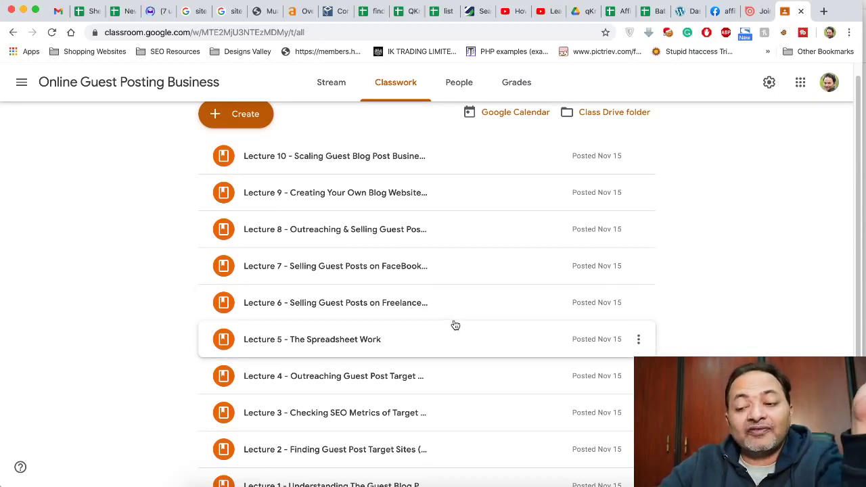
scroll(455, 325, up, 1)
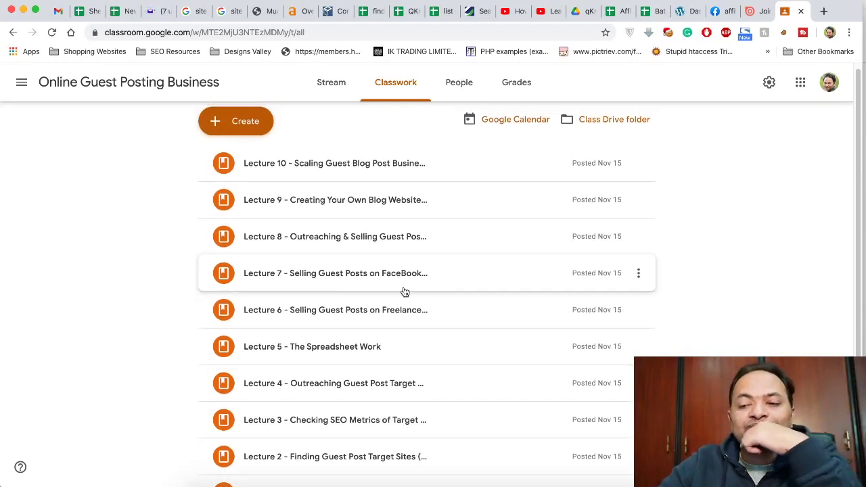
scroll(352, 261, up, 1)
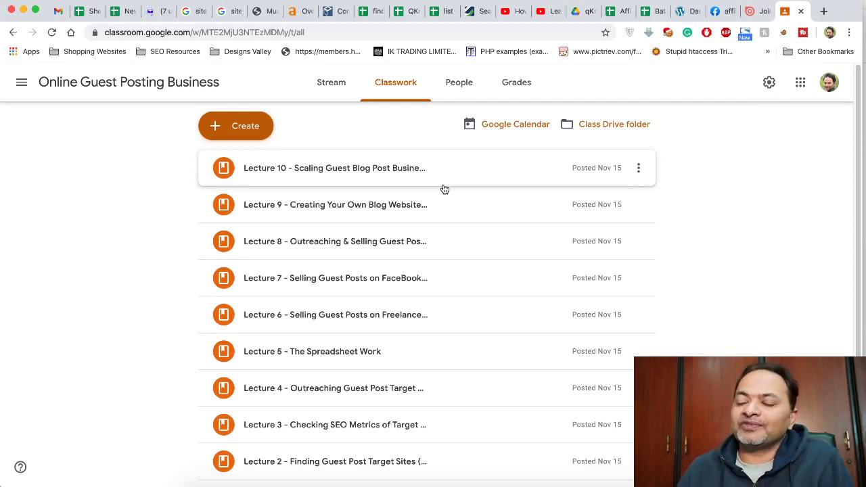
- Search Google for "best smartwatches for android users" in a new browser tab
click(824, 12)
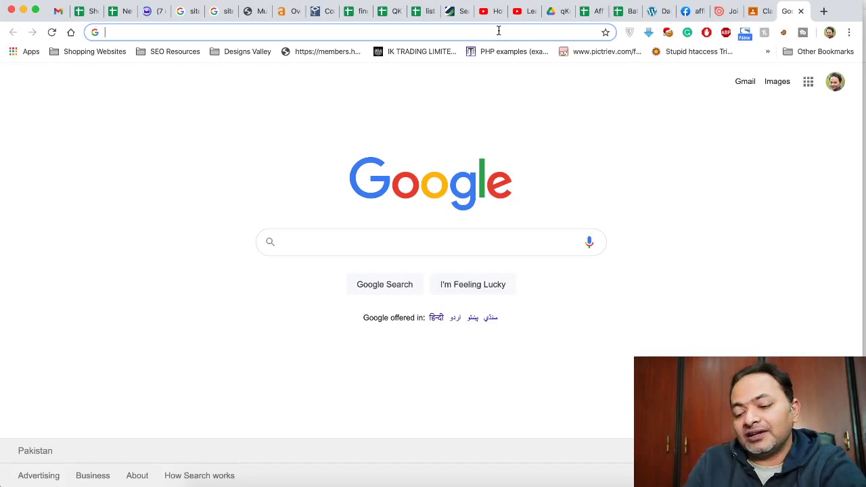
text(best )
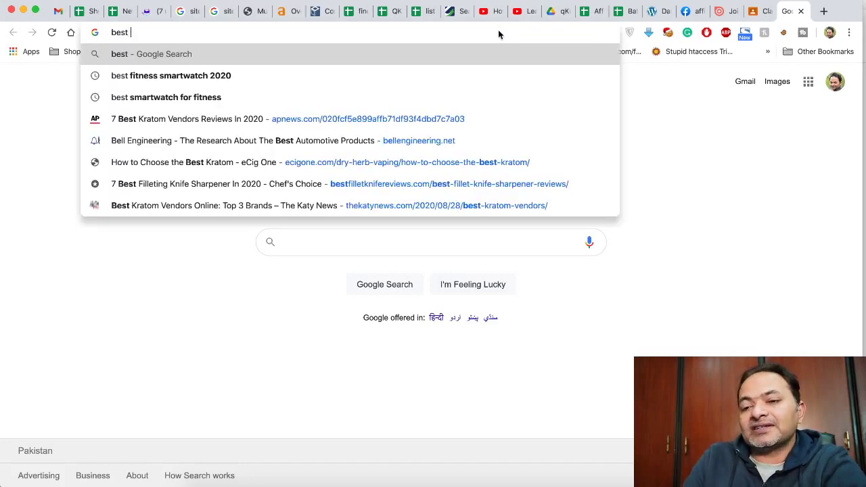
text(smartwa)
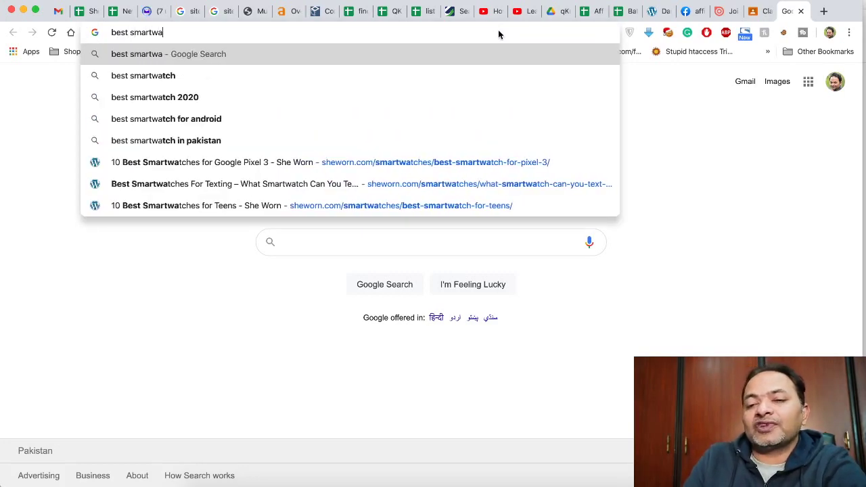
text(tches for)
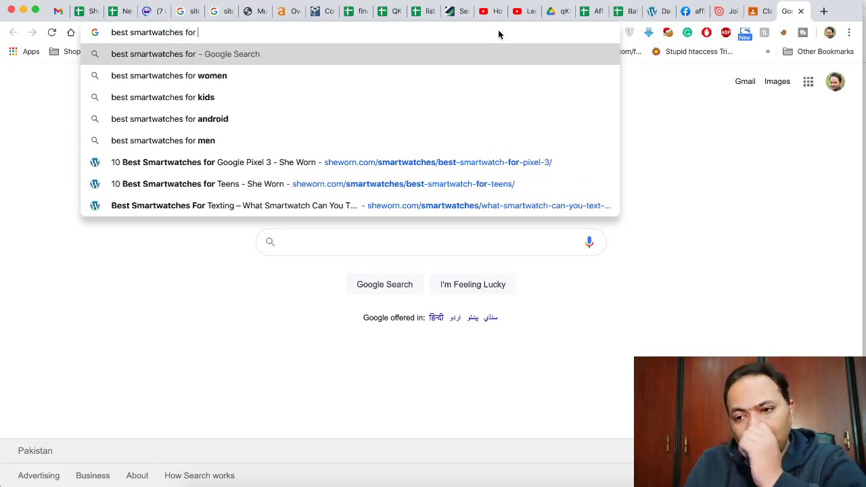
key(Down)
key(Down)
key(Down)
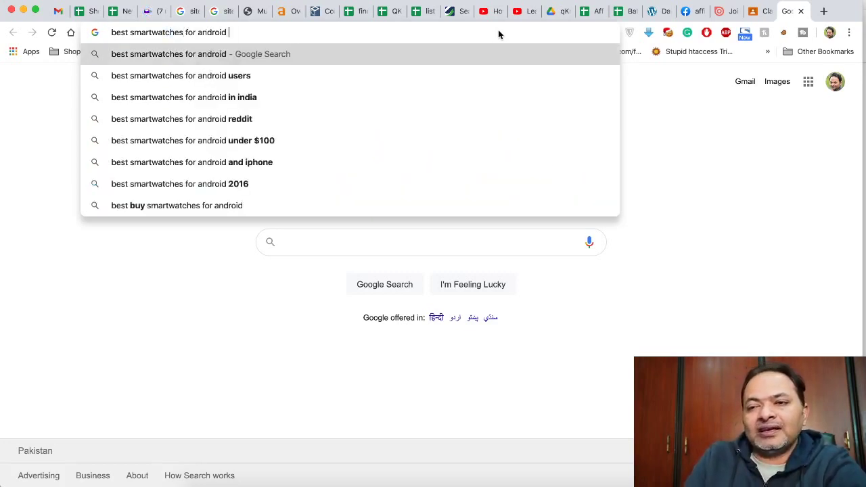
text(users\)
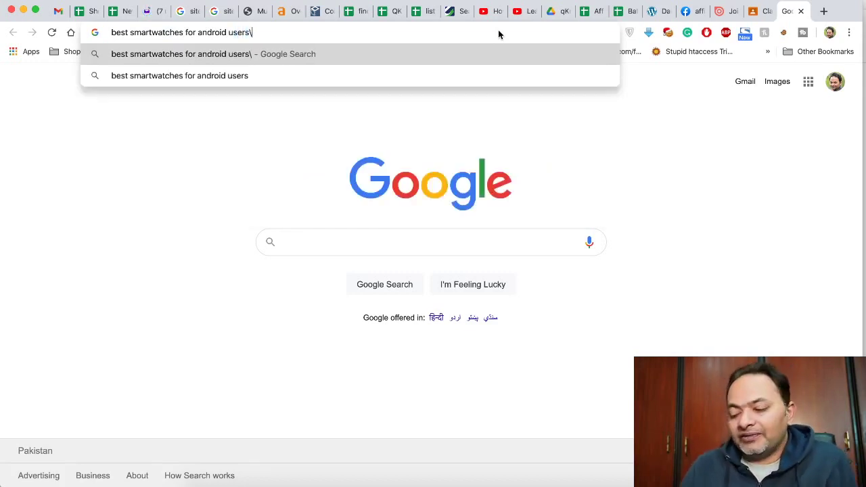
key(BackSpace)
key(Return)
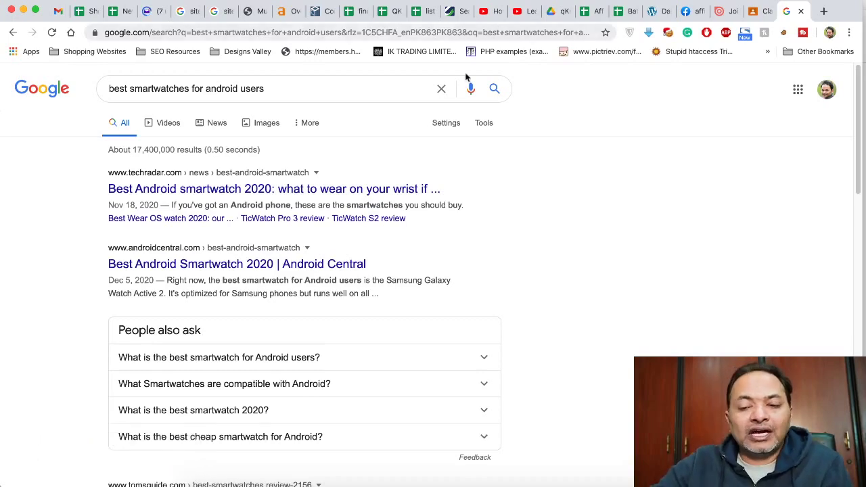
- Open the Android Central "Best Android Smartwatch 2020" search result in a new tab
scroll(324, 224, down, 2)
right_click(271, 187)
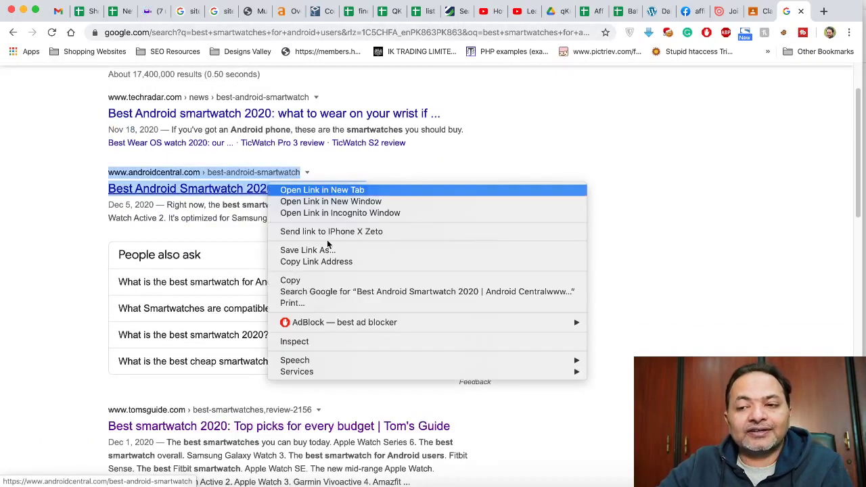
click(322, 190)
- Switch to Ahrefs and open its Batch Analysis tool
click(279, 11)
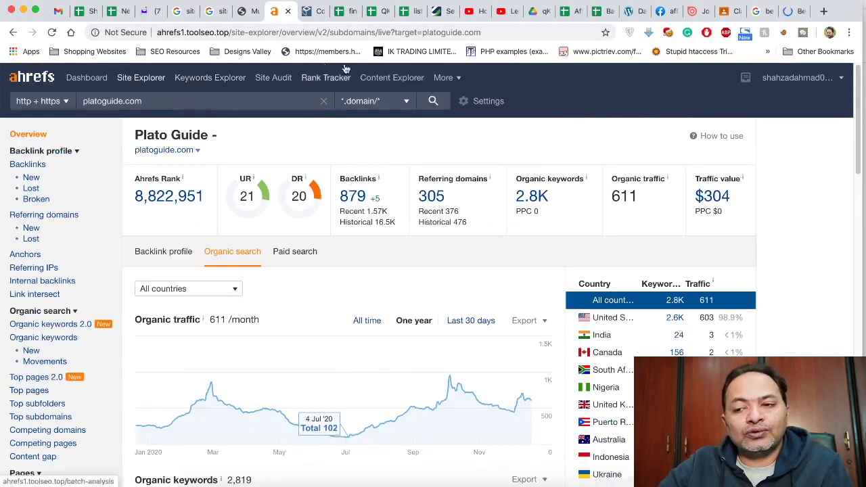
click(442, 79)
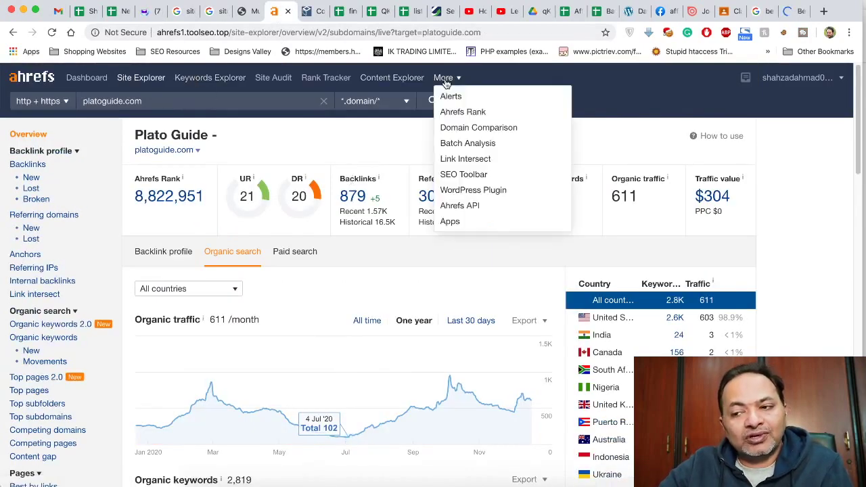
click(476, 142)
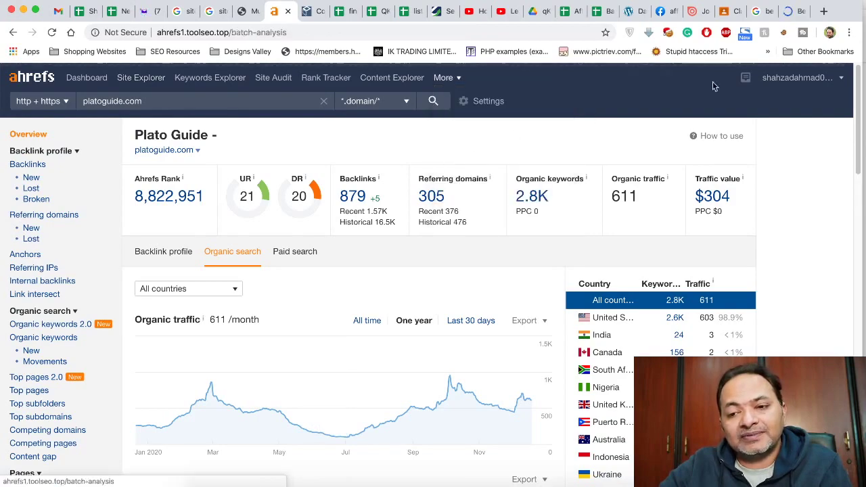
- Look over the Android Central smartwatch article and copy the site's root address without the article path
click(770, 13)
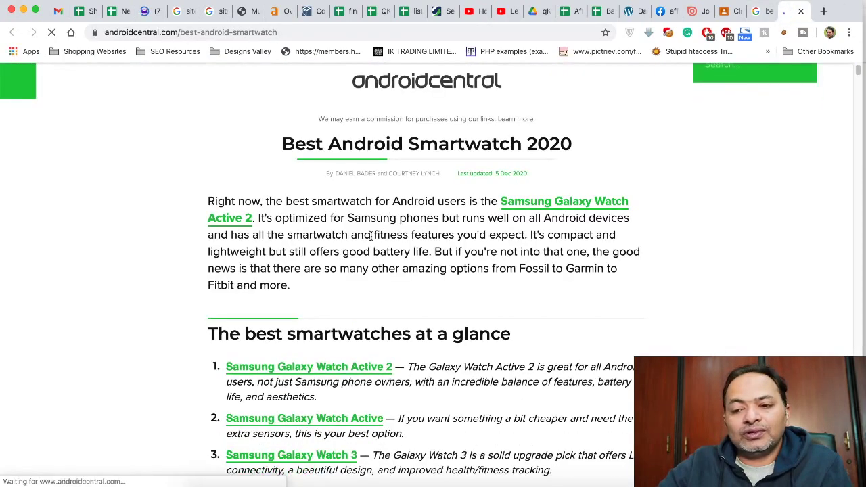
scroll(398, 216, down, 20)
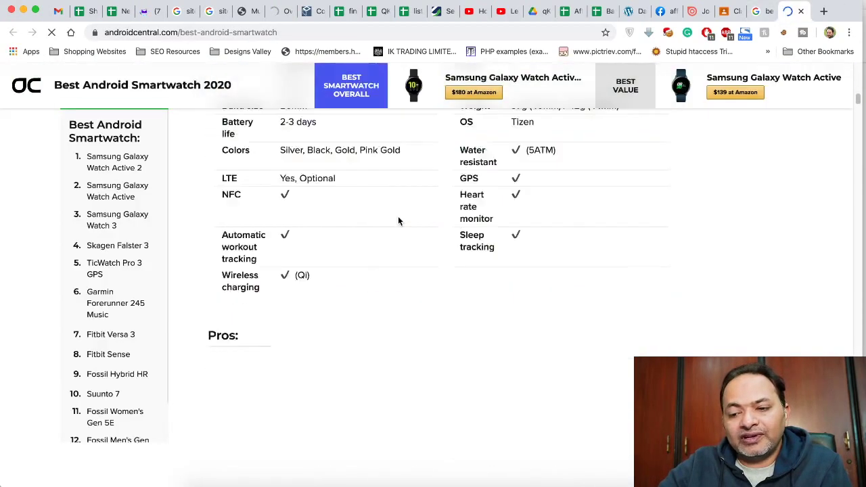
scroll(399, 221, up, 20)
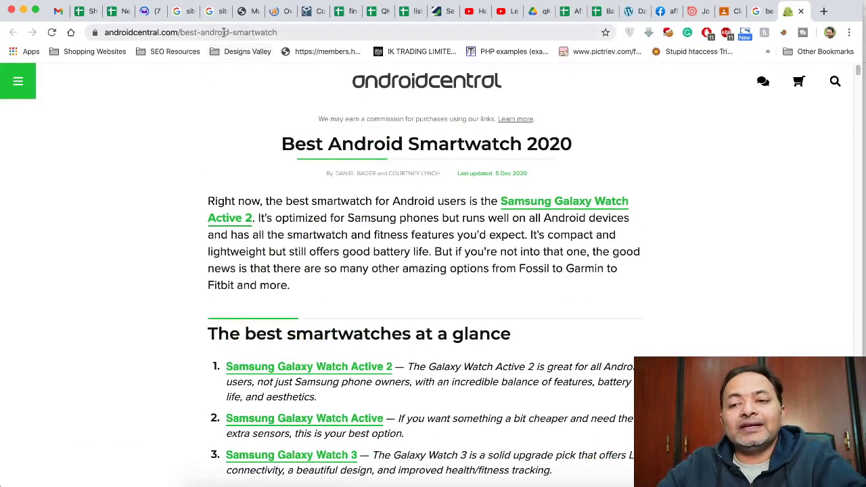
double_click(176, 32)
key(super+c)
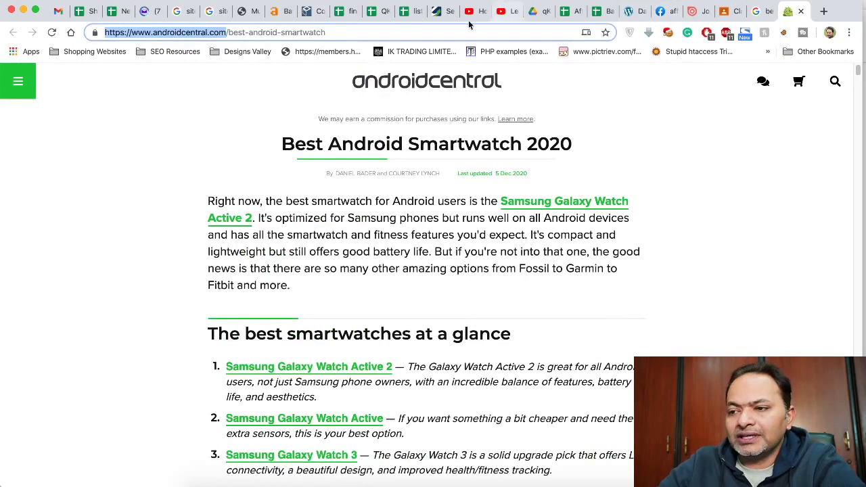
click(276, 11)
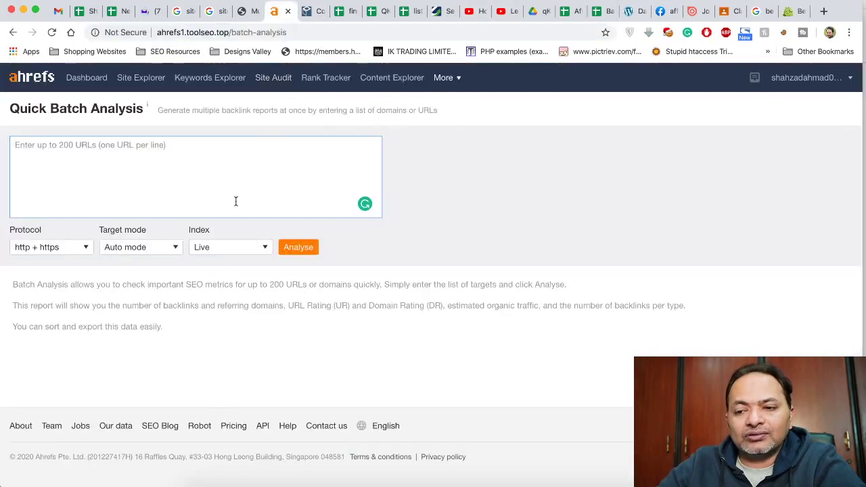
click(226, 161)
key(super+v)
key(Return)
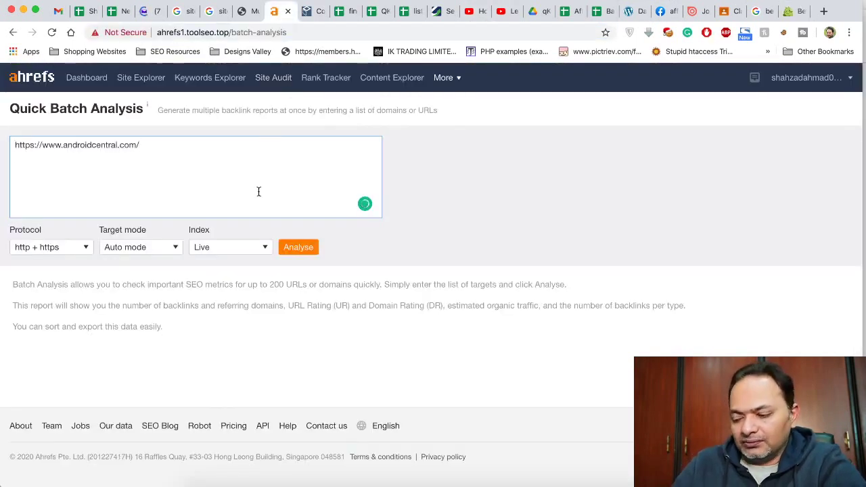
click(789, 15)
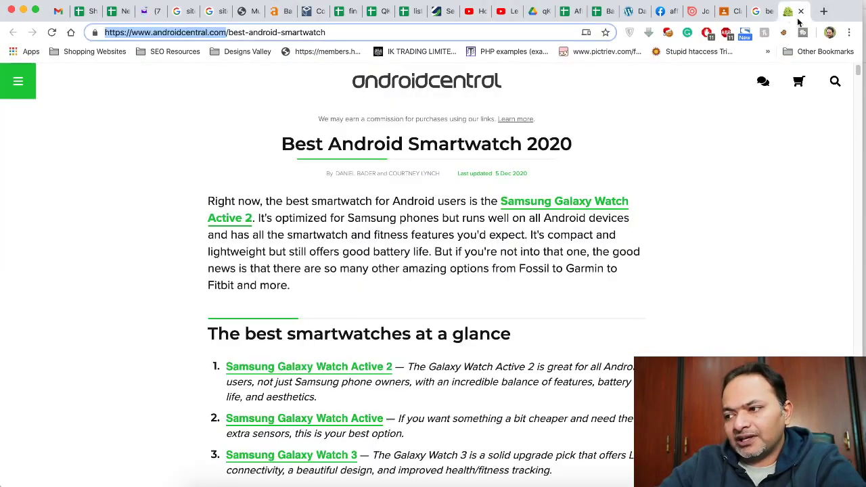
click(801, 12)
- Open the 9to5Google "These are the best smartwatches for Android" result in a new tab and go to results page 2
scroll(203, 252, down, 4)
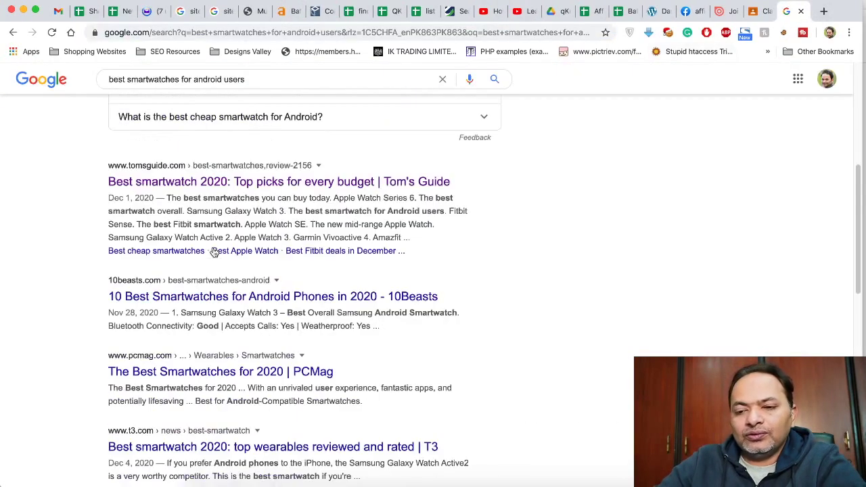
scroll(214, 234, down, 1)
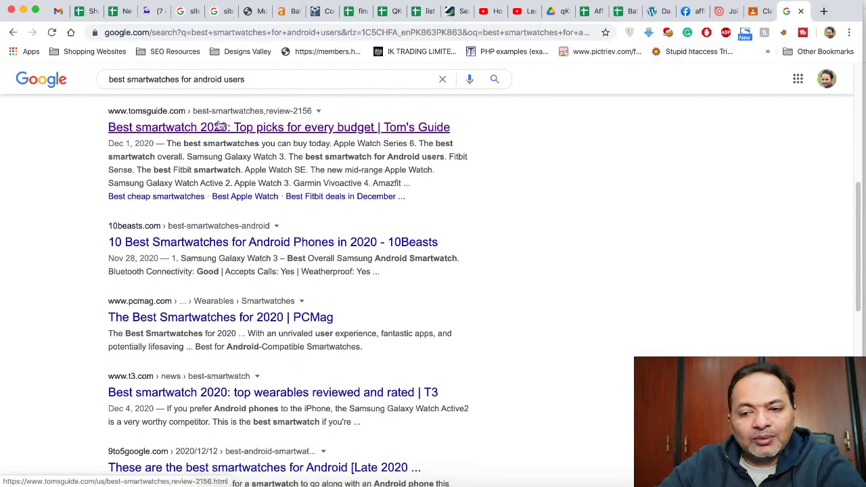
scroll(181, 226, down, 1)
scroll(183, 226, down, 3)
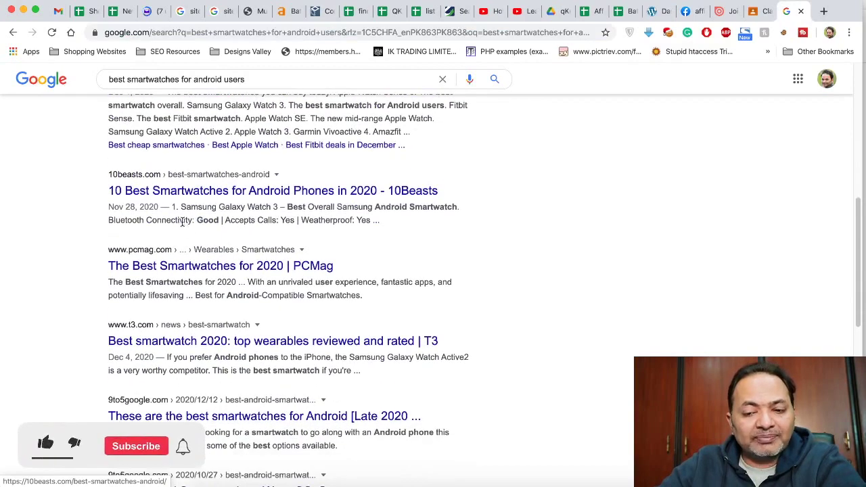
scroll(194, 248, down, 1)
middle_click(201, 269)
scroll(315, 281, down, 1)
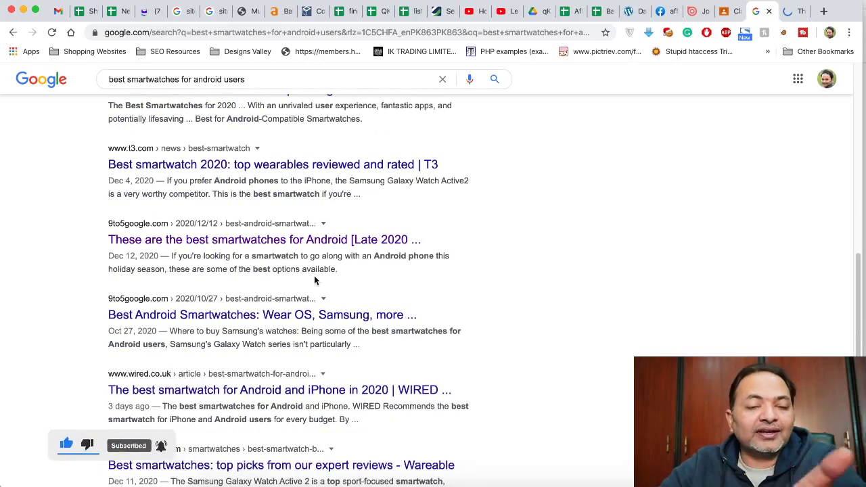
scroll(314, 280, down, 1)
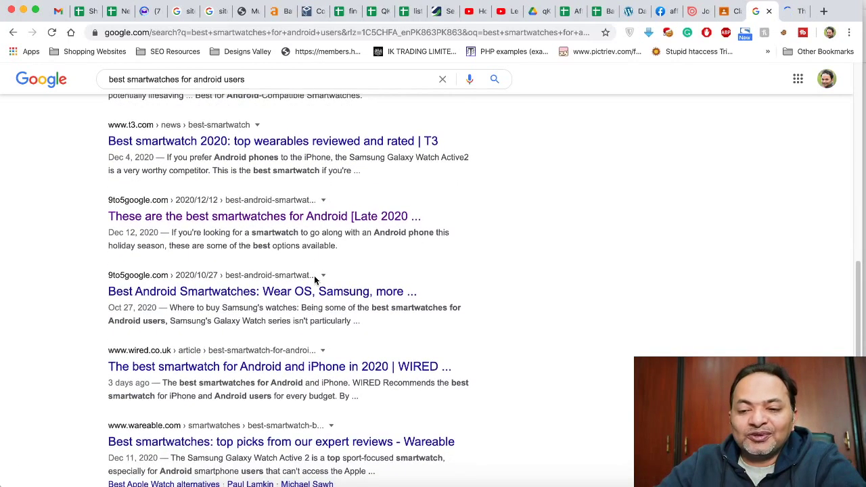
scroll(314, 280, down, 8)
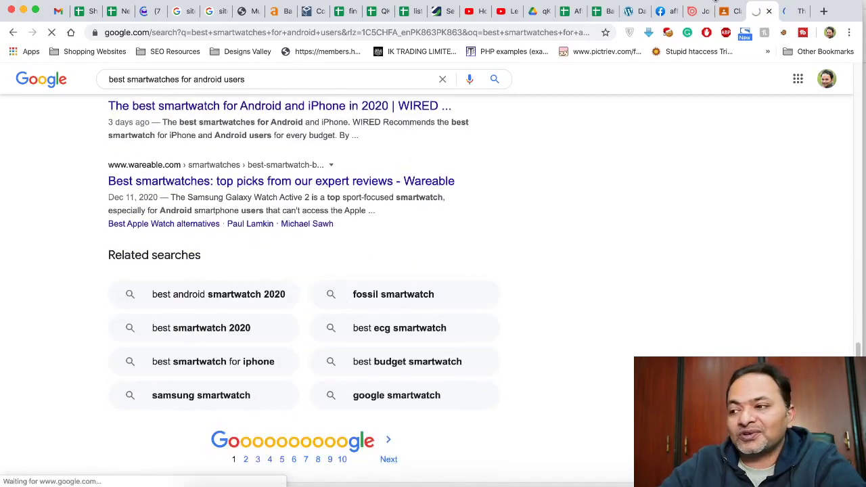
click(785, 11)
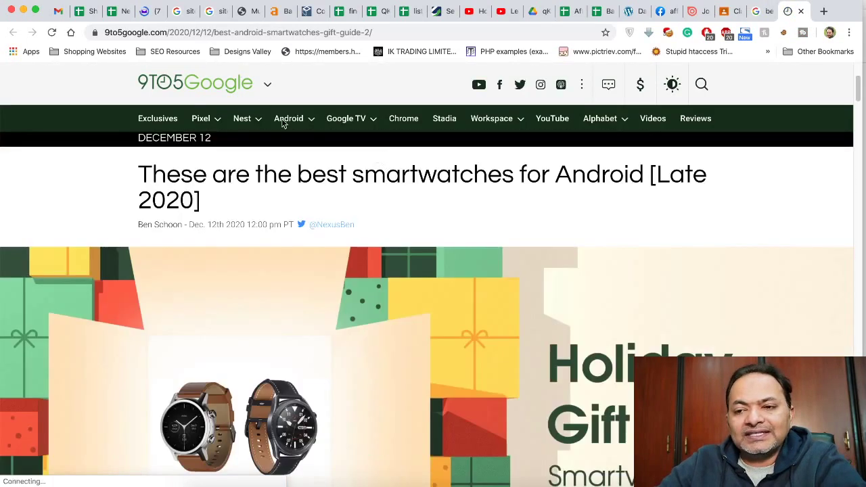
drag(167, 33, 87, 32)
key(super+c)
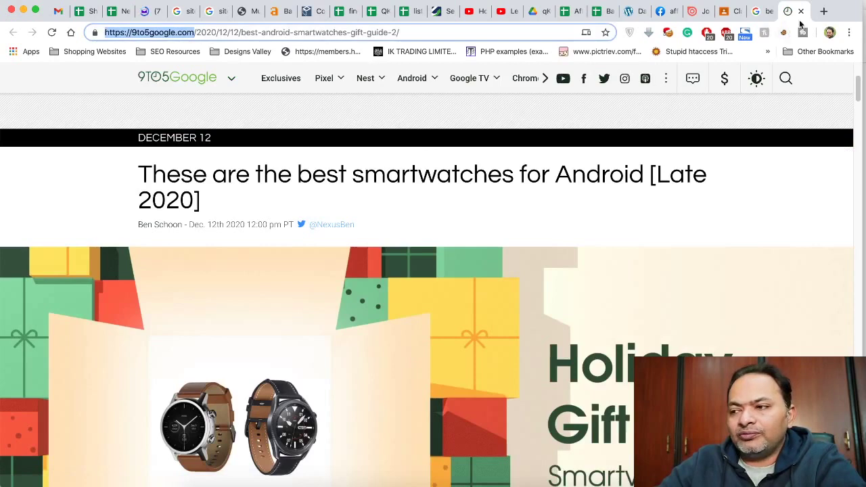
click(802, 11)
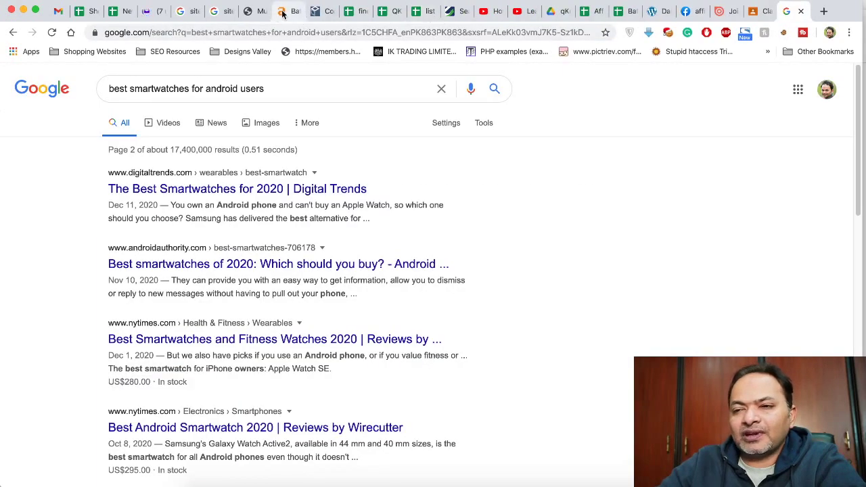
click(284, 12)
click(149, 192)
key(Return)
key(super+v)
key(Return)
- Open the Digital Trends and Android Authority smartwatch articles from Google results page 2 in new tabs
click(789, 12)
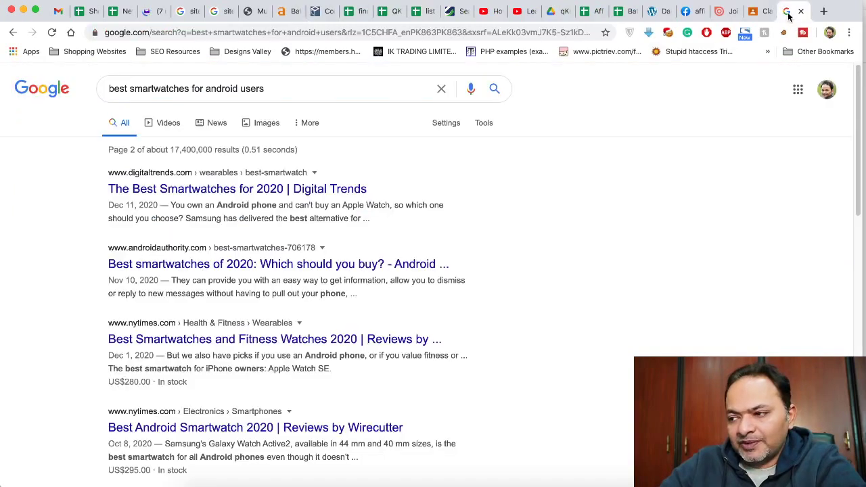
scroll(368, 309, down, 10)
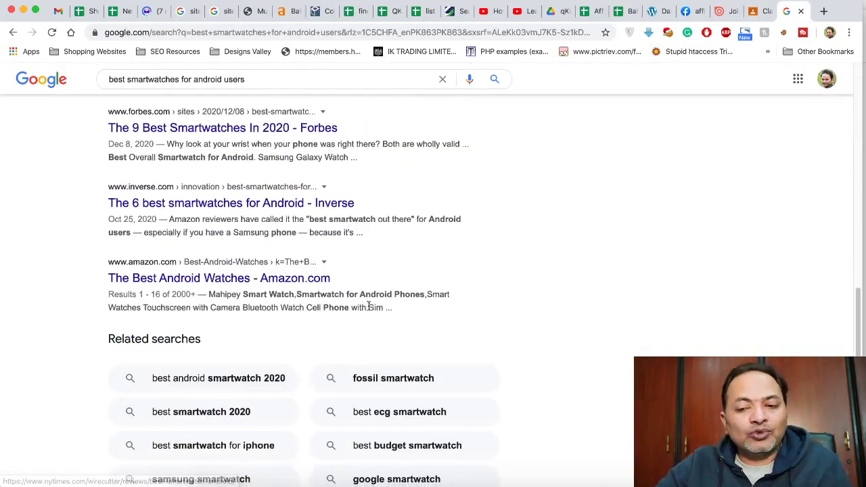
scroll(371, 311, up, 10)
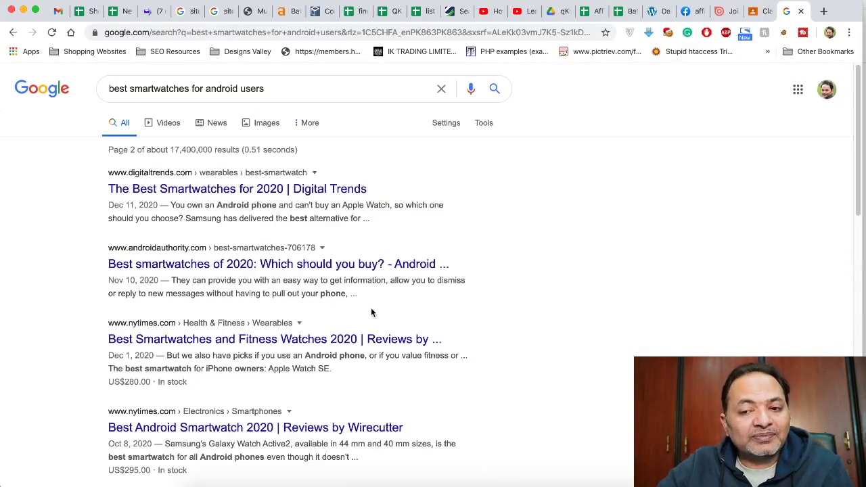
right_click(328, 195)
click(379, 198)
scroll(379, 196, down, 1)
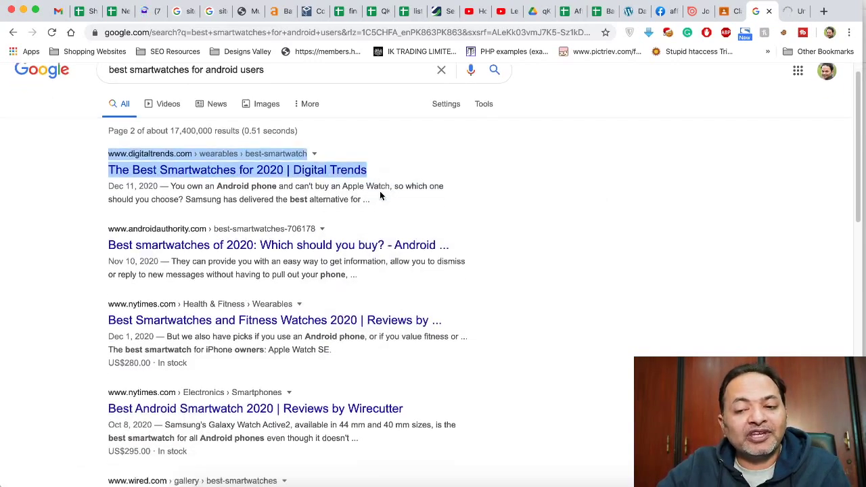
right_click(300, 247)
click(325, 251)
- Look through the remaining results on page 2 and go to results page 3
scroll(474, 188, down, 5)
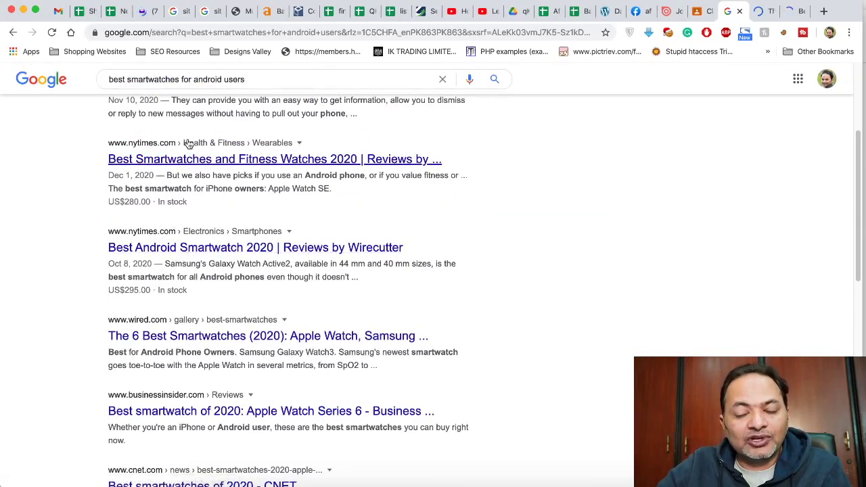
scroll(234, 293, down, 1)
scroll(233, 297, down, 5)
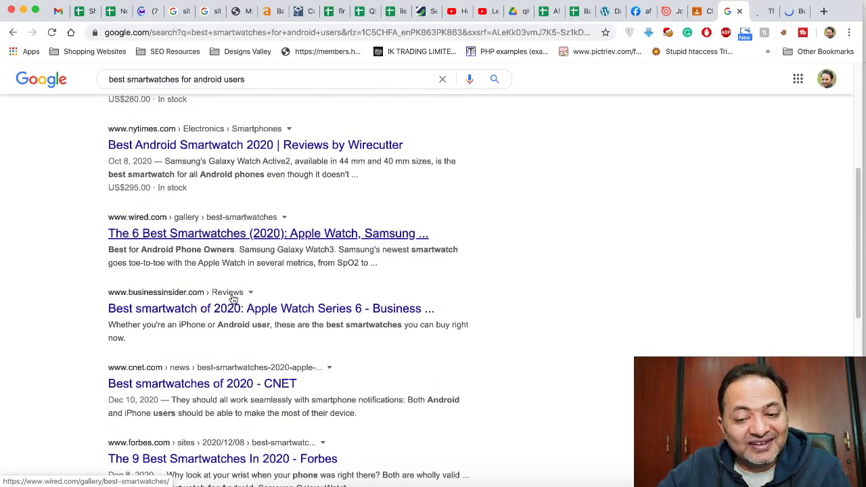
scroll(294, 292, down, 6)
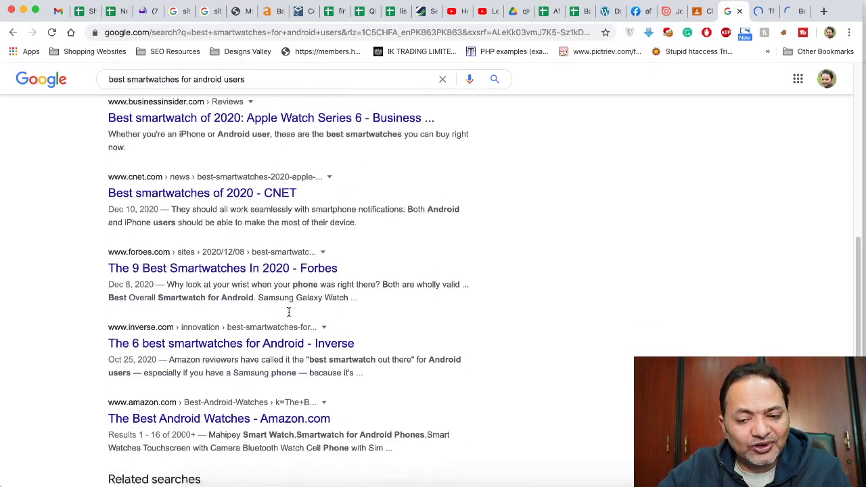
scroll(422, 289, down, 6)
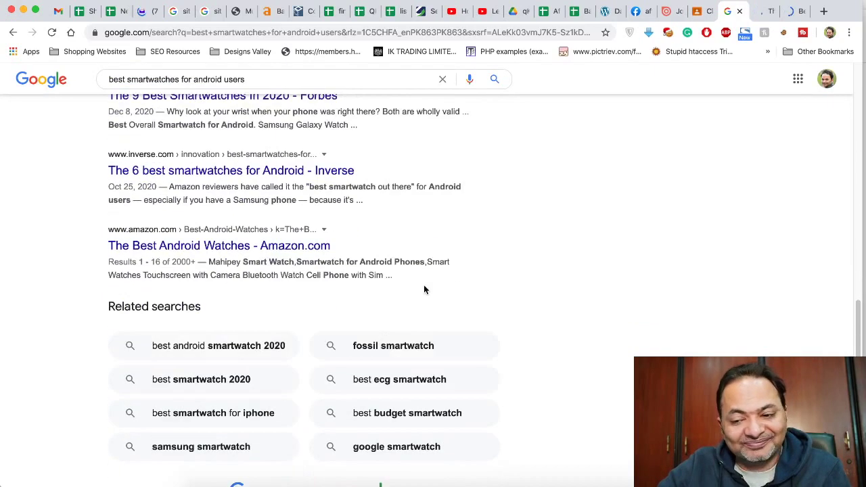
click(409, 415)
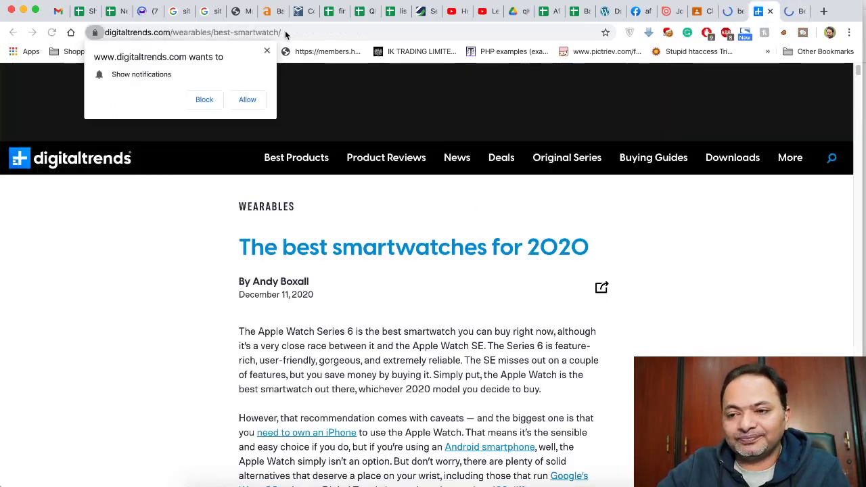
click(267, 51)
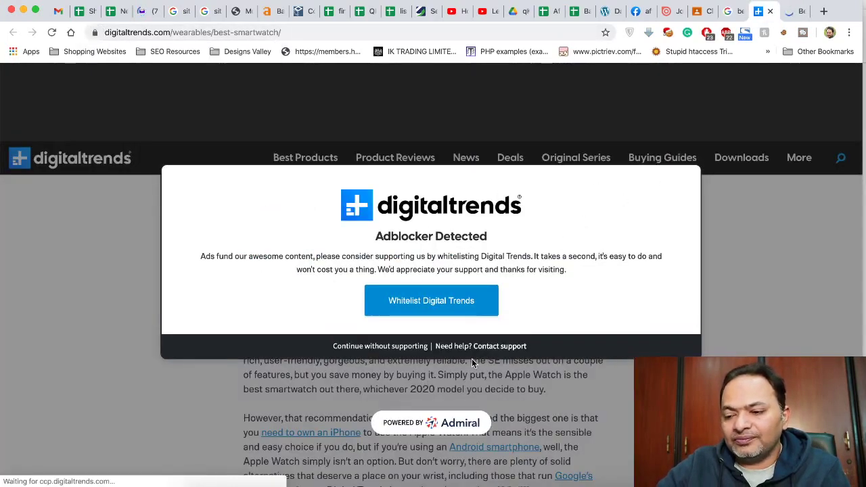
double_click(165, 31)
key(super+c)
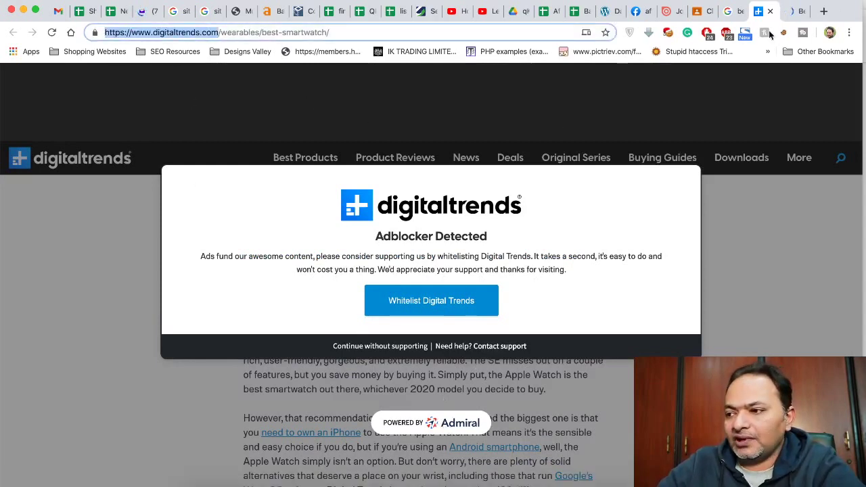
click(770, 15)
click(280, 11)
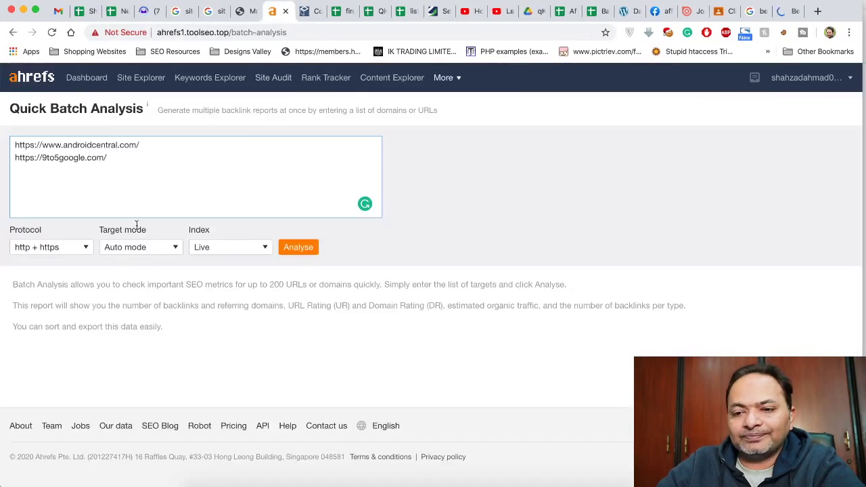
key(super+v)
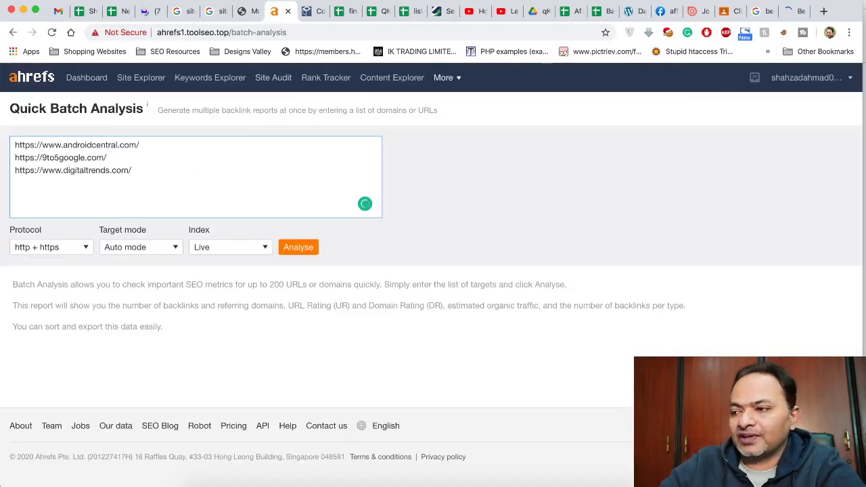
click(790, 12)
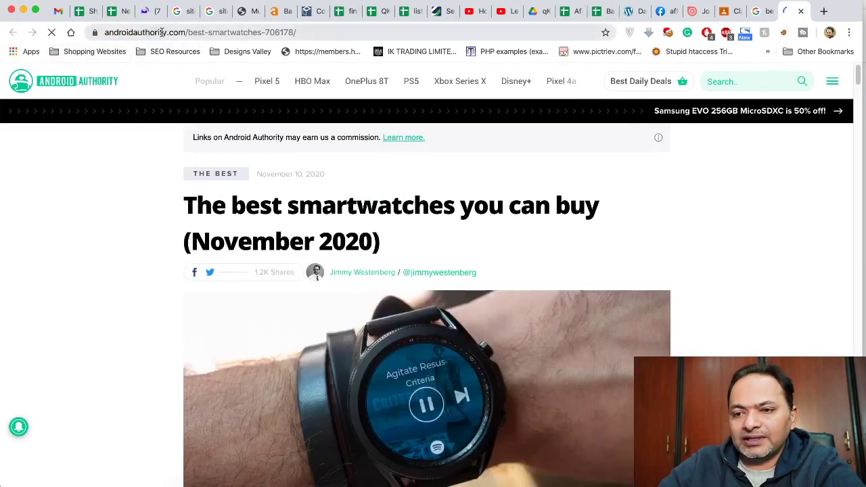
drag(184, 32, 105, 34)
key(super+c)
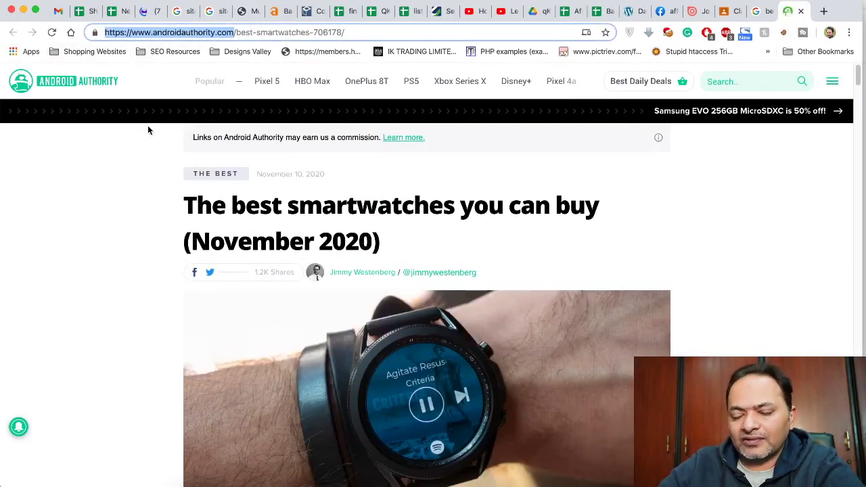
click(277, 11)
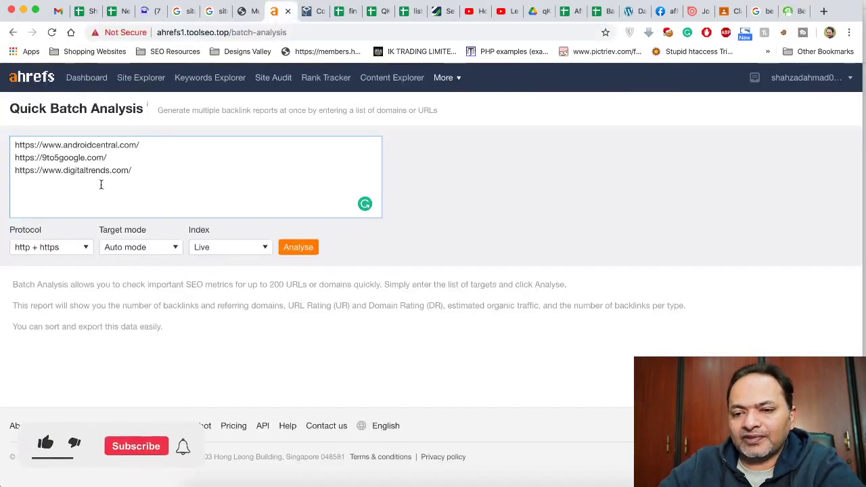
key(super+v)
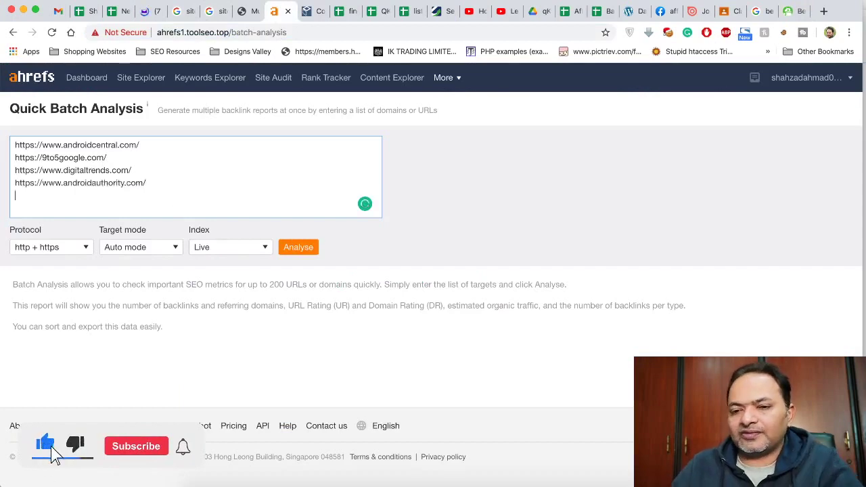
click(793, 13)
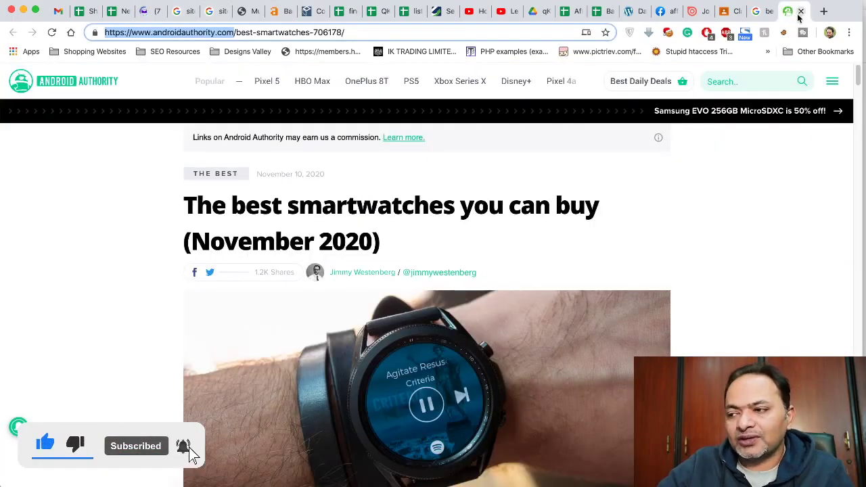
click(801, 11)
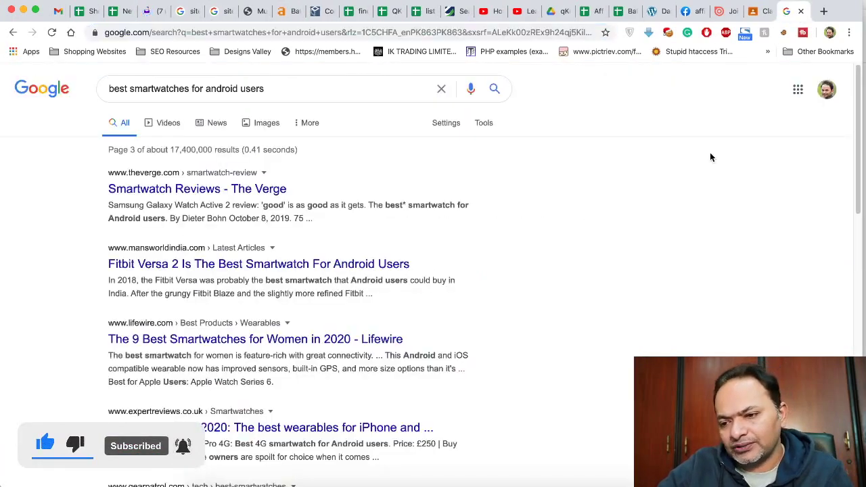
- Run the Ahrefs batch analysis on the listed domains and view their SEO metrics
click(288, 11)
click(297, 247)
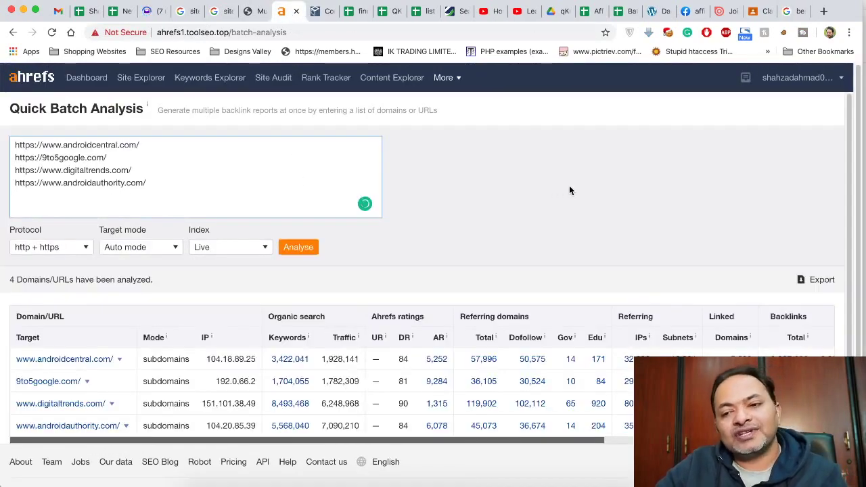
scroll(557, 165, down, 1)
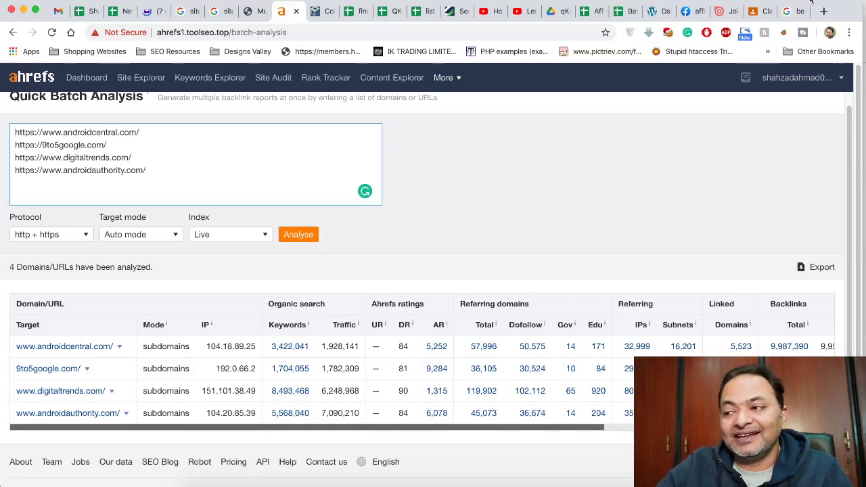
- Go to page 5 of the Google results for Android smartwatches and look through the sites for suitable review blogs
click(795, 14)
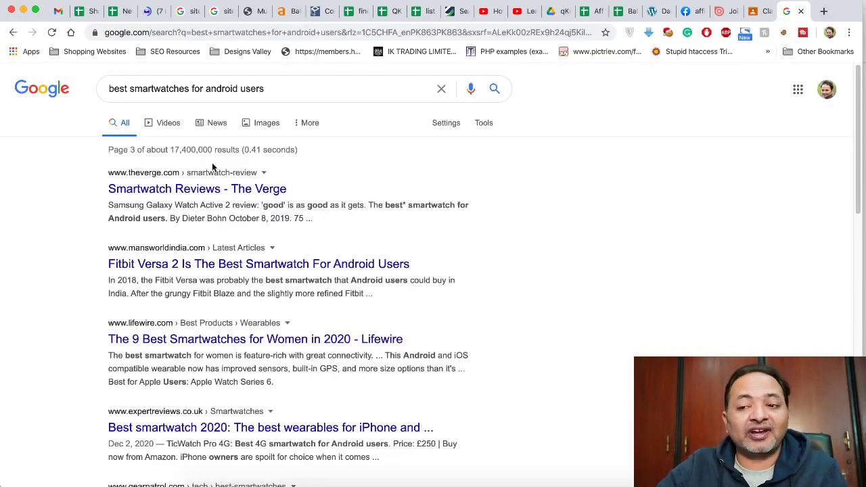
scroll(362, 241, down, 15)
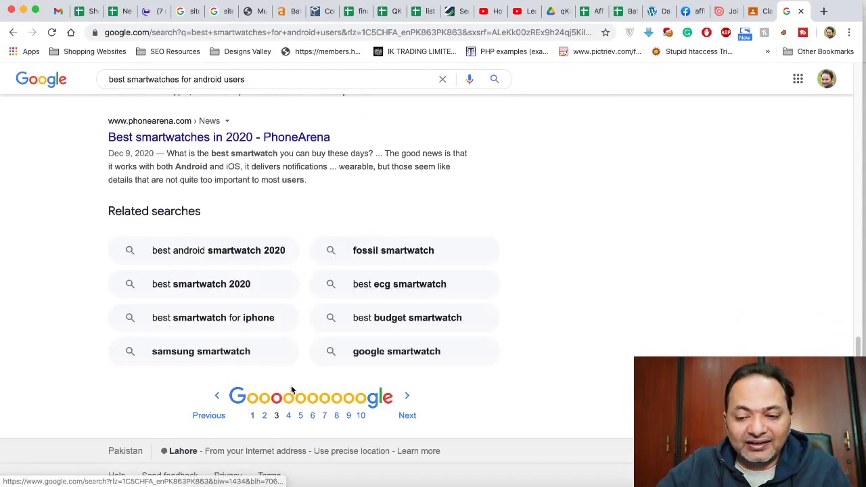
click(301, 416)
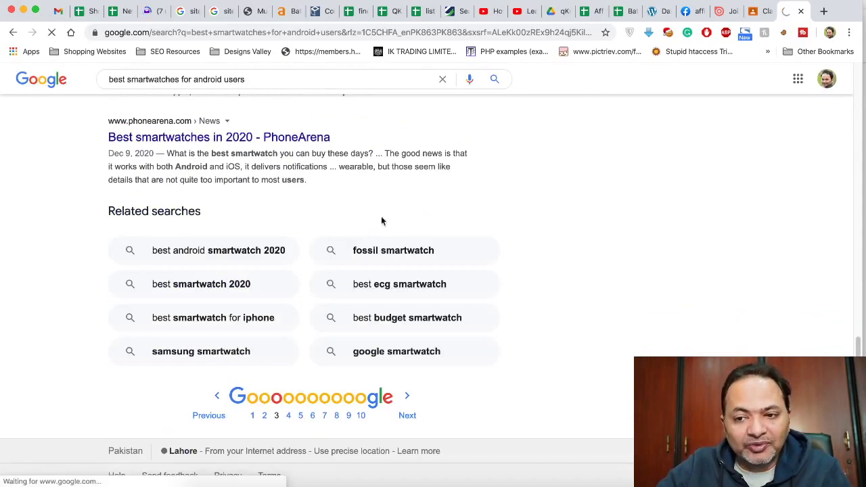
scroll(386, 218, down, 3)
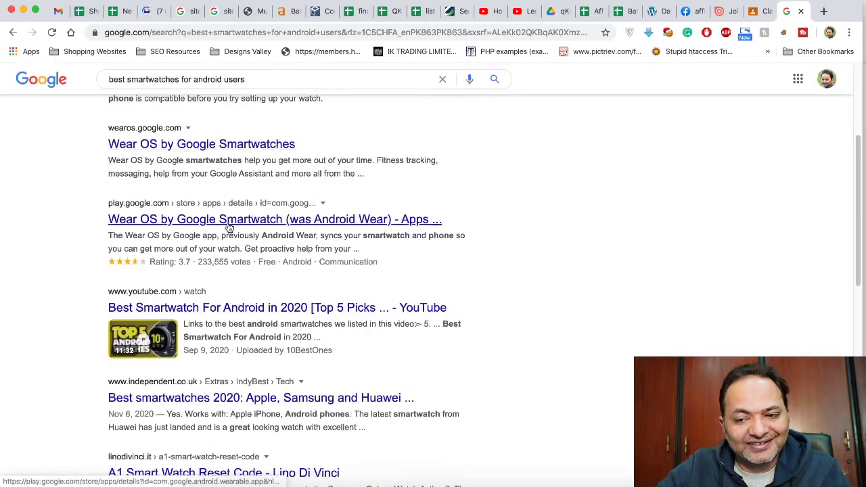
scroll(230, 230, down, 3)
scroll(284, 244, down, 2)
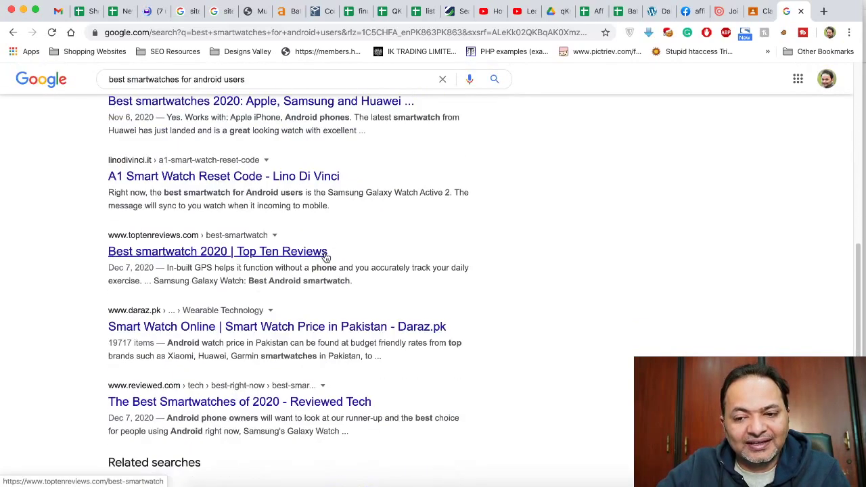
scroll(326, 254, down, 2)
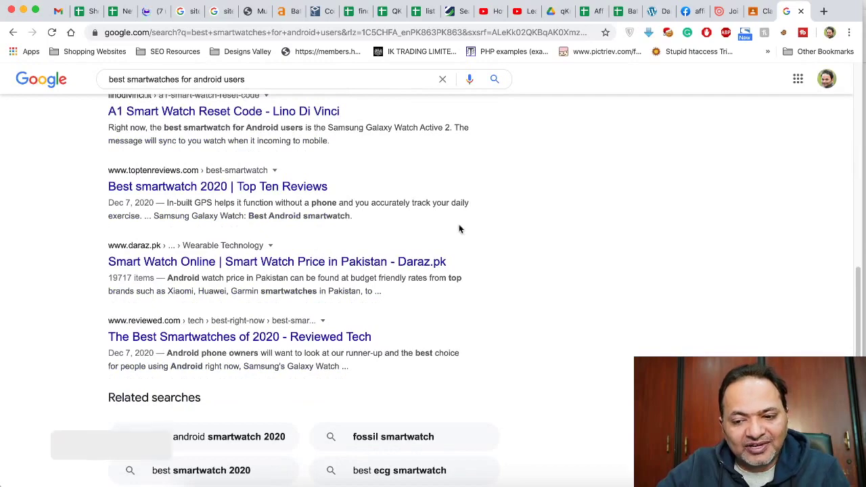
scroll(429, 242, down, 2)
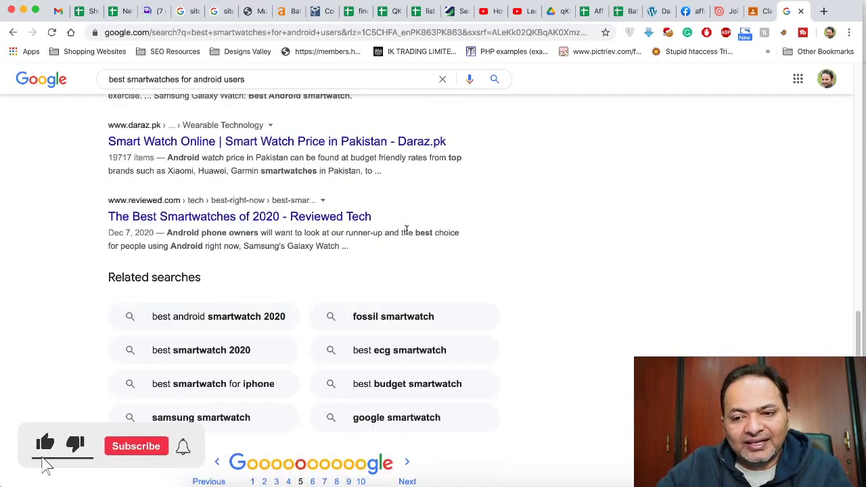
scroll(418, 365, down, 1)
scroll(258, 280, up, 7)
scroll(258, 280, up, 4)
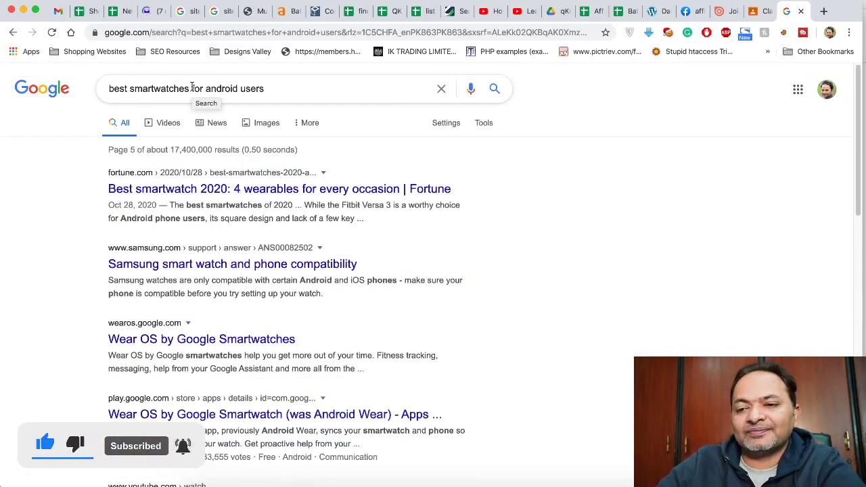
- Change the Google search to "best smartwatches for women in 2020" and run it
drag(192, 86, 201, 106)
text(for women in )
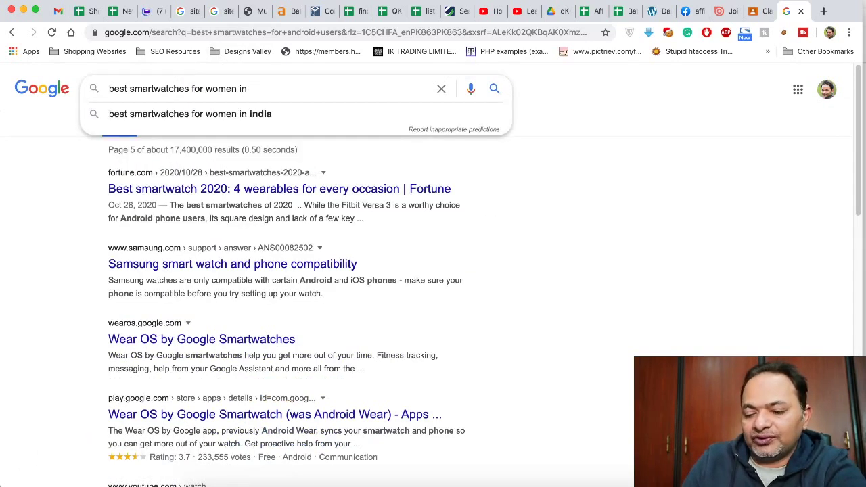
text(2020)
key(Return)
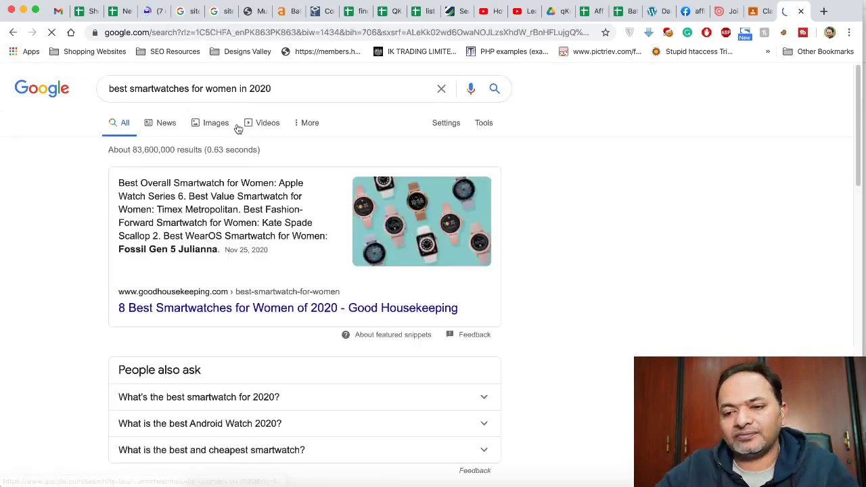
scroll(276, 224, down, 2)
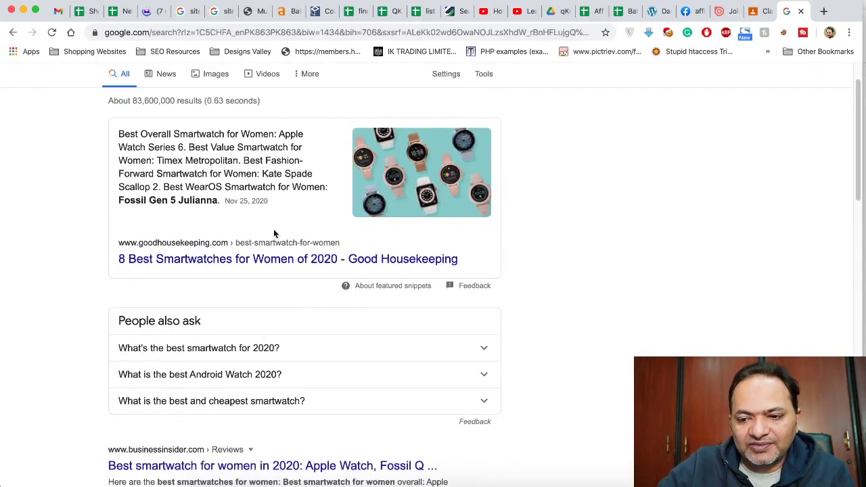
right_click(239, 262)
click(257, 263)
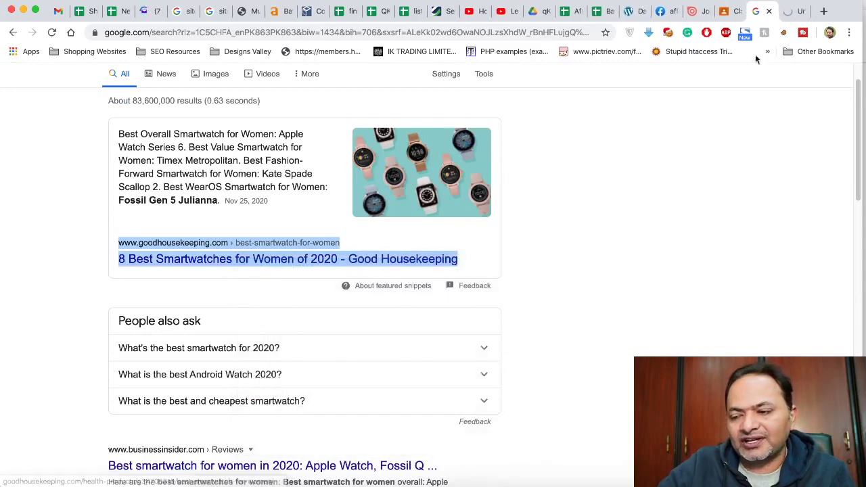
click(792, 12)
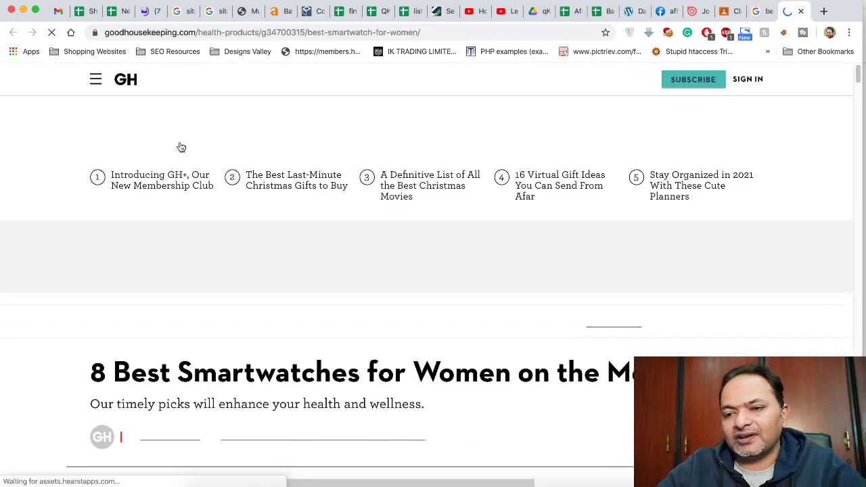
drag(196, 33, 106, 52)
key(super+c)
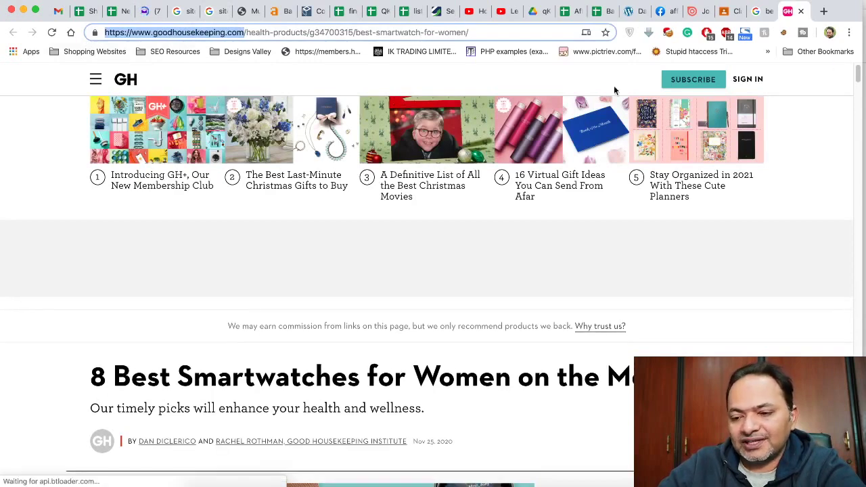
- Close the Good Housekeeping page and open the SuperWatches "The Best Smartwatches for Women in 2020" result in a new tab
click(801, 11)
scroll(320, 256, down, 5)
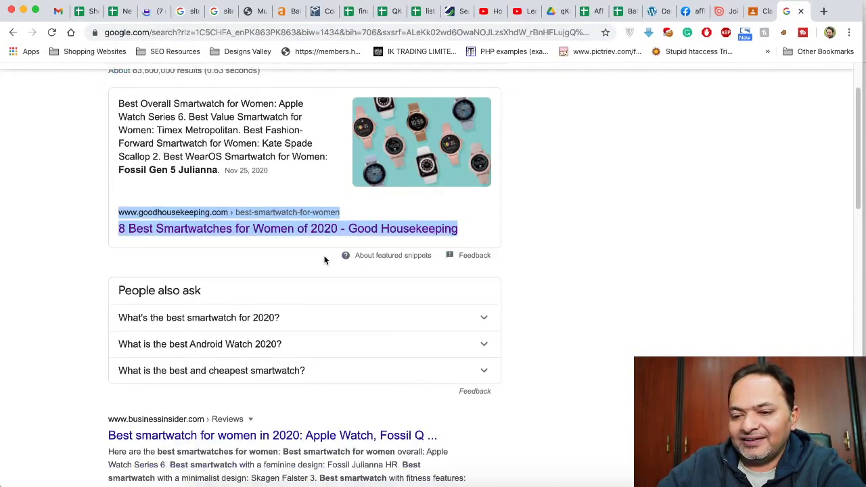
scroll(361, 168, down, 5)
scroll(358, 163, down, 3)
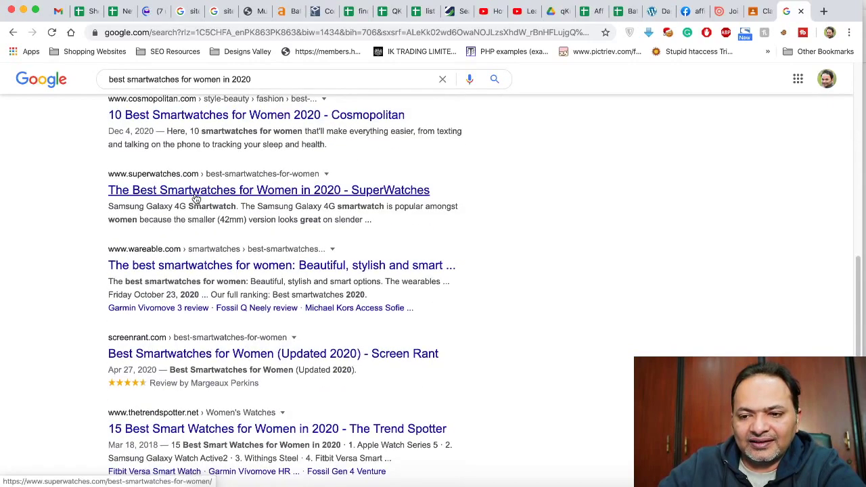
scroll(196, 197, down, 1)
right_click(251, 169)
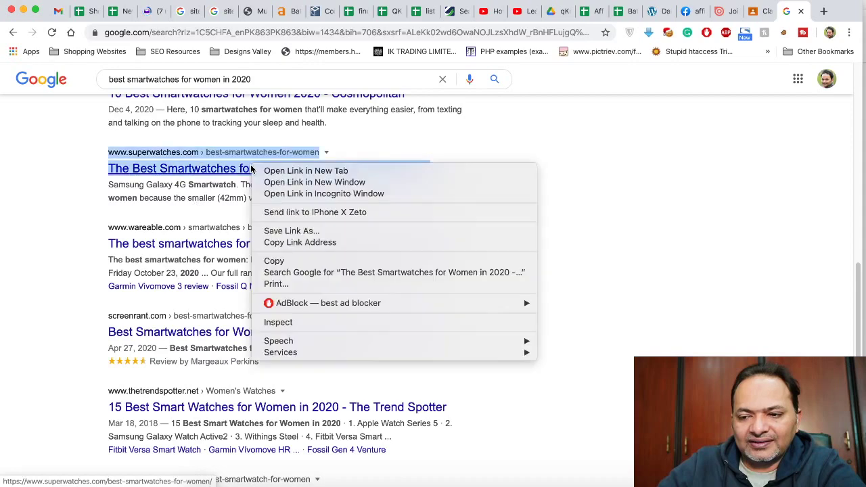
click(267, 170)
click(279, 12)
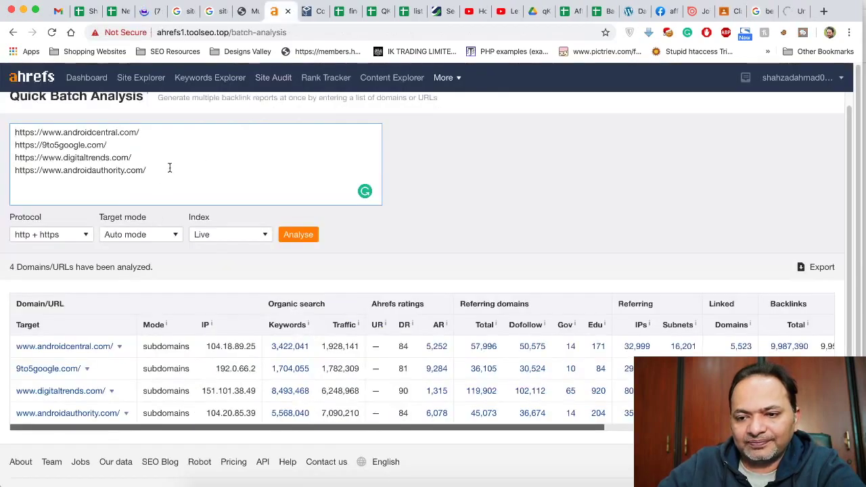
key(super+a)
key(super+v)
key(Return)
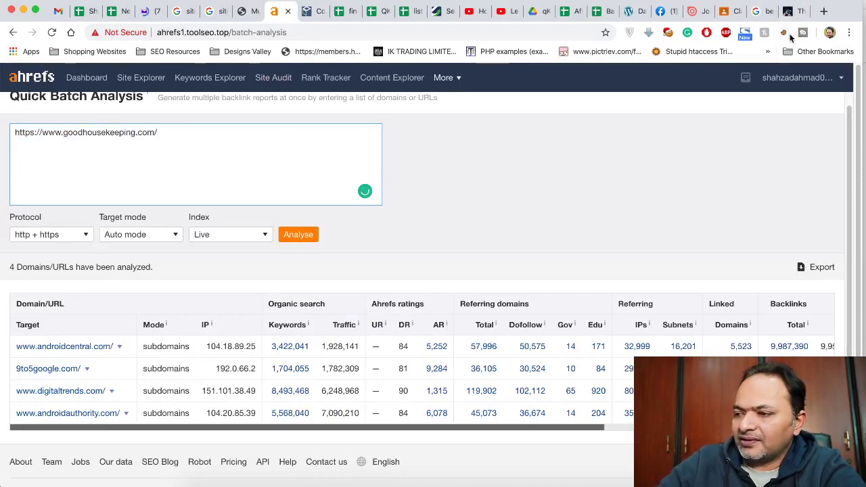
click(791, 12)
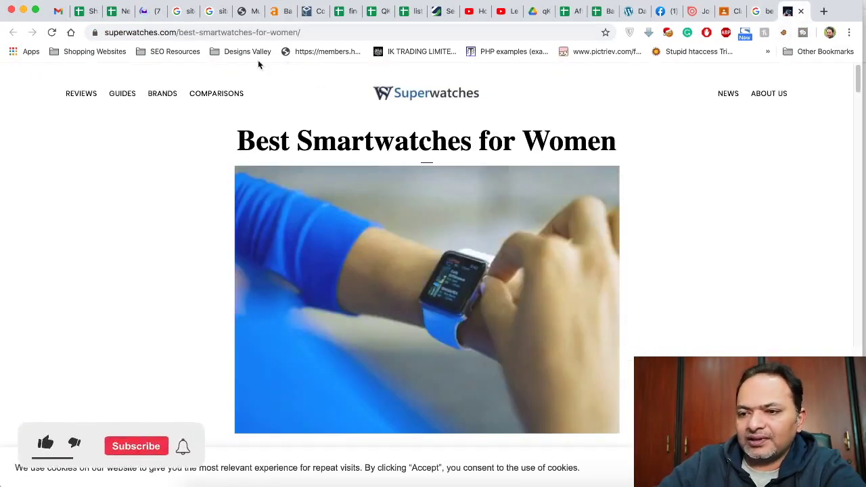
drag(175, 35, 106, 34)
key(super+c)
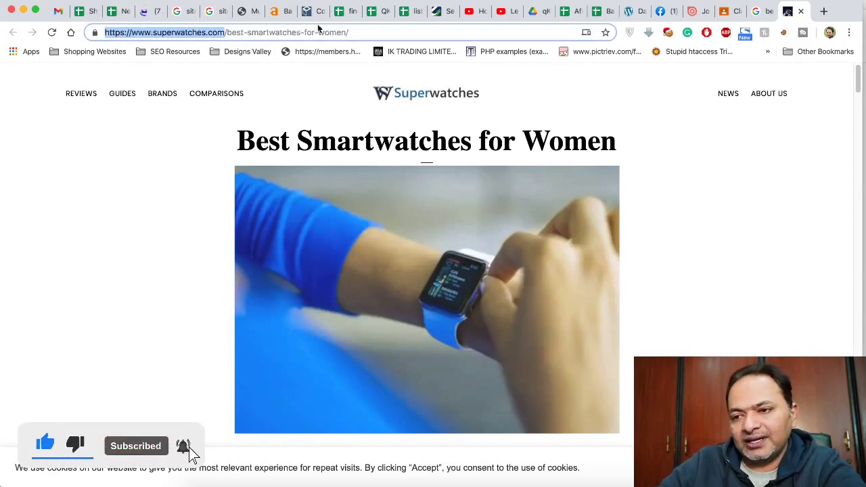
click(280, 11)
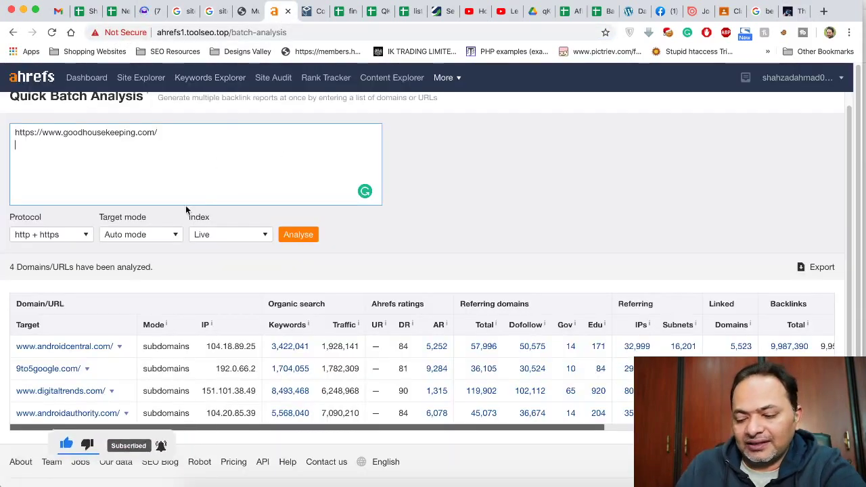
key(super+v)
key(Return)
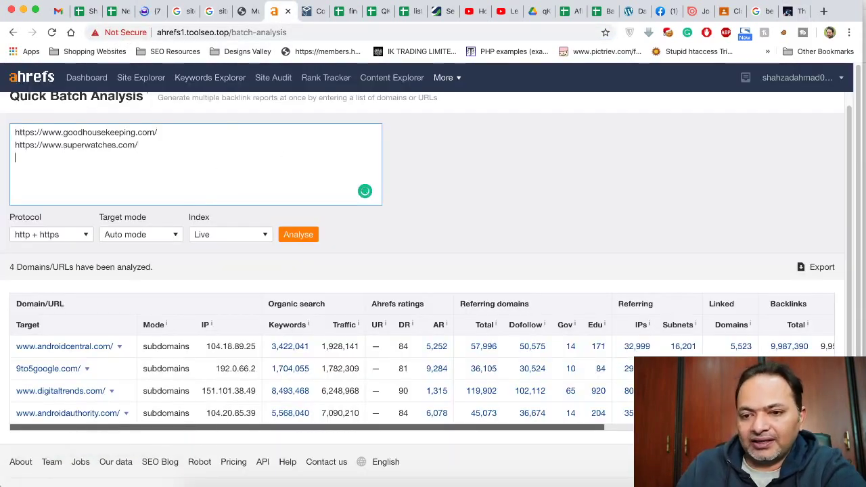
- Close the SuperWatches page, open The Trend Spotter and Parade results in new tabs, and advance the Google results to page 2
click(795, 12)
key(super+w)
scroll(398, 216, down, 3)
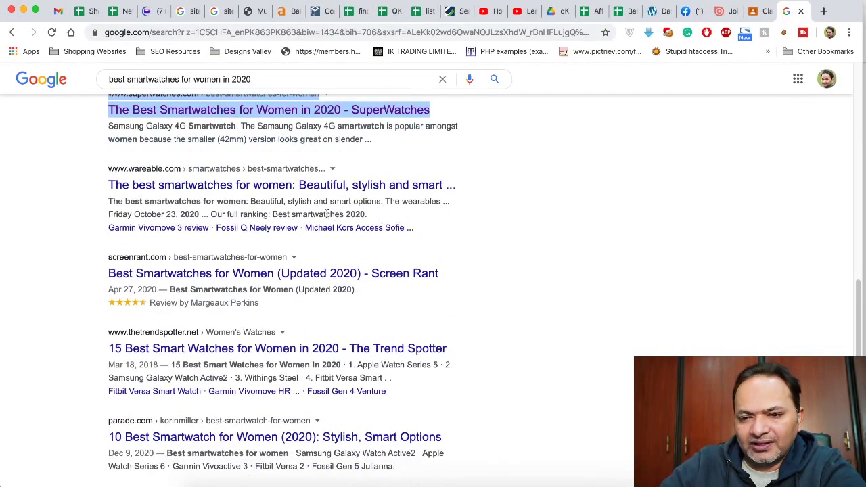
scroll(261, 228, down, 2)
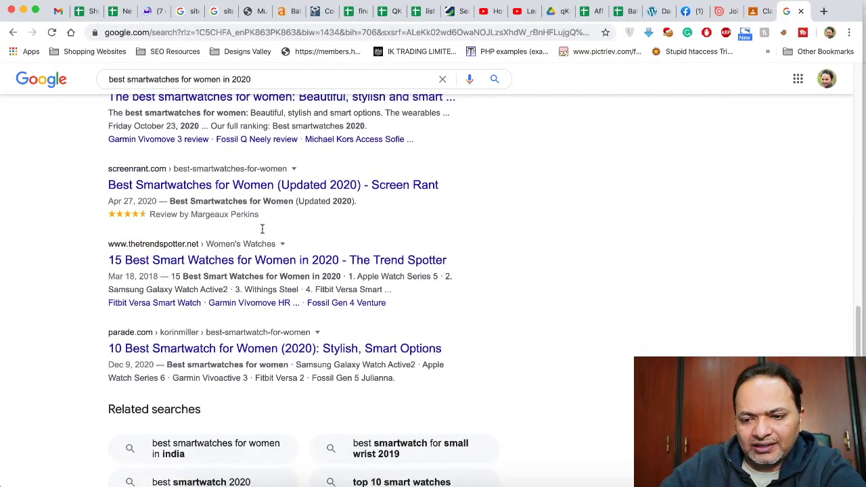
super+click(248, 239)
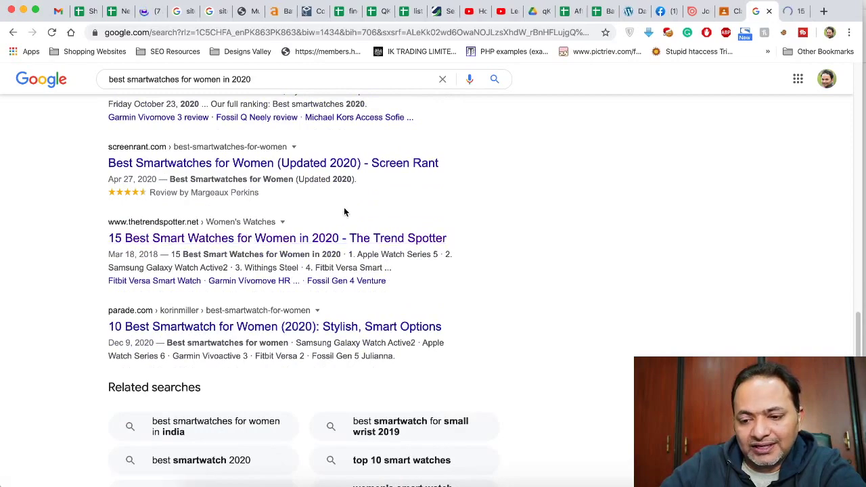
scroll(344, 207, down, 1)
super+click(225, 300)
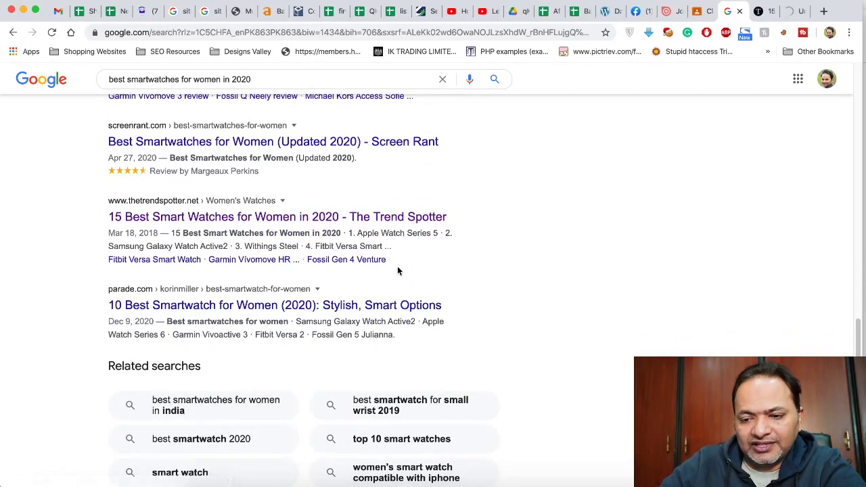
scroll(397, 268, down, 5)
click(389, 415)
click(760, 15)
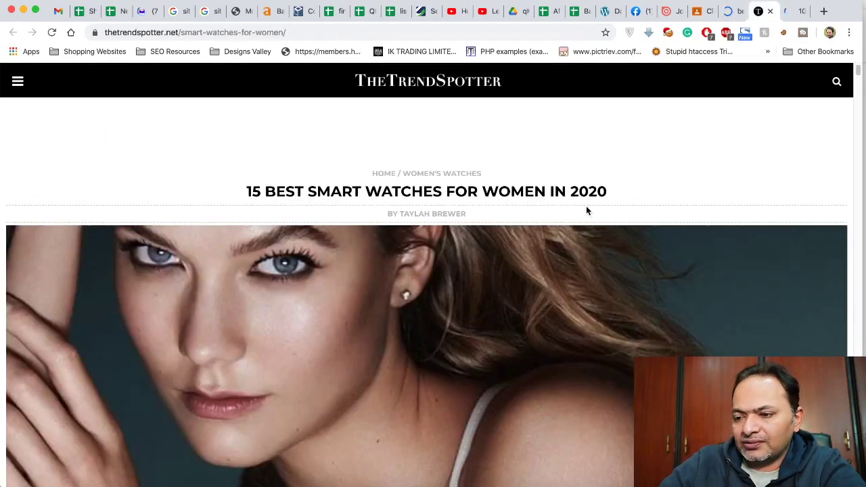
drag(179, 33, 59, 38)
key(super+c)
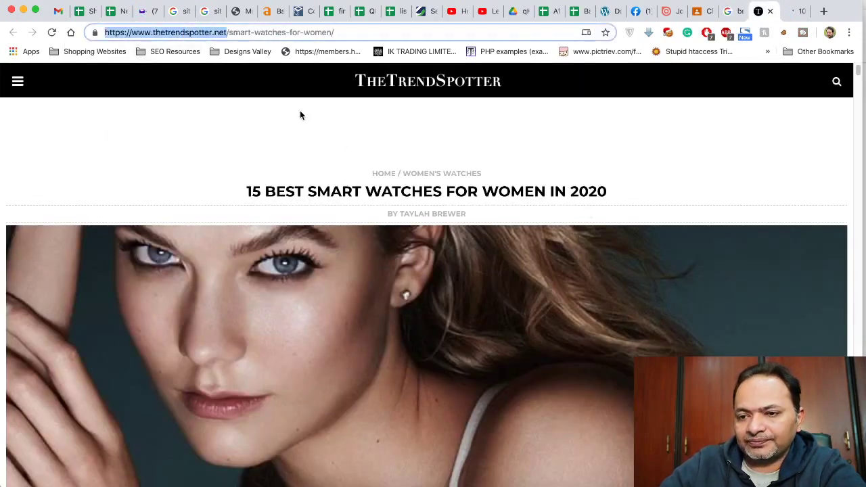
click(769, 12)
click(276, 12)
click(174, 159)
key(super+v)
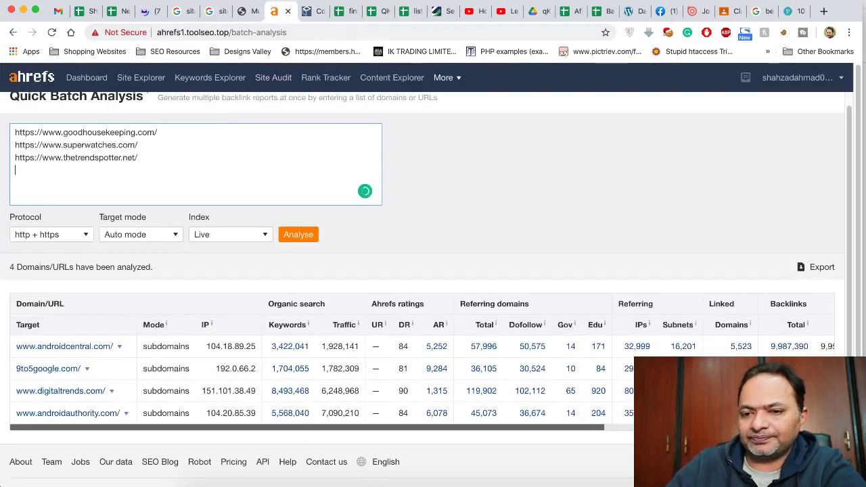
- Check the Parade smartwatch article and its domain as a candidate site, and close the page
key(super+9)
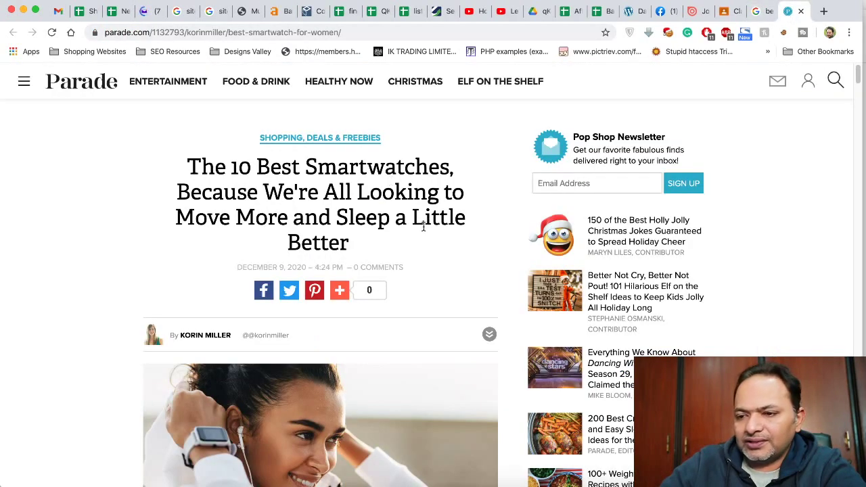
click(148, 32)
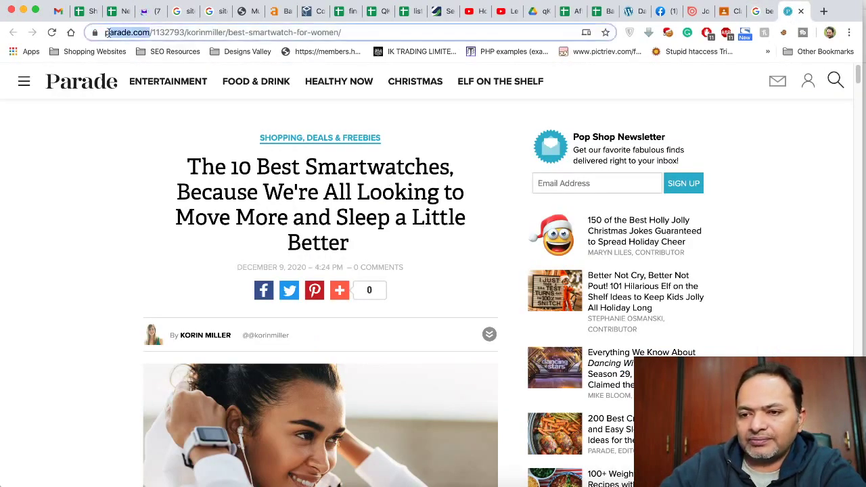
click(801, 11)
- From page 2 of the Google results, open the Reclaim The Internet, Stylecraze and The Tech Lounge articles in new tabs
scroll(435, 266, down, 2)
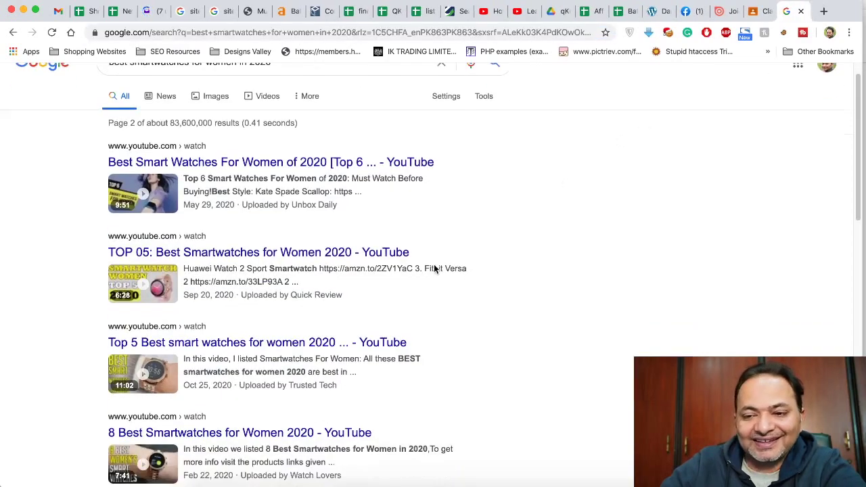
scroll(434, 269, up, 1)
scroll(434, 269, down, 5)
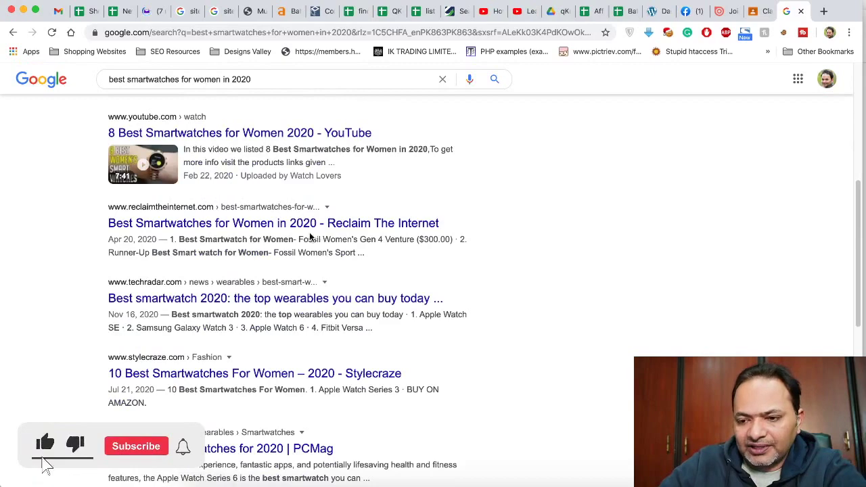
super+click(312, 228)
scroll(291, 284, down, 3)
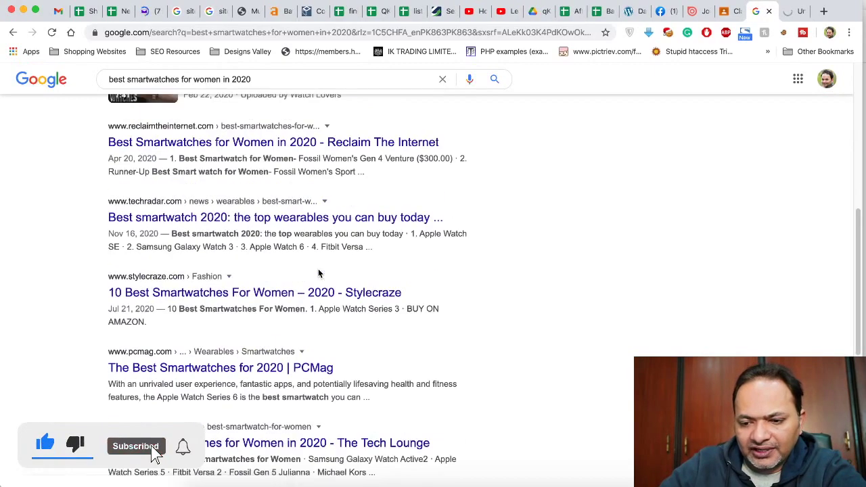
super+click(254, 292)
scroll(377, 299, down, 3)
scroll(377, 298, down, 3)
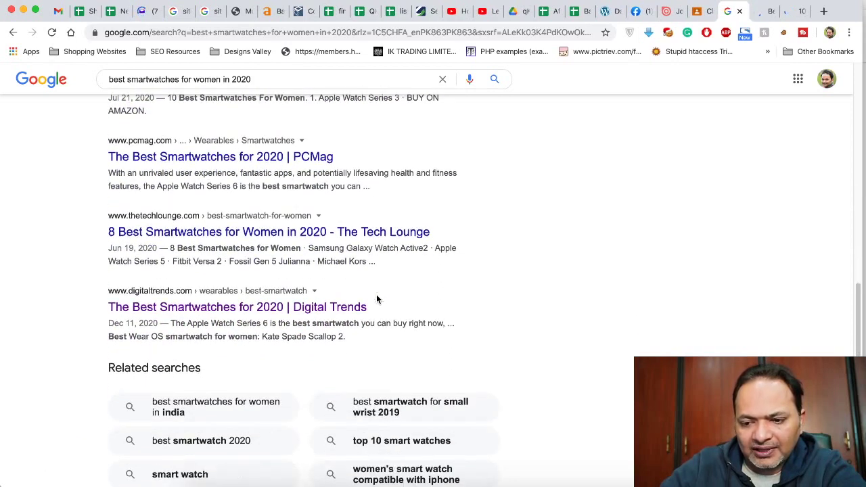
super+click(284, 237)
- Check the Reclaim The Internet smartwatch article and its root address for suitability, and close the page
click(731, 15)
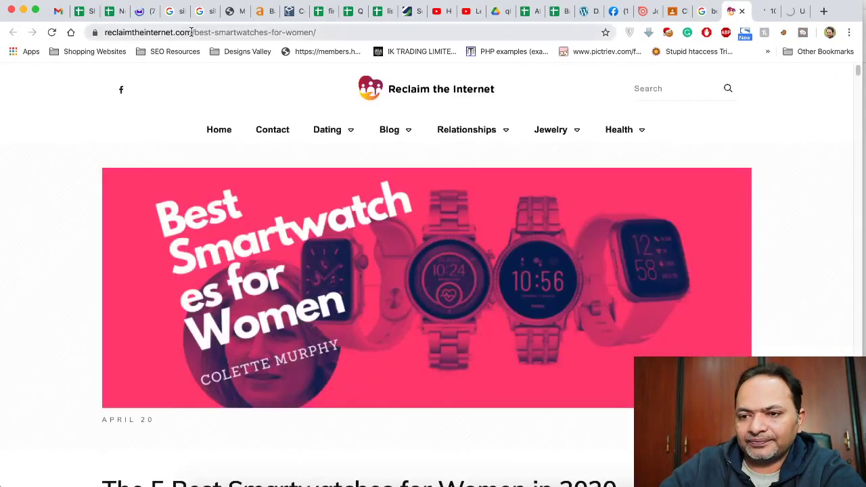
drag(192, 33, 83, 44)
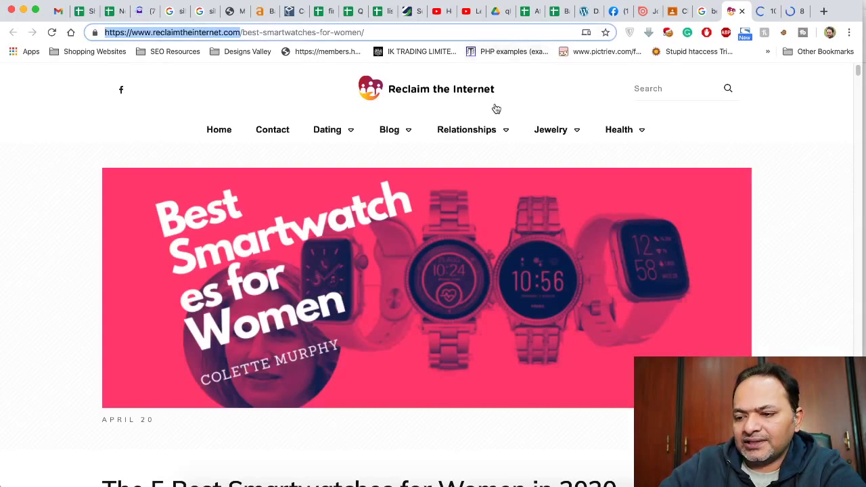
scroll(568, 239, down, 5)
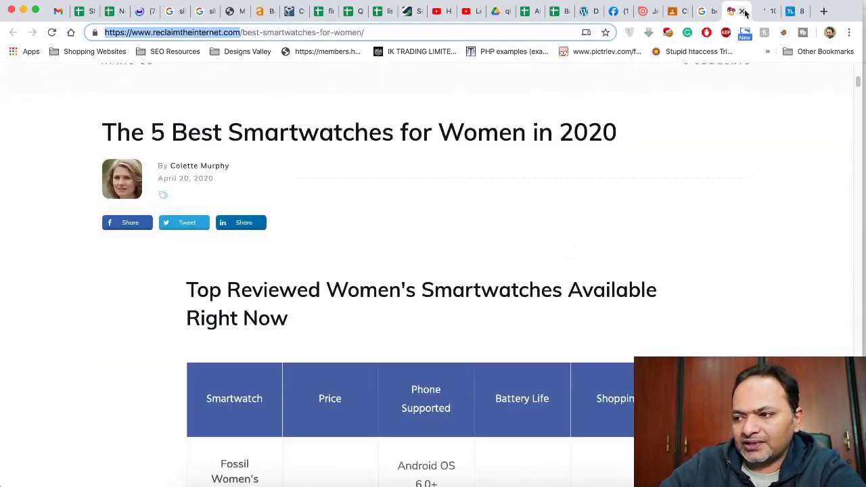
key(super+w)
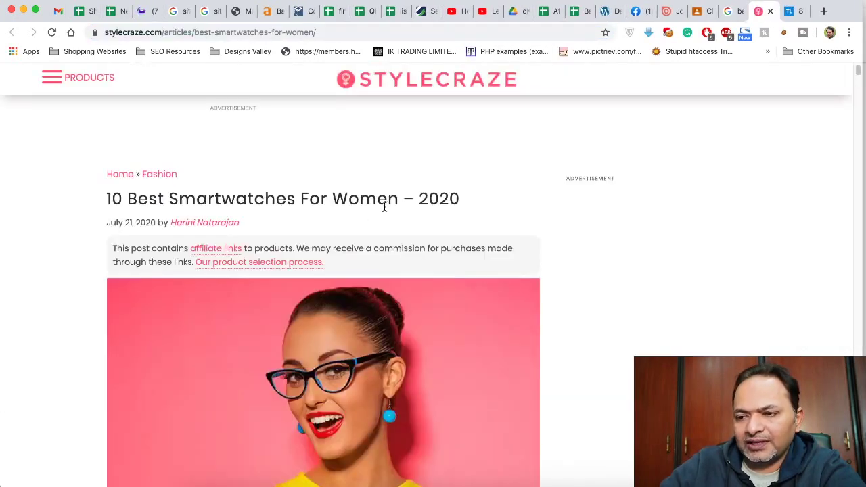
drag(163, 32, 88, 32)
key(super+c)
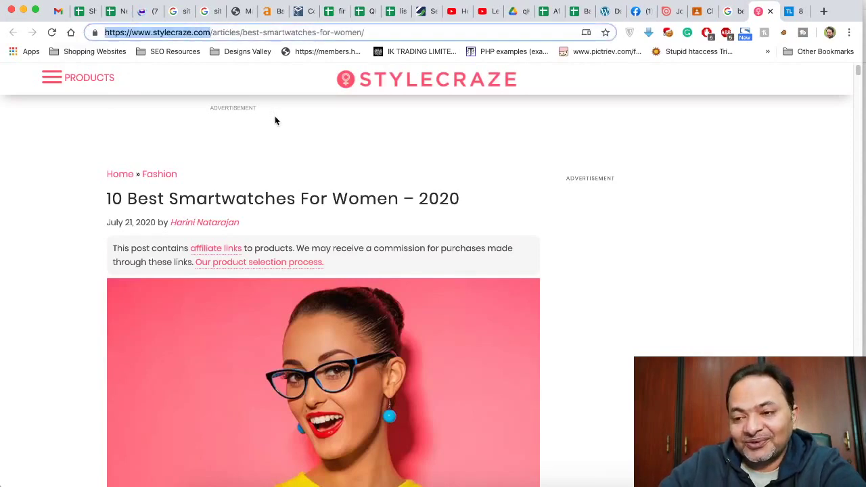
click(271, 12)
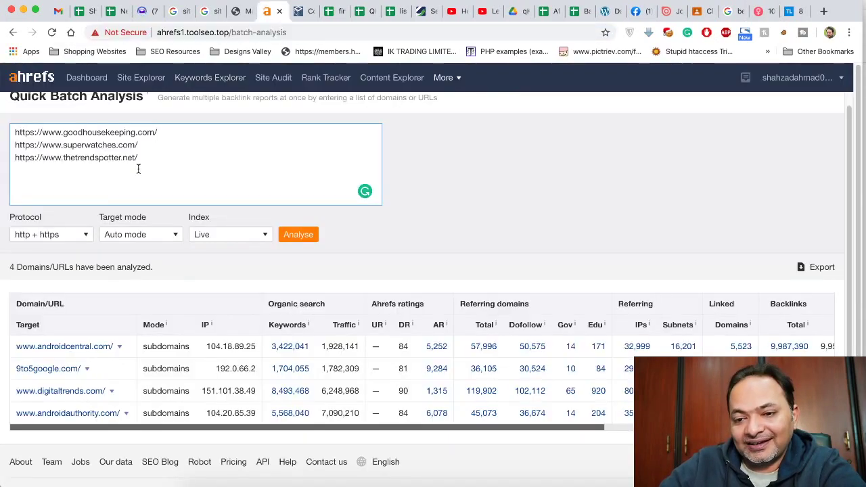
key(super+v)
key(Return)
click(793, 12)
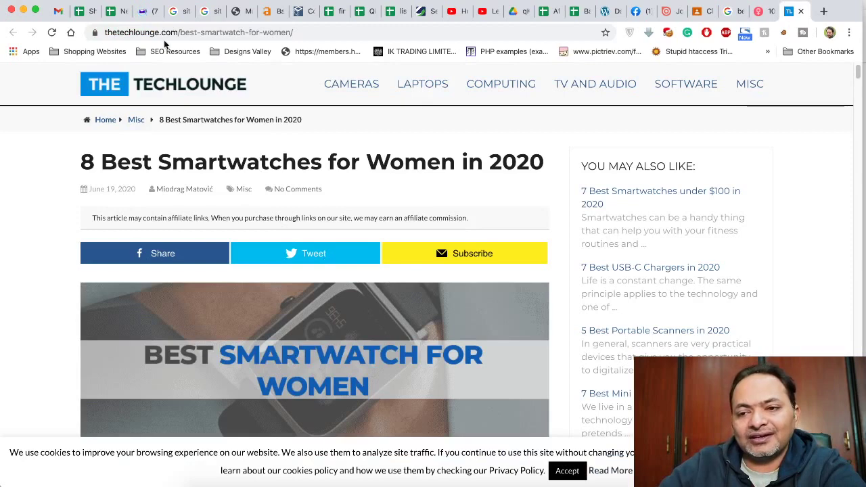
drag(177, 32, 93, 33)
key(super+c)
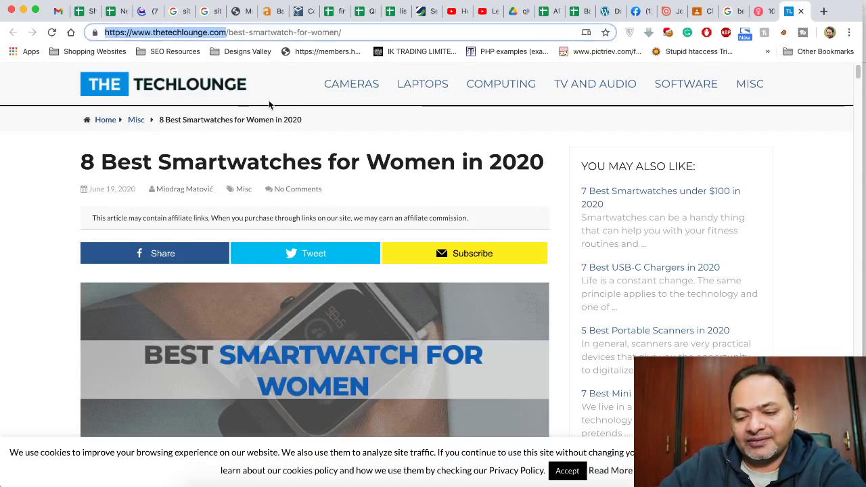
click(269, 11)
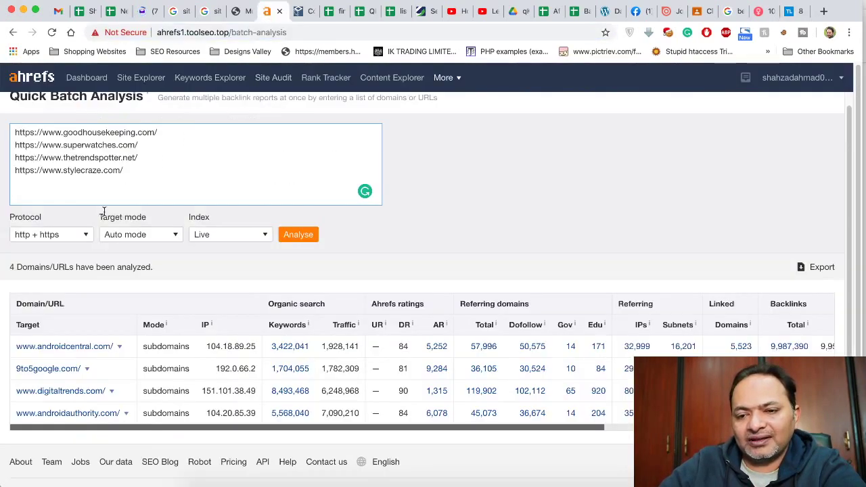
key(super+v)
key(Return)
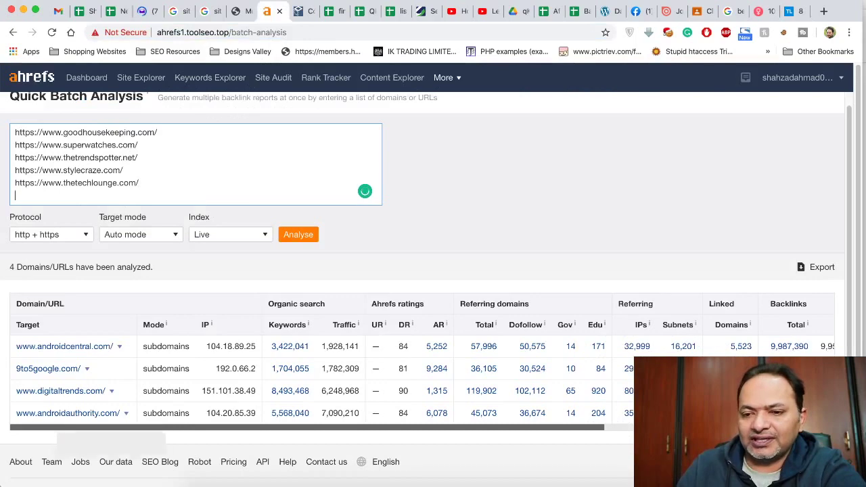
- Close The Tech Lounge and Stylecraze pages and advance the Google results to page 3
click(797, 13)
click(800, 11)
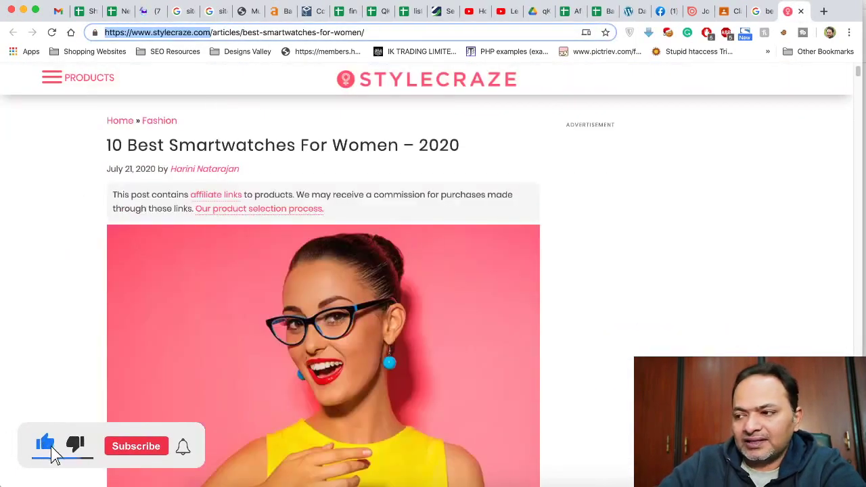
click(801, 11)
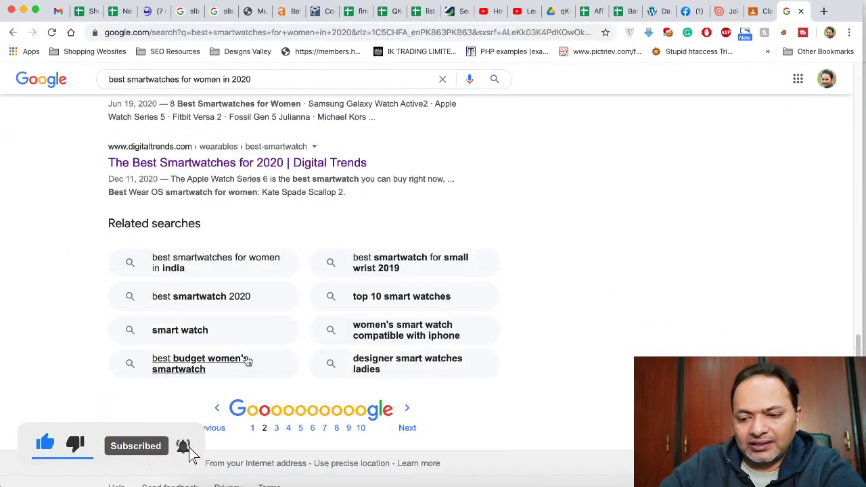
click(407, 427)
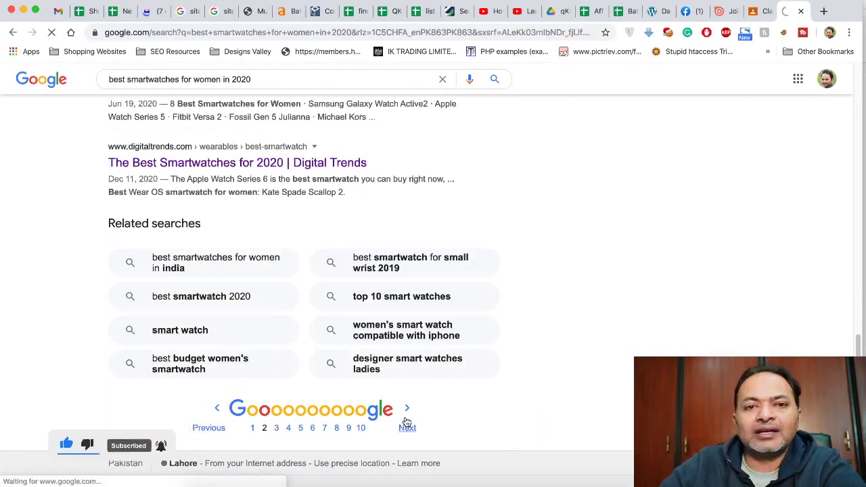
- Open the Pocket-lint, Freedom251 and Xtremedroid results in background tabs and advance the Google results to page 4
scroll(381, 295, down, 1)
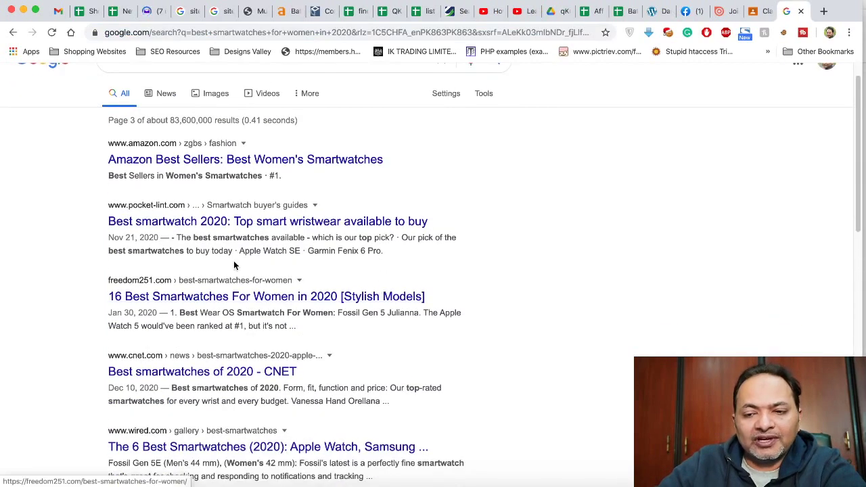
super+click(209, 300)
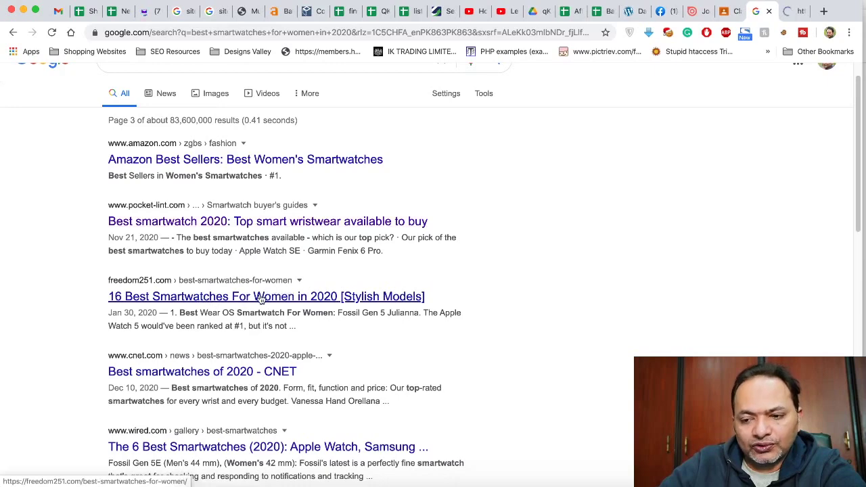
super+click(271, 371)
scroll(340, 315, down, 8)
scroll(340, 320, down, 3)
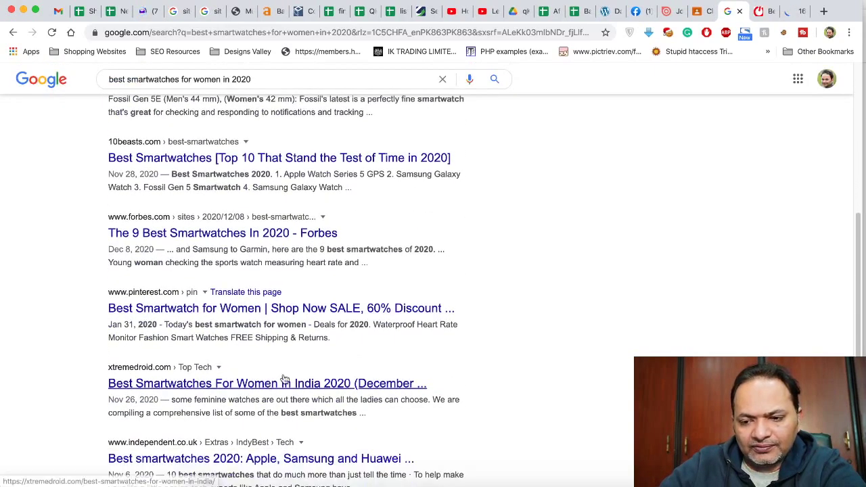
super+click(268, 383)
scroll(373, 318, down, 4)
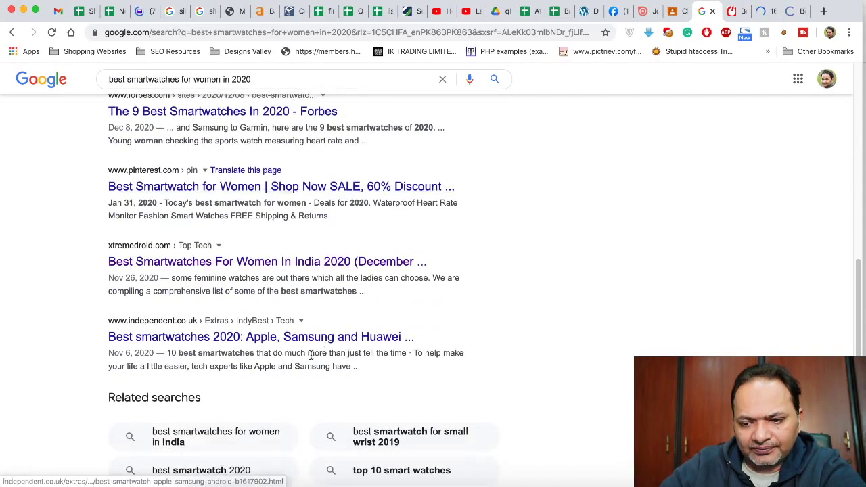
scroll(286, 348, down, 6)
click(407, 414)
click(732, 11)
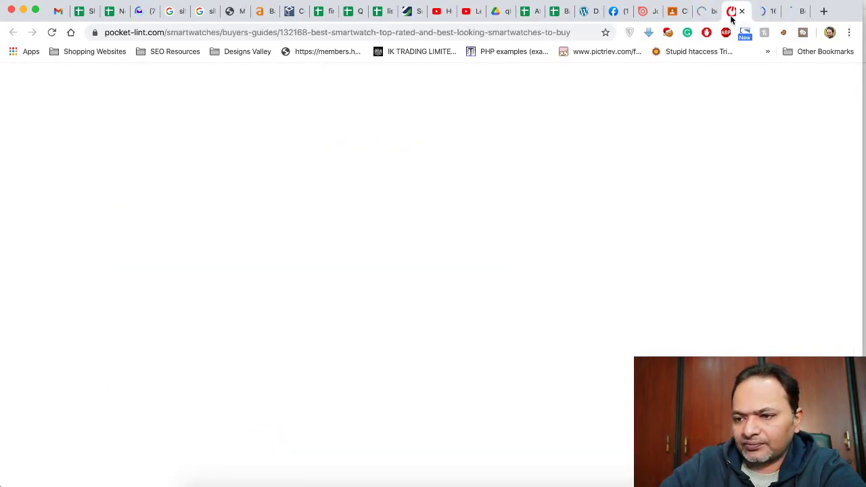
drag(162, 32, 105, 32)
key(ctrl+c)
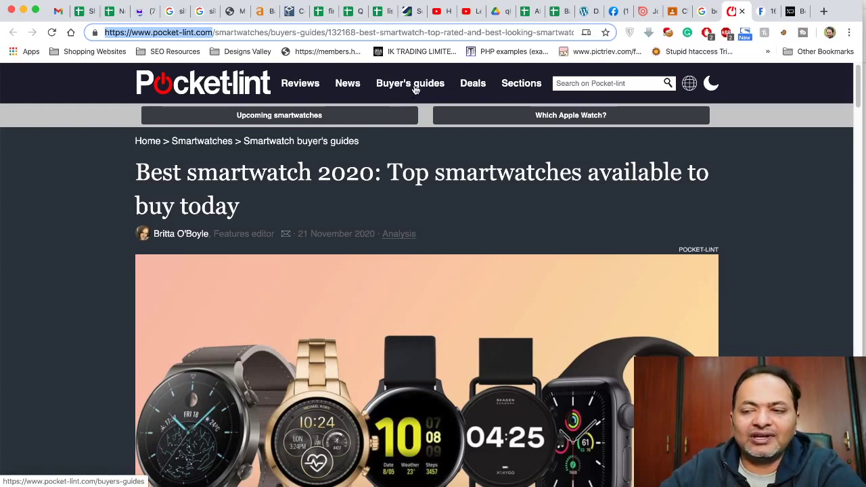
click(742, 10)
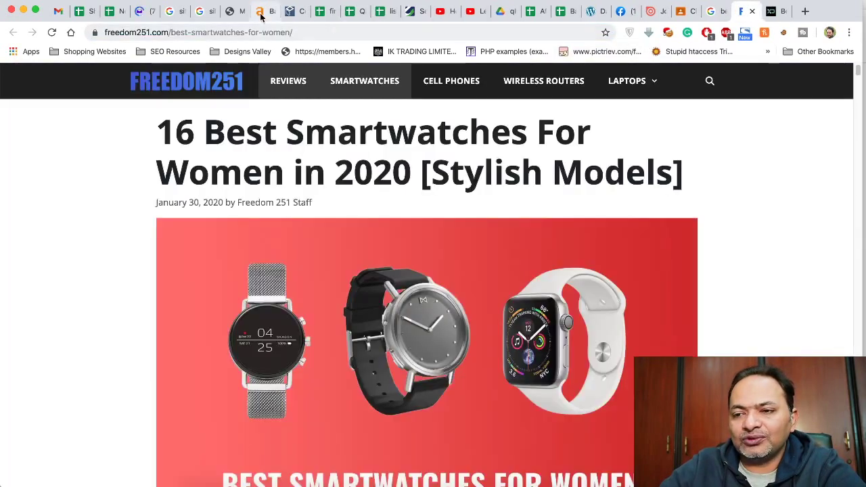
click(263, 12)
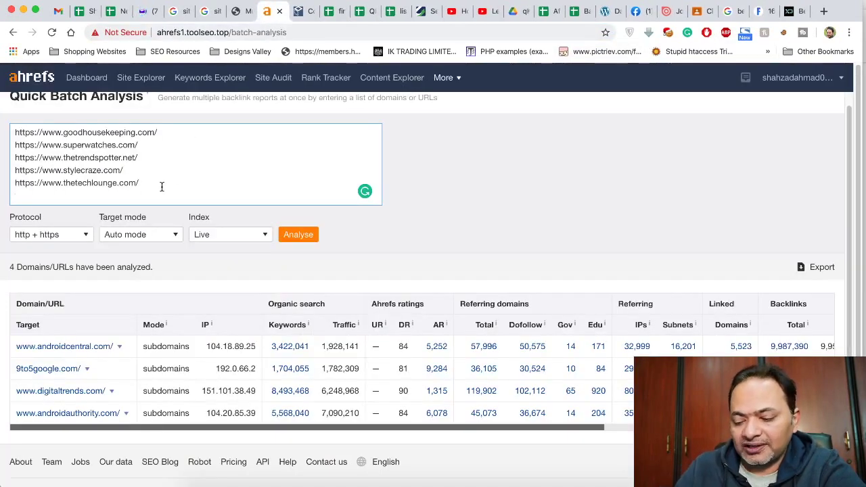
key(ctrl+v)
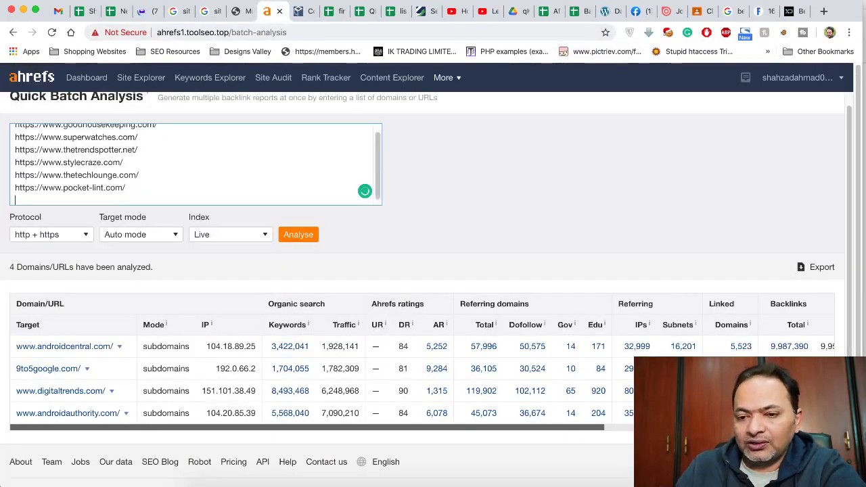
click(761, 12)
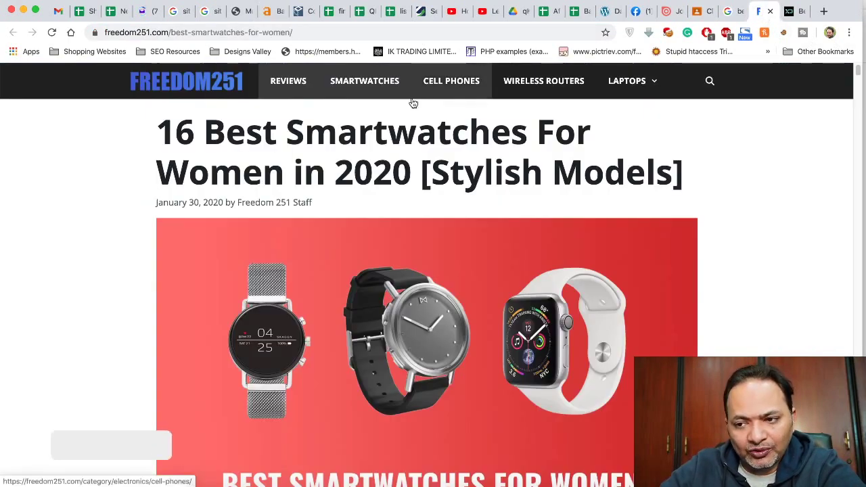
drag(166, 33, 105, 33)
key(super+c)
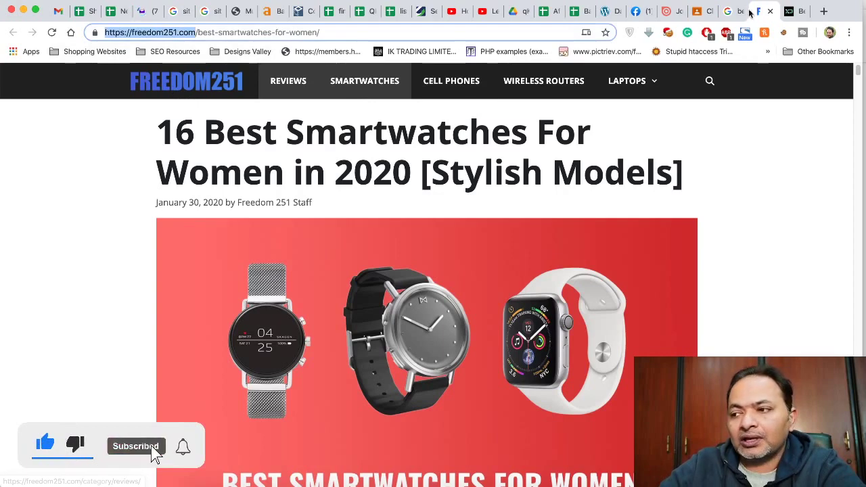
key(super+w)
click(271, 11)
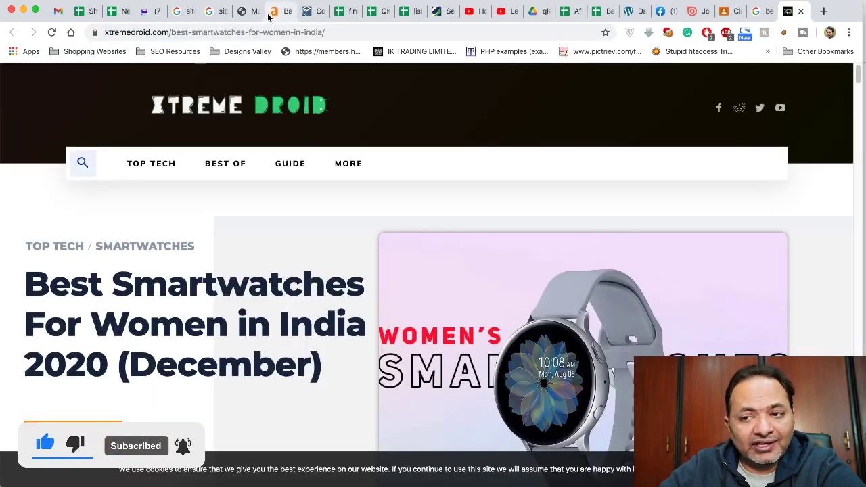
key(super+v)
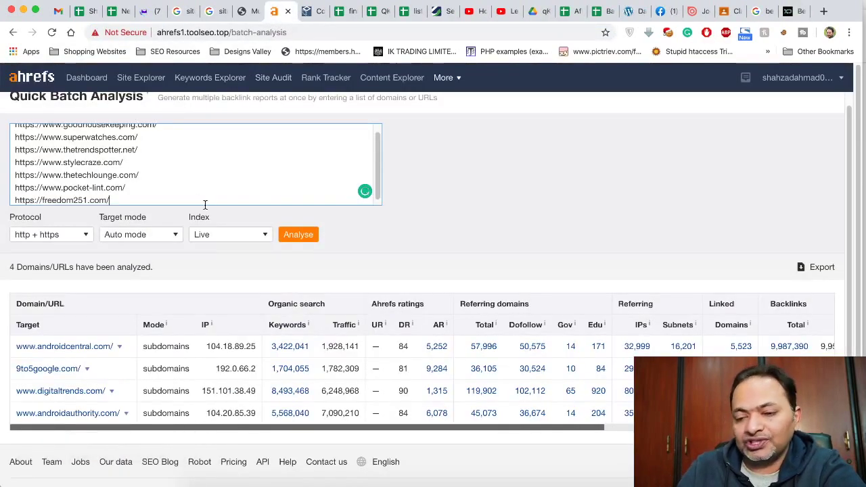
key(Return)
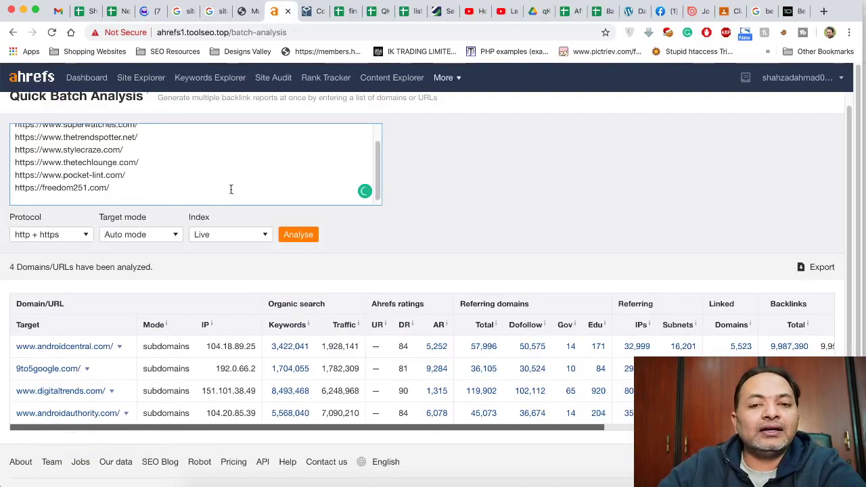
click(791, 11)
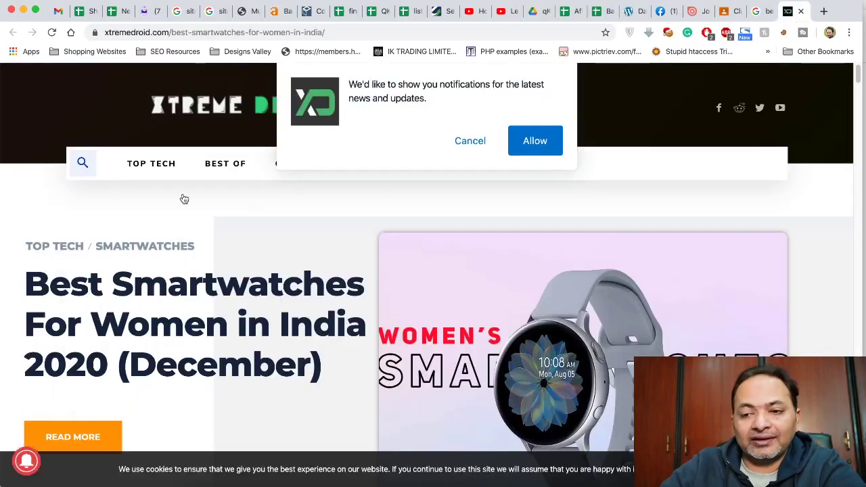
click(473, 140)
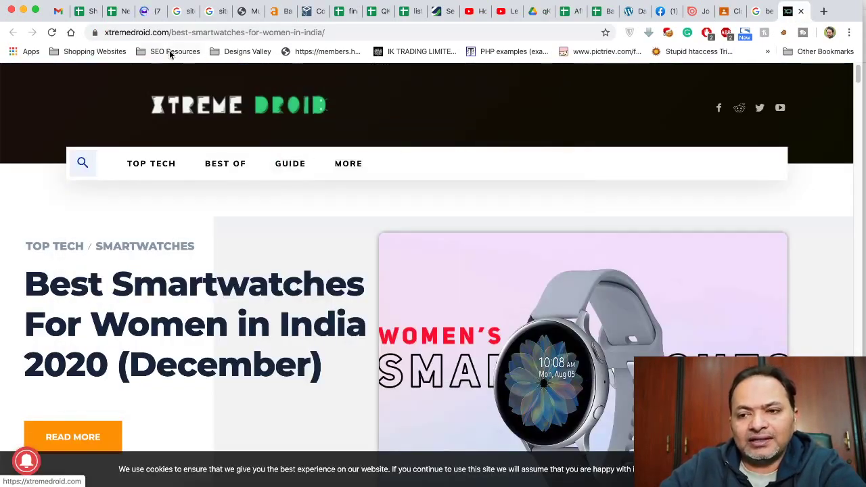
drag(167, 32, 94, 32)
key(ctrl+c)
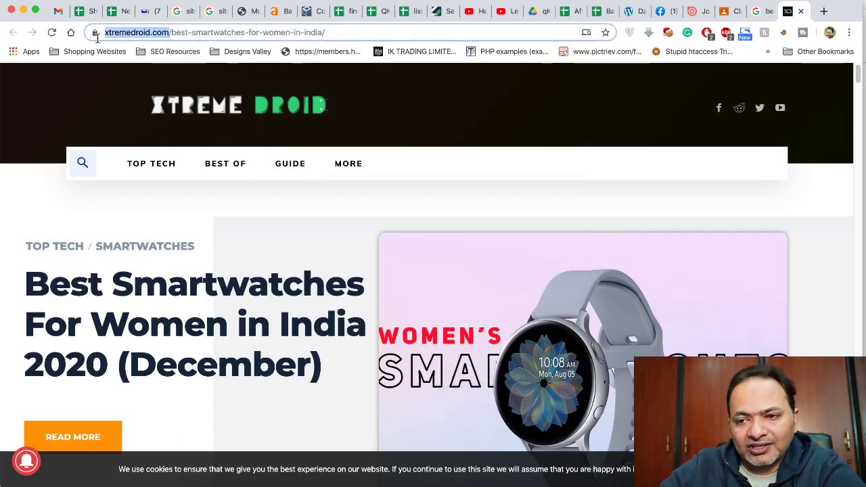
click(276, 11)
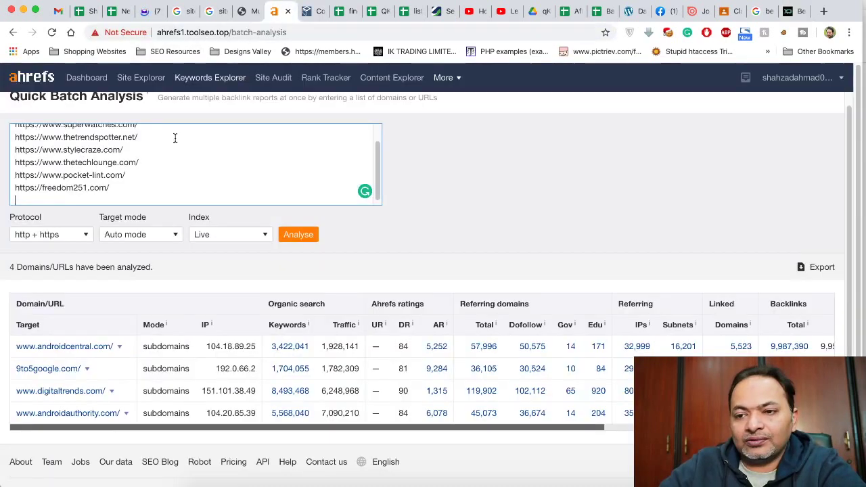
key(ctrl+v)
click(312, 234)
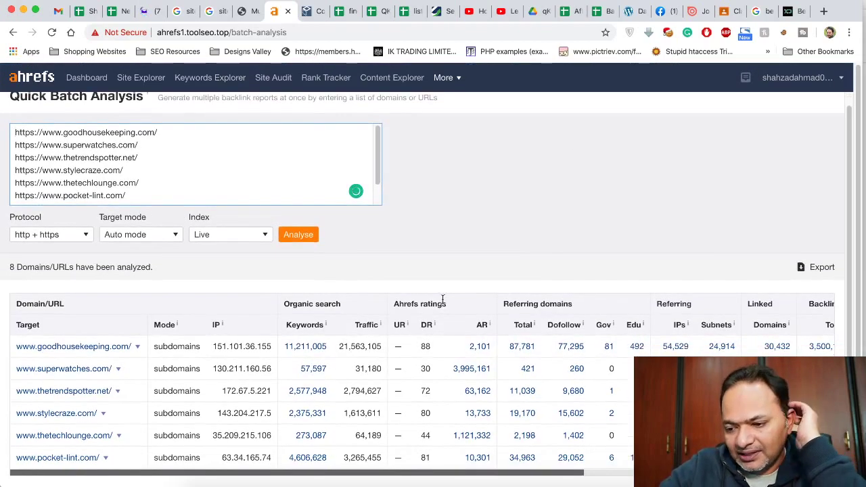
- Examine the organic traffic of the analysed domains, especially superwatches.com, thetechlounge.com and xtremedroid.com
scroll(462, 281, down, 3)
scroll(463, 286, down, 1)
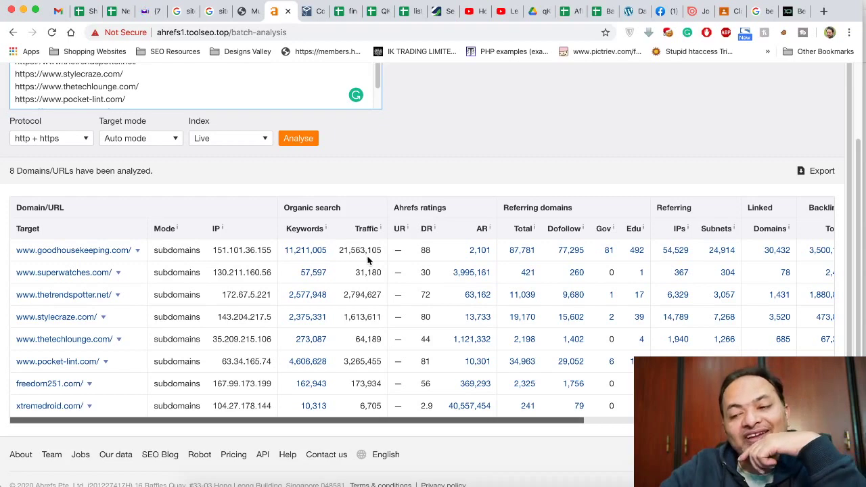
drag(356, 272, 383, 272)
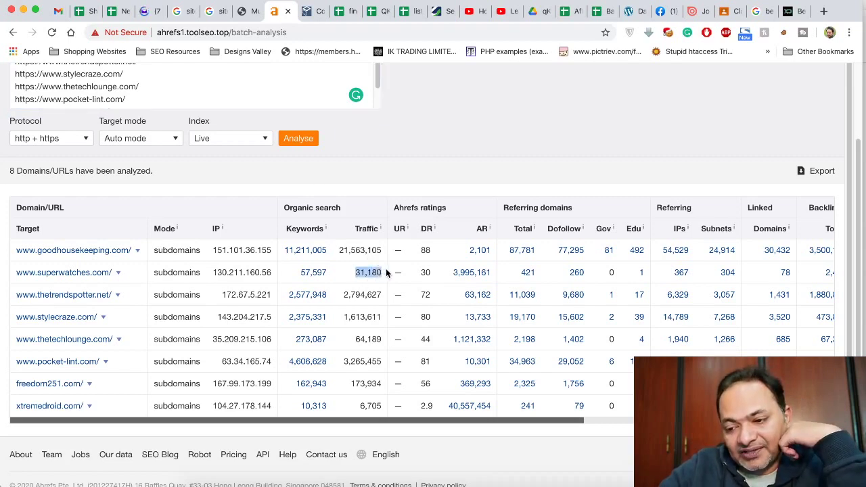
scroll(381, 306, down, 1)
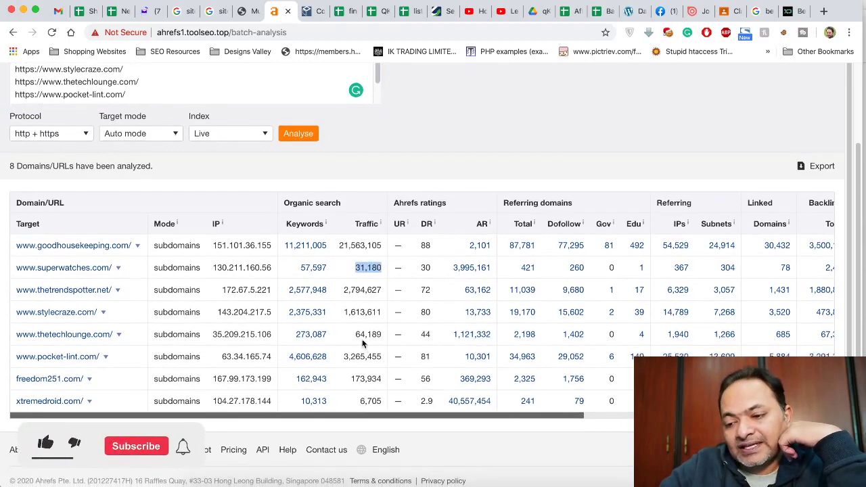
drag(357, 335, 369, 334)
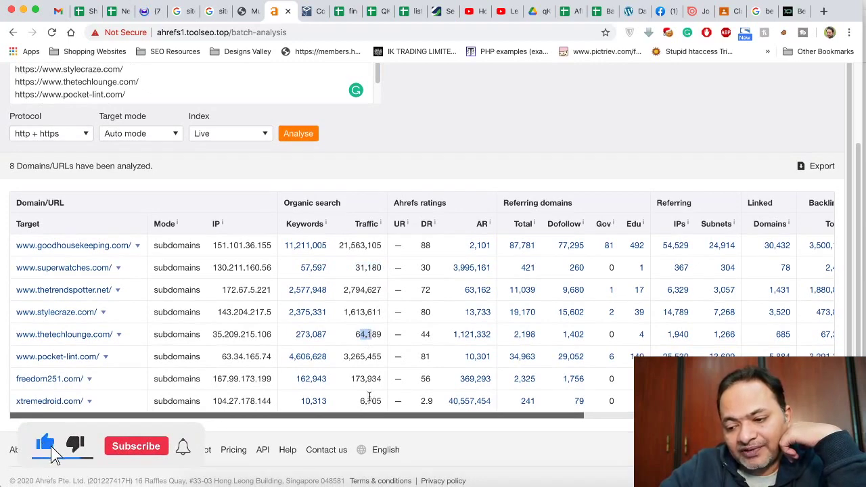
drag(359, 401, 387, 400)
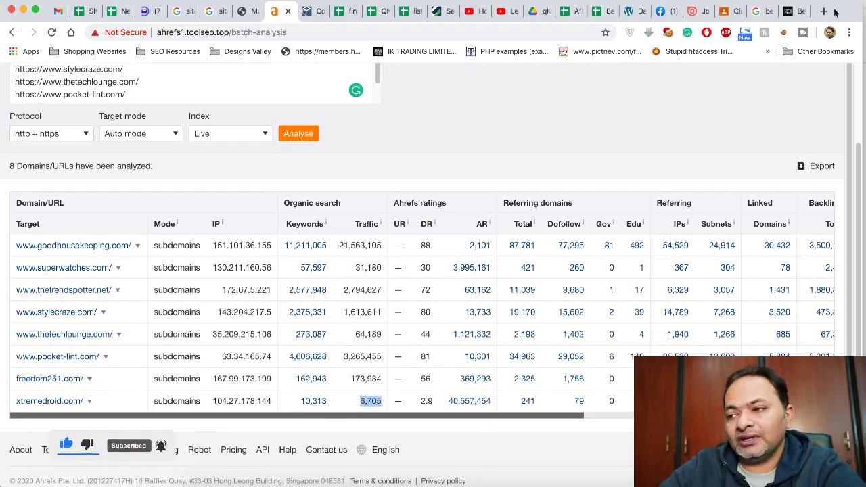
click(599, 19)
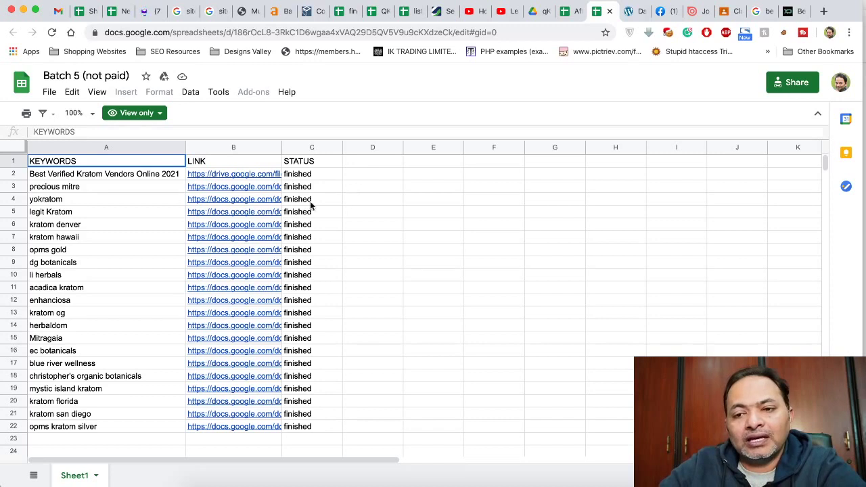
click(49, 93)
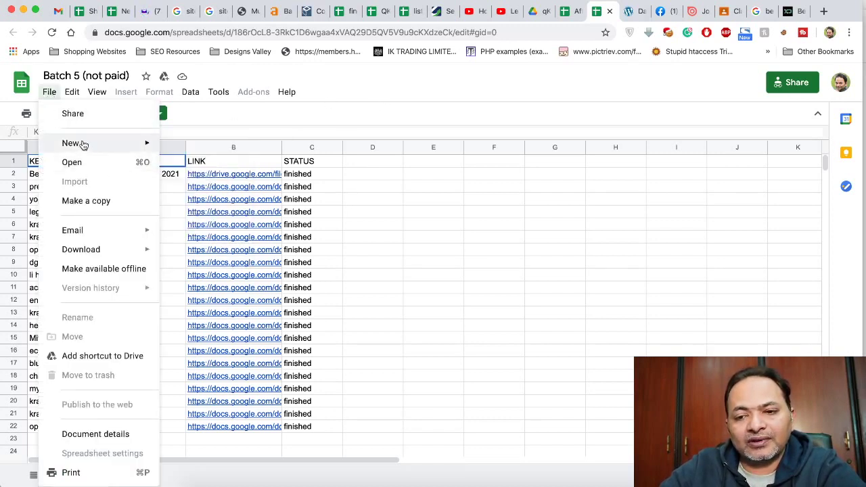
mouse_move(128, 142)
click(191, 147)
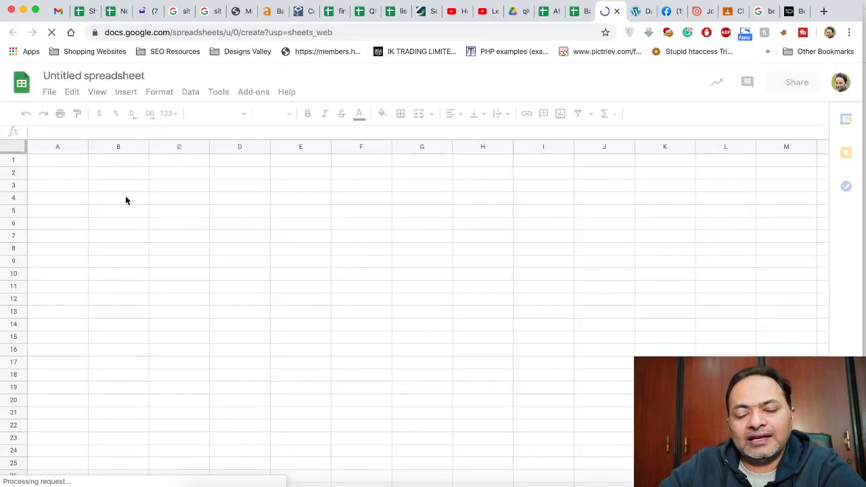
click(163, 176)
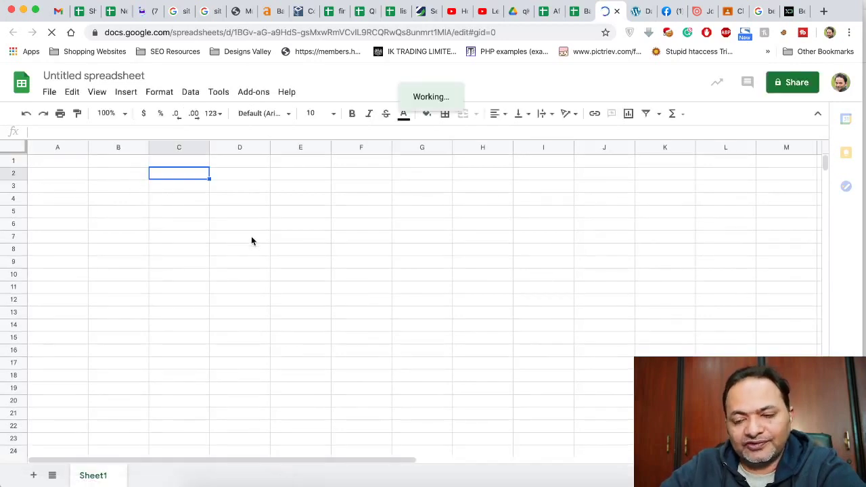
key(super+v)
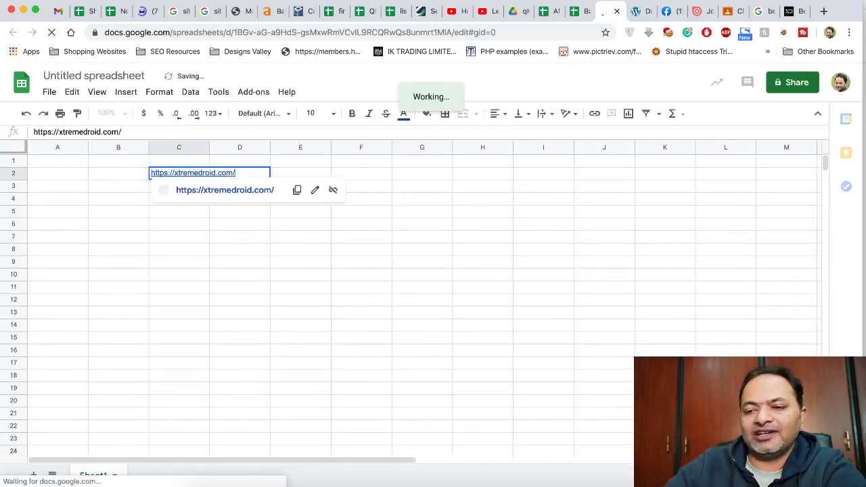
click(473, 249)
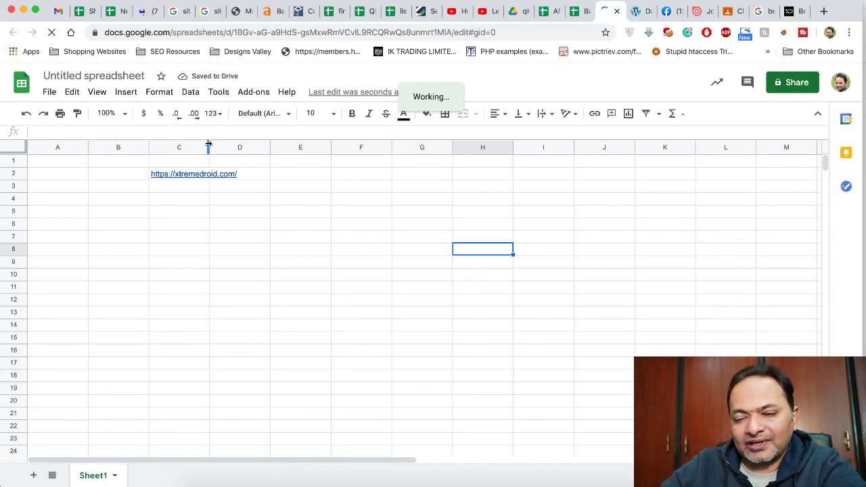
click(791, 11)
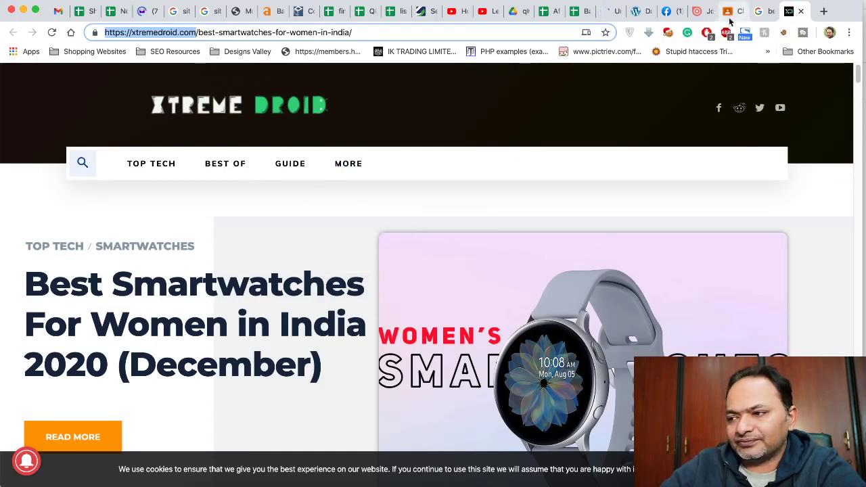
click(271, 11)
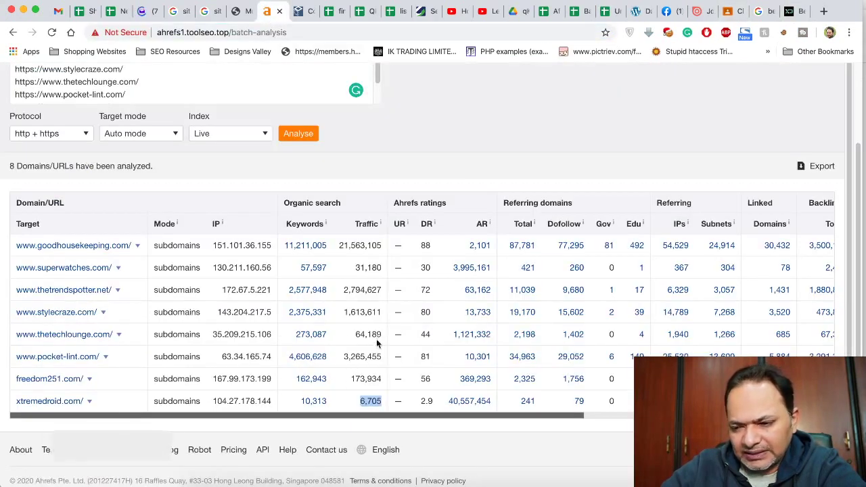
right_click(87, 334)
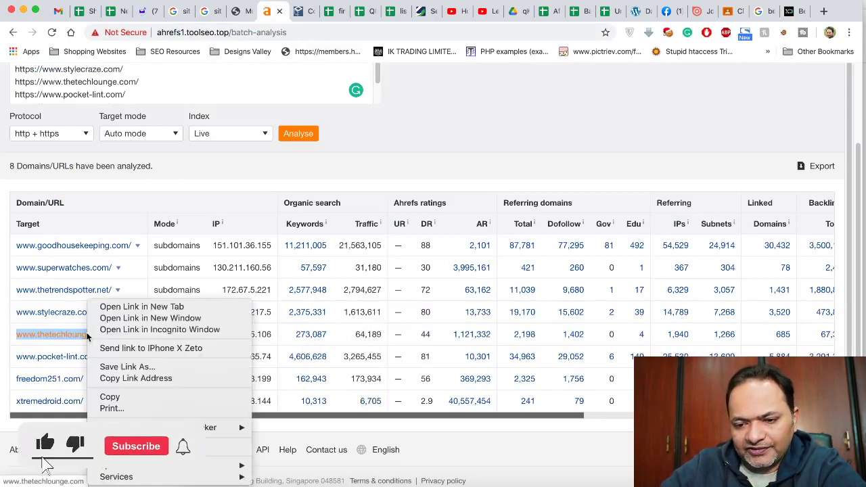
click(126, 393)
click(604, 11)
click(191, 188)
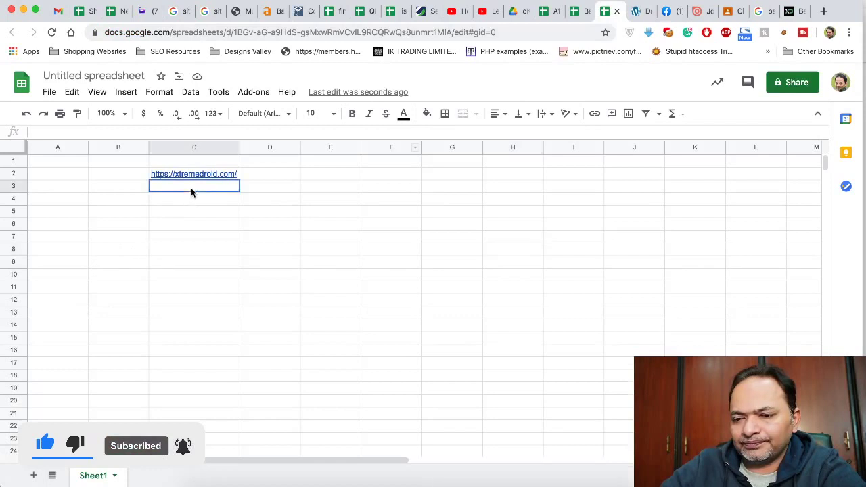
key(ctrl+v)
click(190, 200)
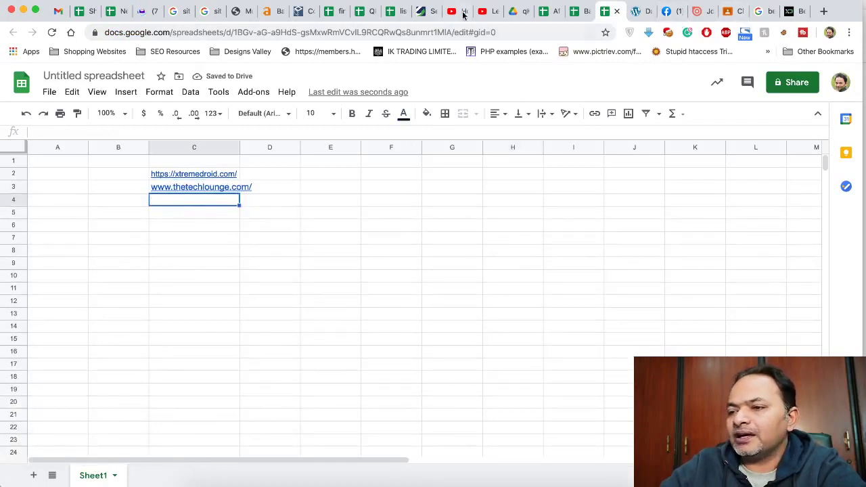
click(272, 11)
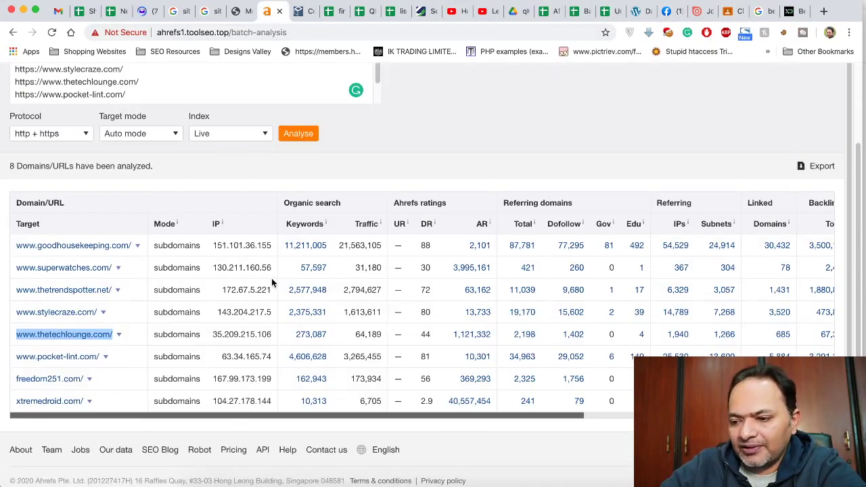
right_click(98, 269)
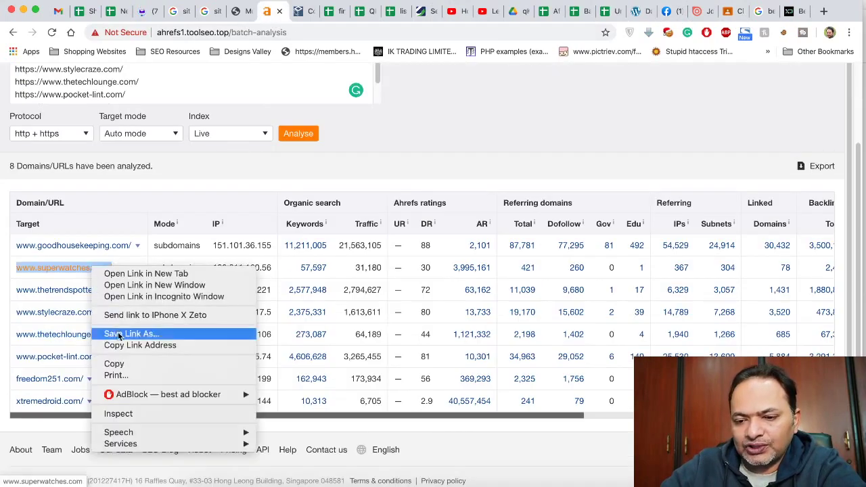
click(114, 364)
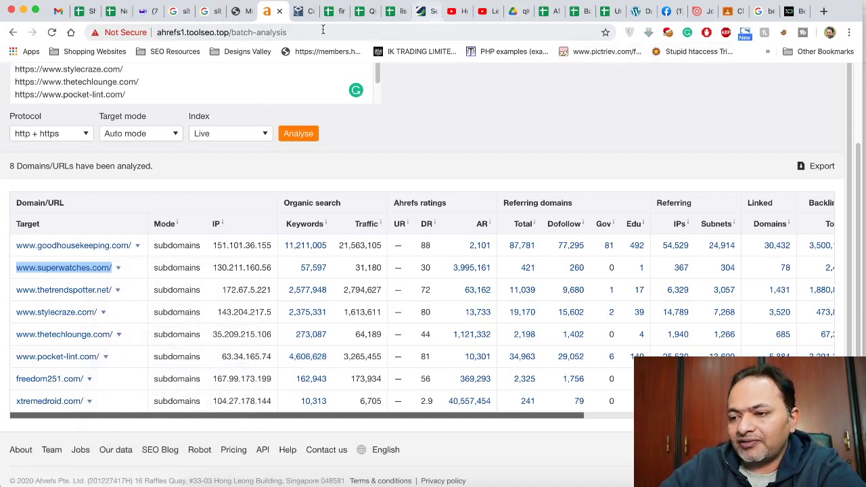
click(607, 11)
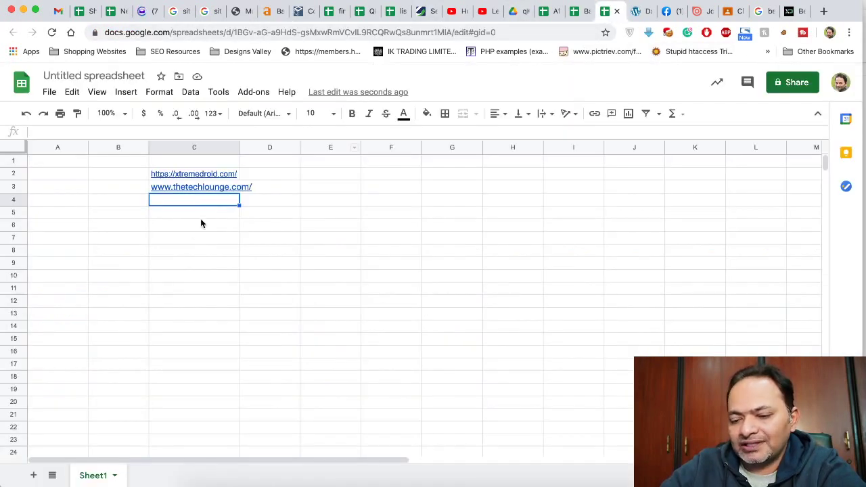
key(ctrl+v)
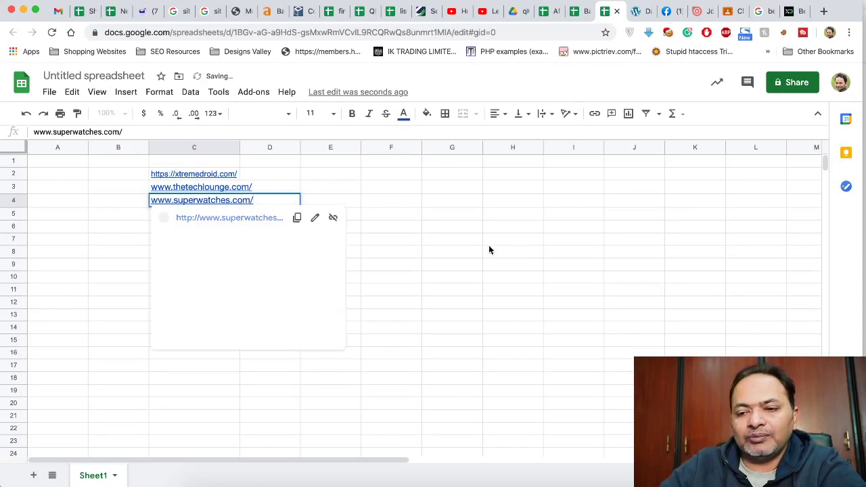
click(469, 264)
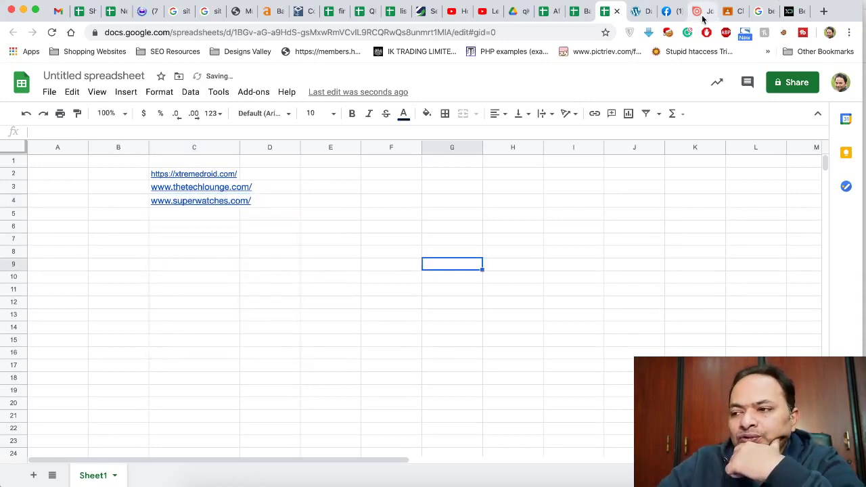
- Copy freedom251.com/ from the Ahrefs batch results and paste it into cell C5 of the new spreadsheet
click(267, 11)
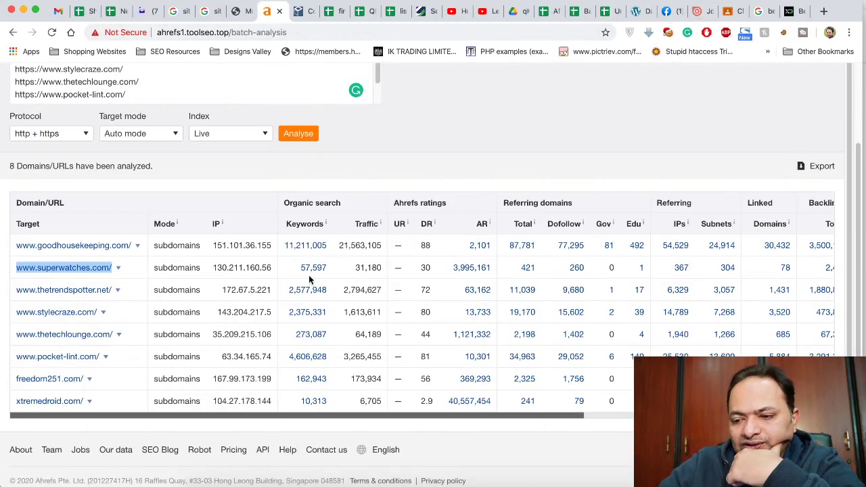
right_click(57, 384)
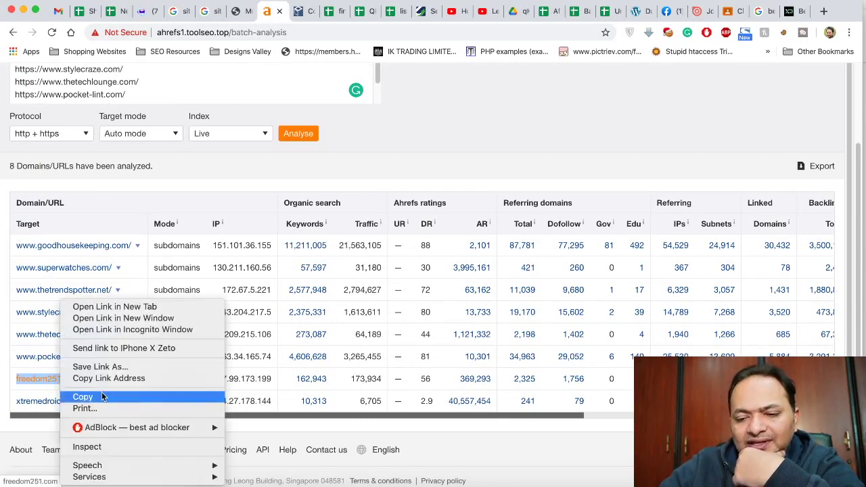
click(101, 395)
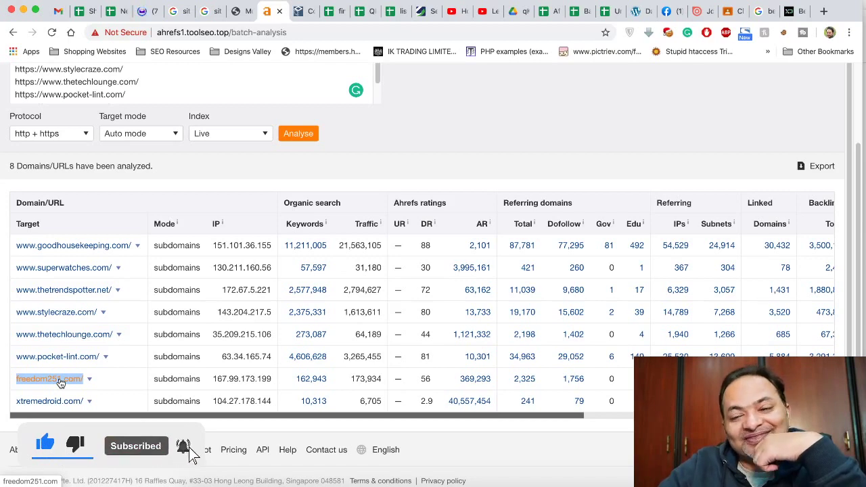
right_click(60, 383)
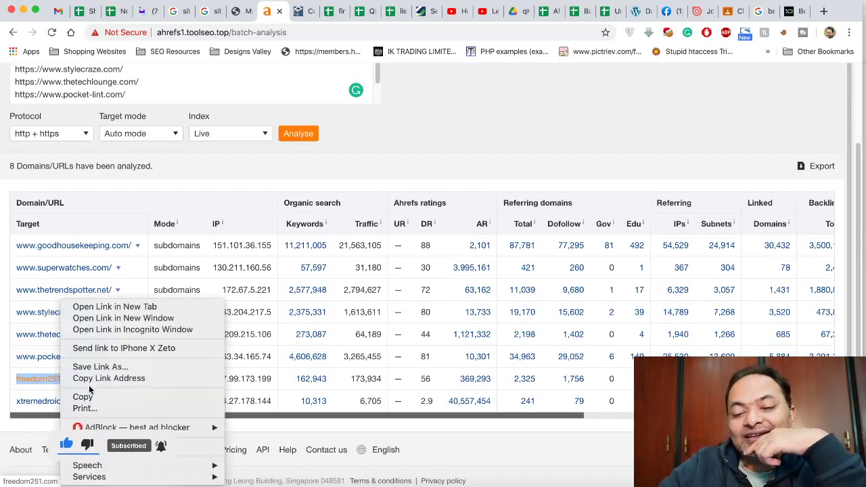
click(90, 397)
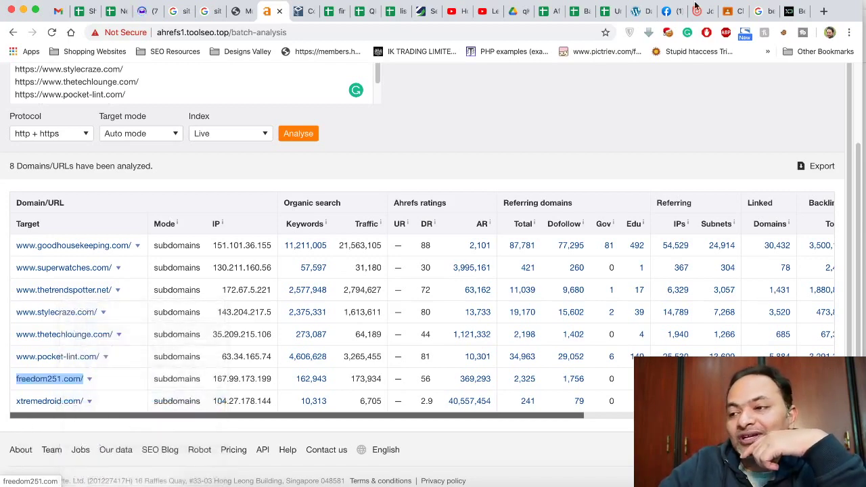
click(609, 12)
click(181, 216)
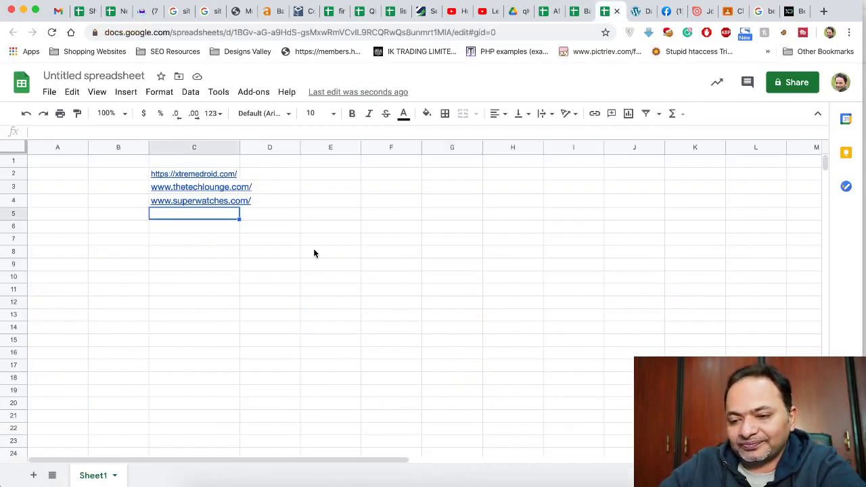
key(ctrl+v)
click(219, 283)
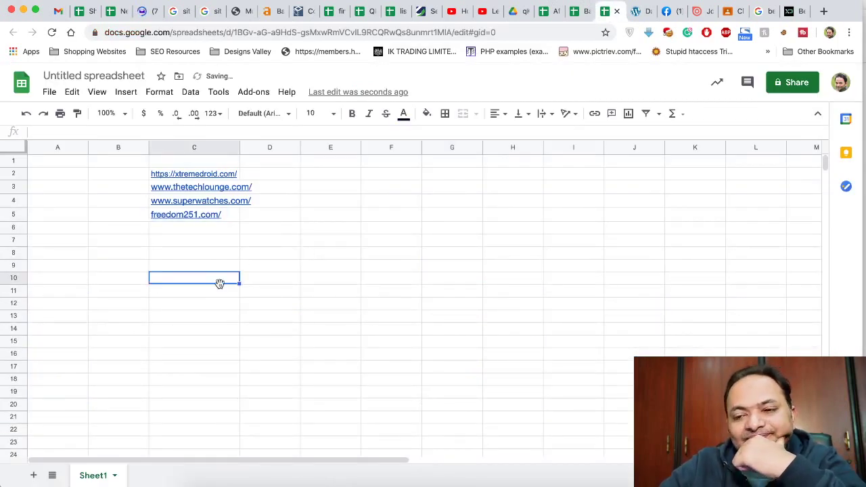
- Enter the column headings Domain, DR and Traffic in cells C1, D1 and E1
click(221, 162)
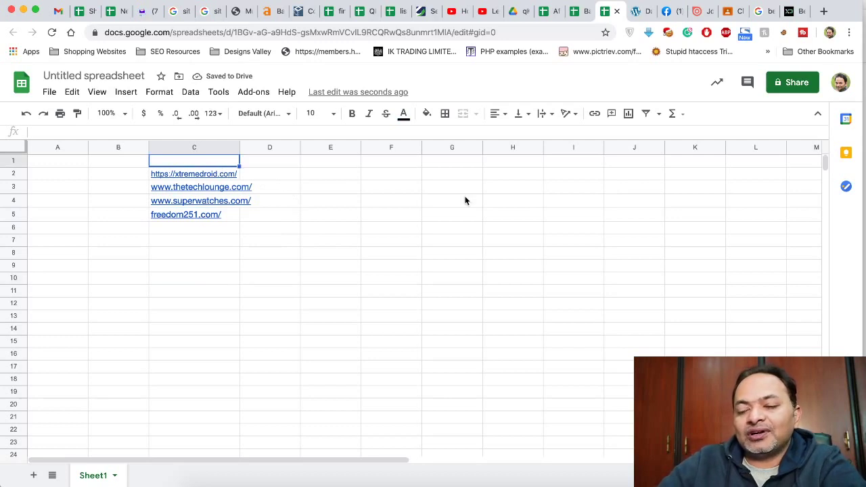
text(Domain)
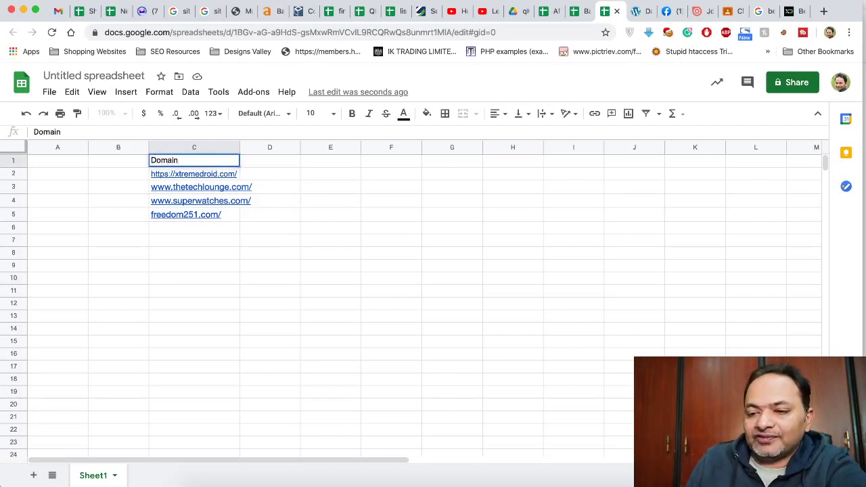
key(Tab)
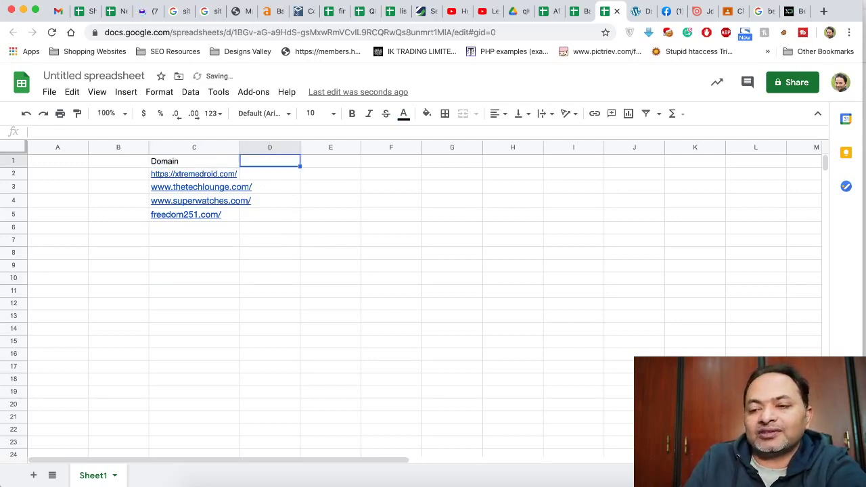
text(DR)
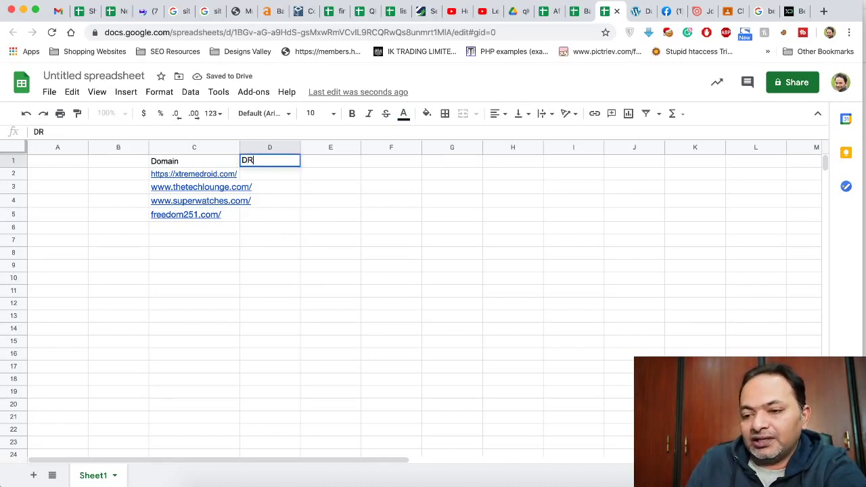
key(Tab)
text(Tr)
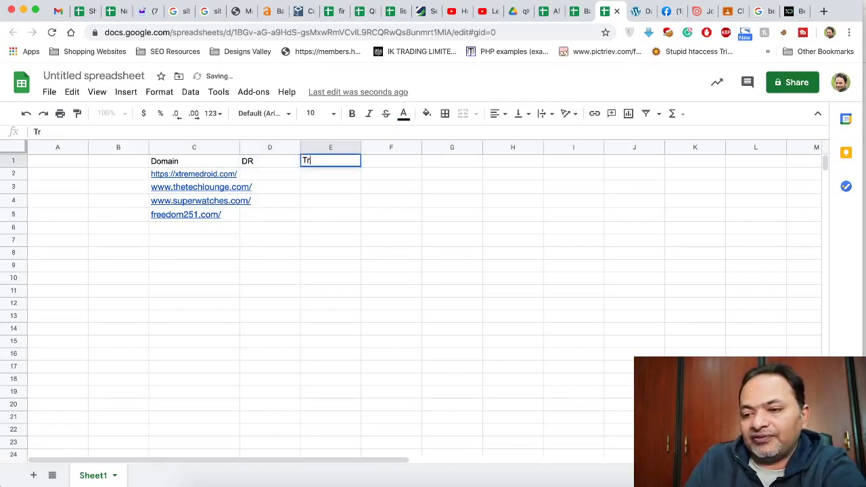
key(Tab)
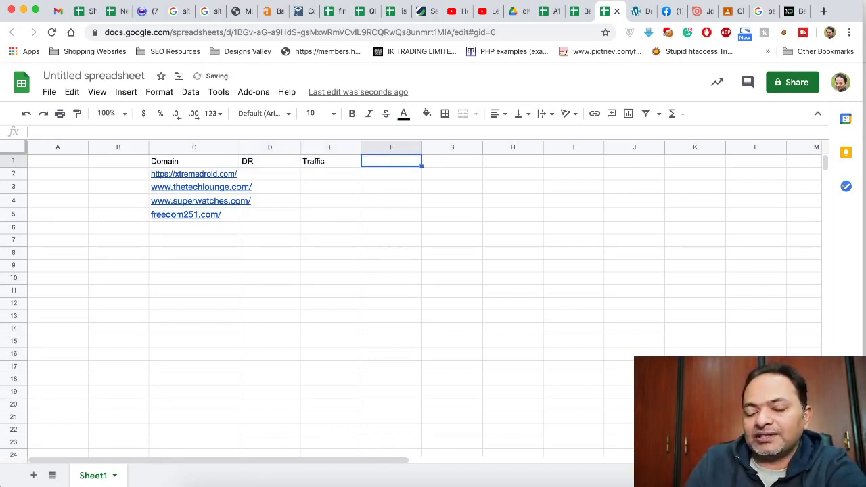
- Enter the column headings Contact Source, Contact Status and Contact Date in cells F1, G1 and H1
text(Co)
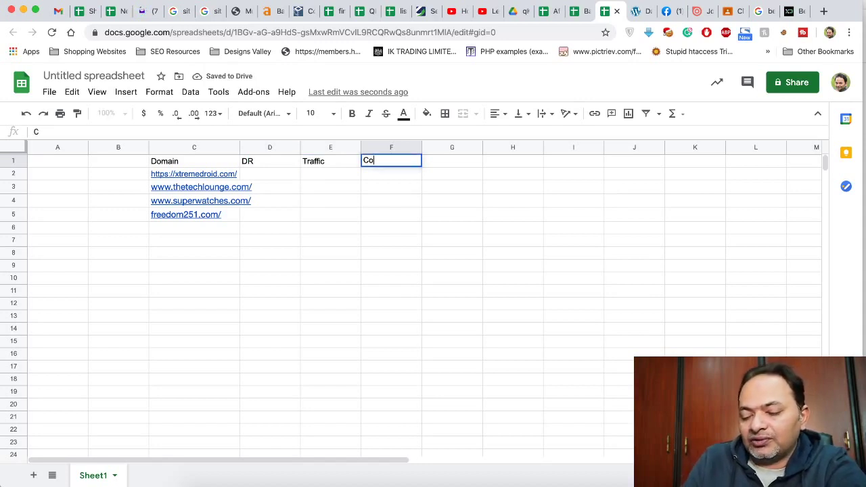
text(ntact Sourc)
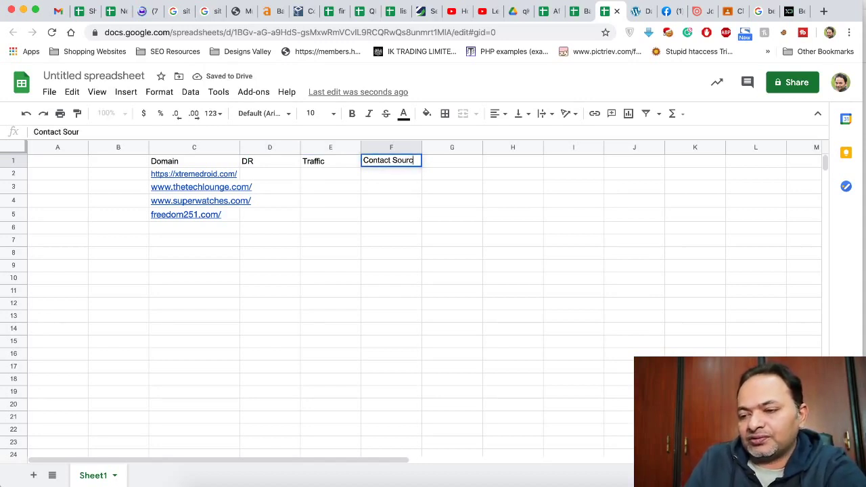
text(e)
key(Return)
click(463, 163)
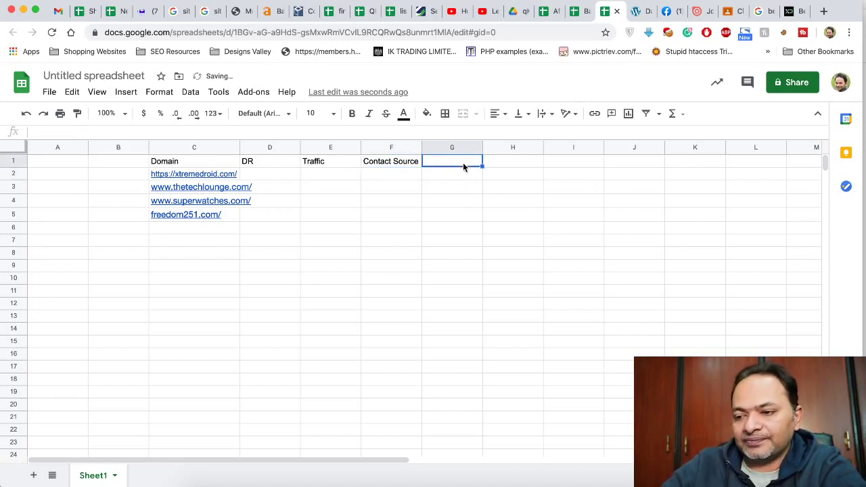
text(Con)
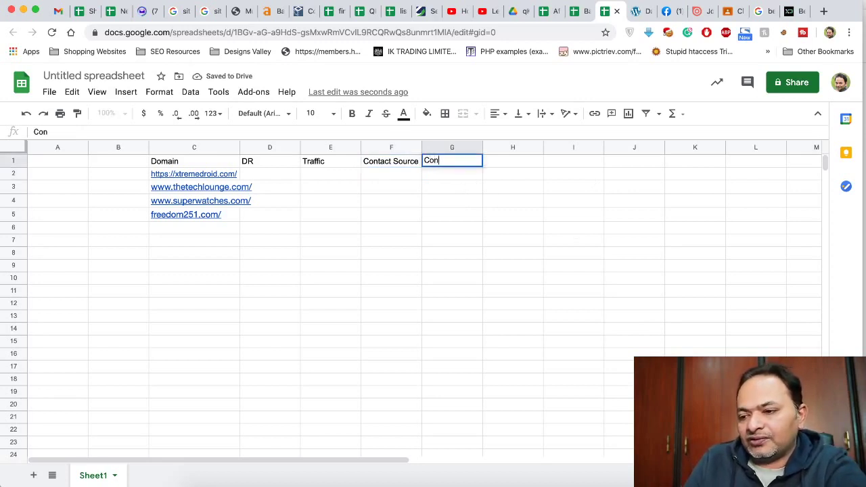
text(tact Status)
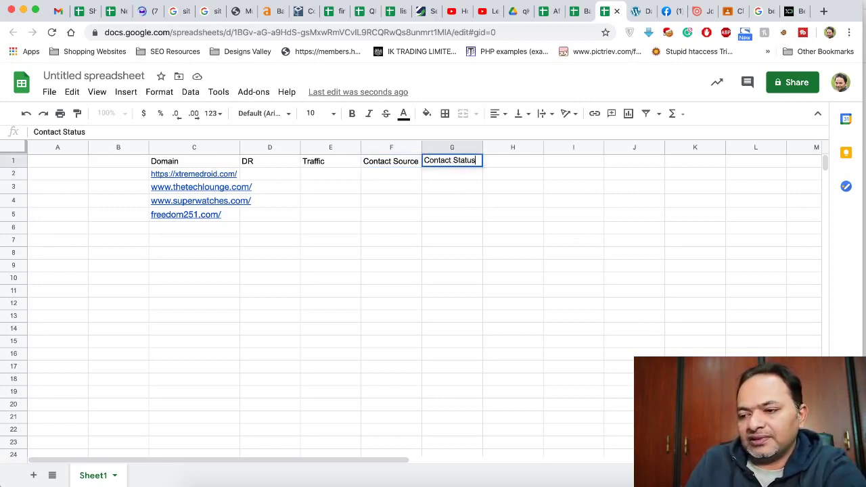
key(Tab)
text(Contact Date)
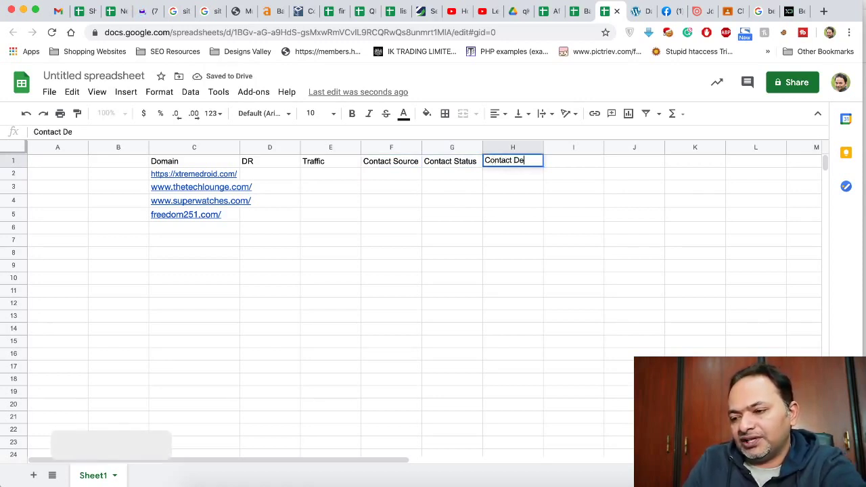
key(Return)
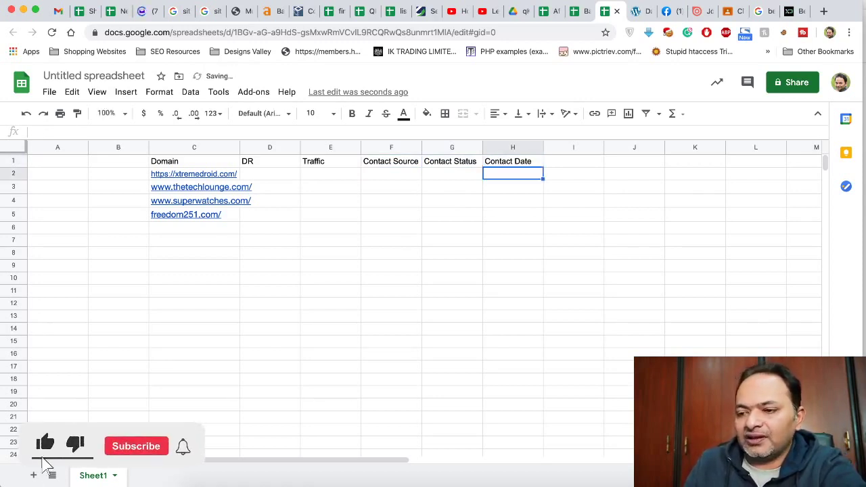
key(Left)
key(Right)
key(Right)
key(Up)
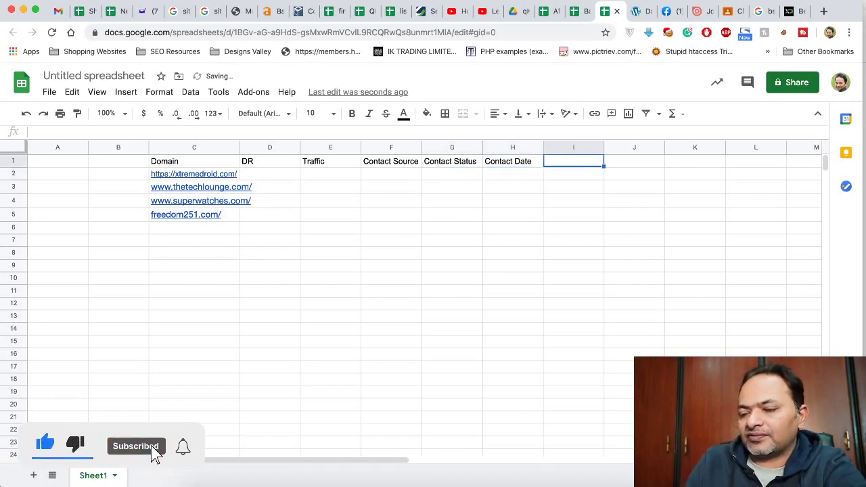
key(Down)
key(Left)
key(Left)
key(Left)
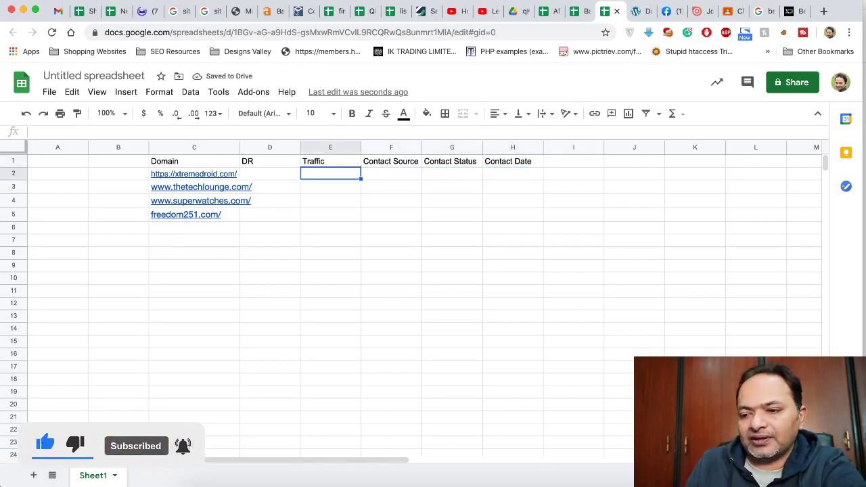
key(Left)
key(Left)
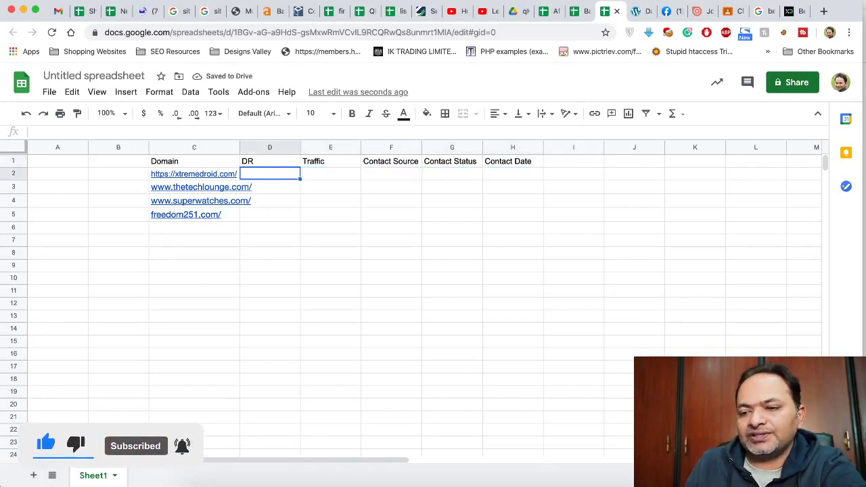
- Fit the width of column C to its domain addresses
double_click(240, 147)
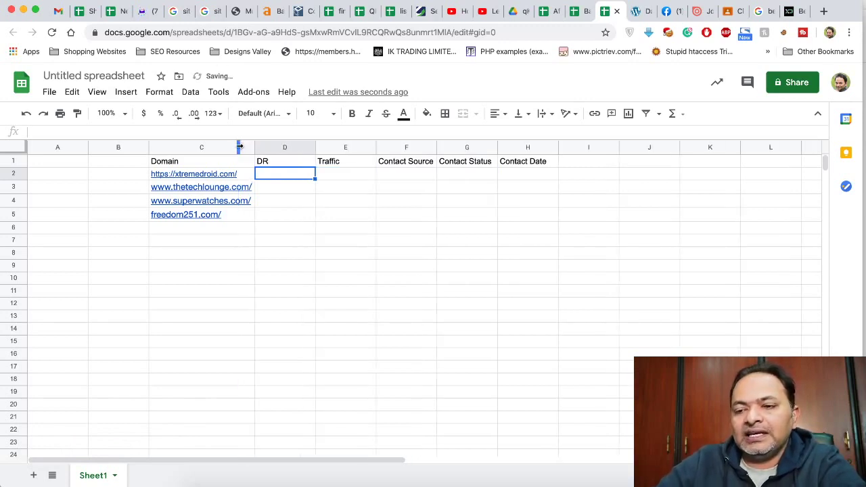
click(262, 242)
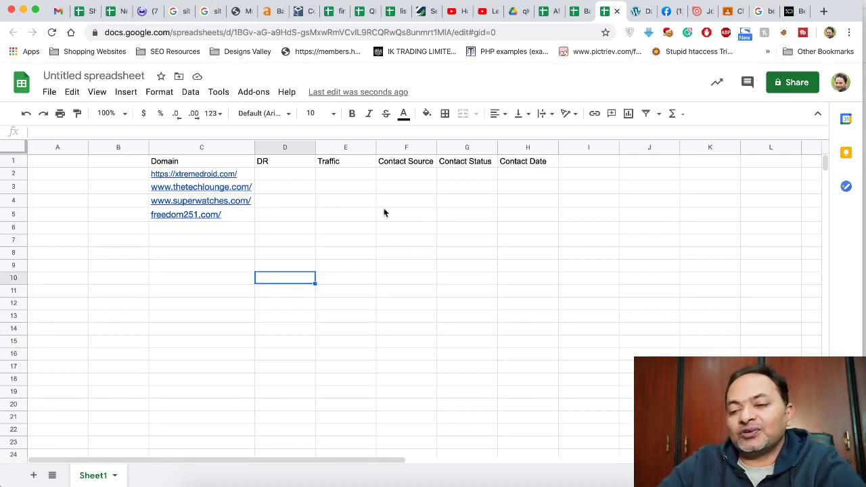
- Open xtremedroid.com from the sheet's Domain column and examine its homepage, menu and footer for a contact link
click(205, 175)
click(212, 194)
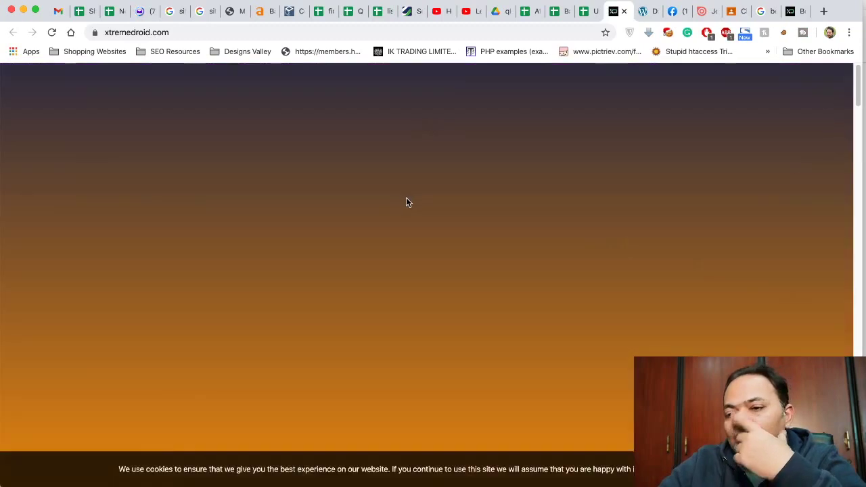
scroll(423, 206, down, 15)
scroll(496, 264, down, 5)
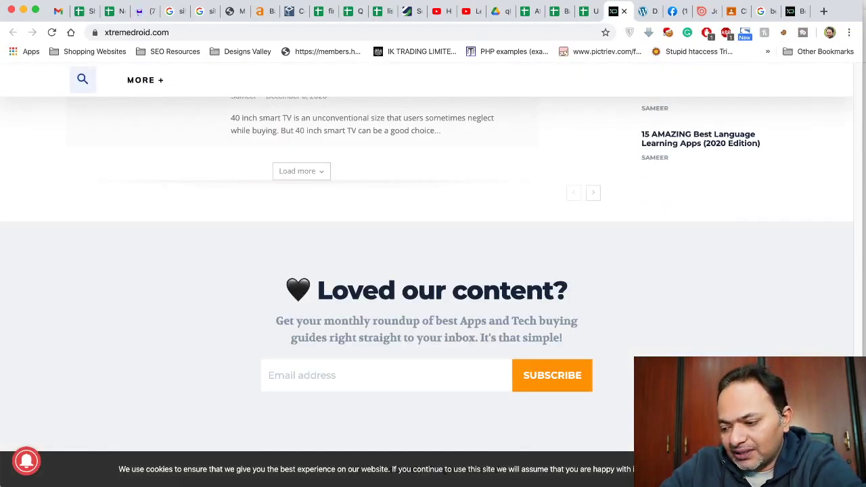
scroll(539, 277, up, 10)
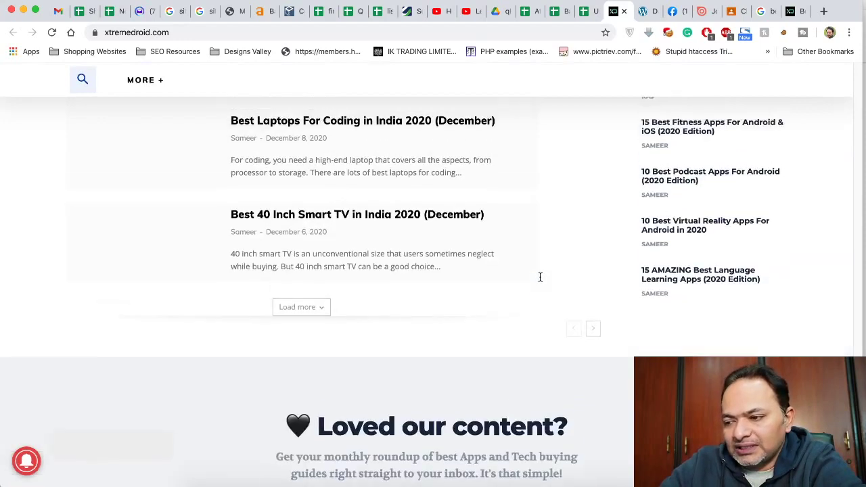
scroll(540, 281, up, 15)
mouse_move(128, 160)
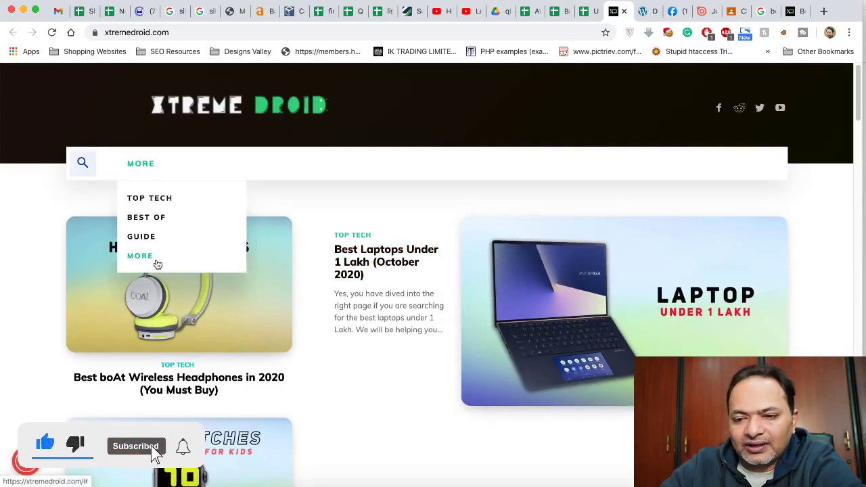
scroll(601, 283, down, 10)
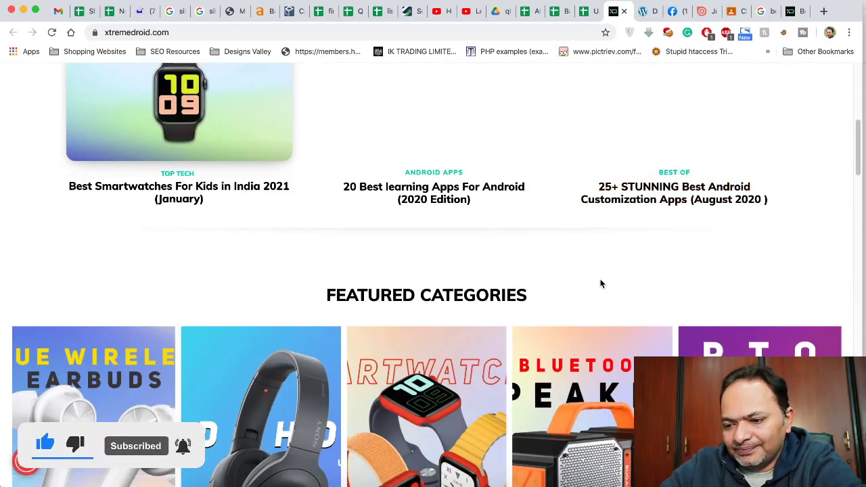
scroll(601, 283, down, 15)
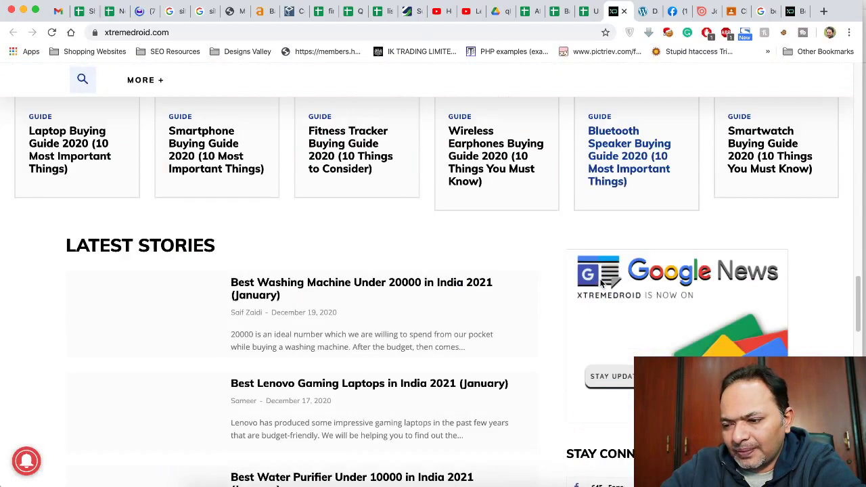
scroll(600, 283, down, 5)
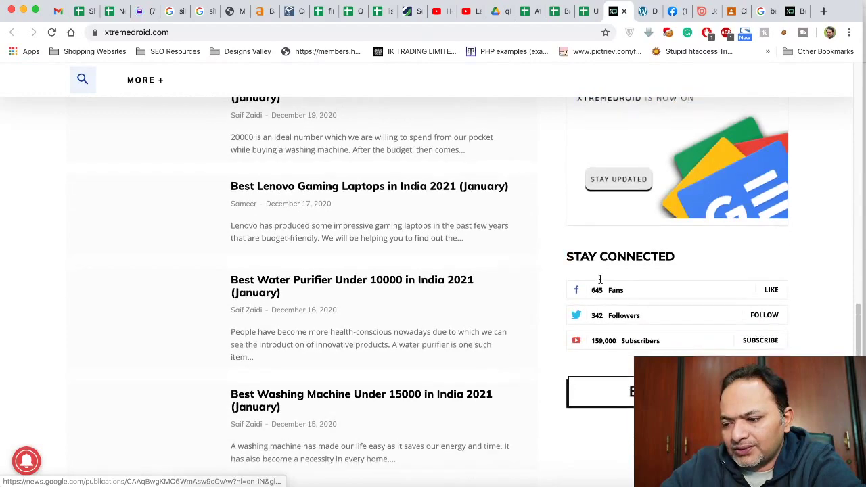
scroll(600, 280, down, 12)
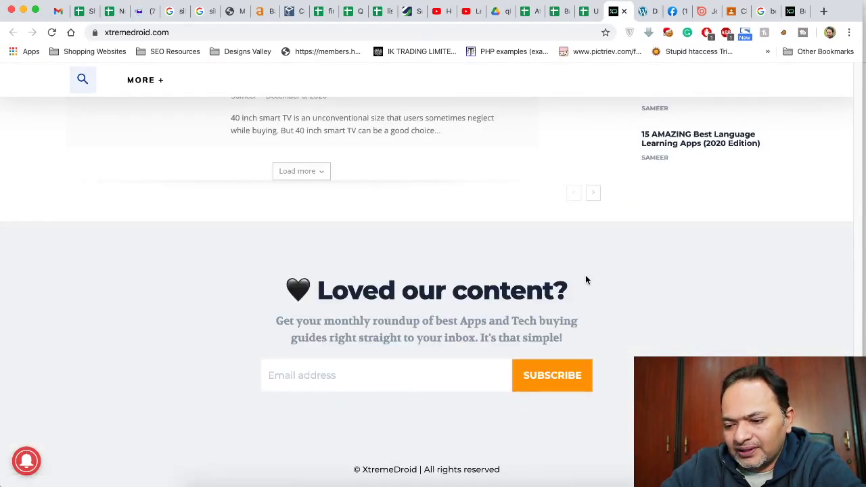
scroll(605, 291, up, 15)
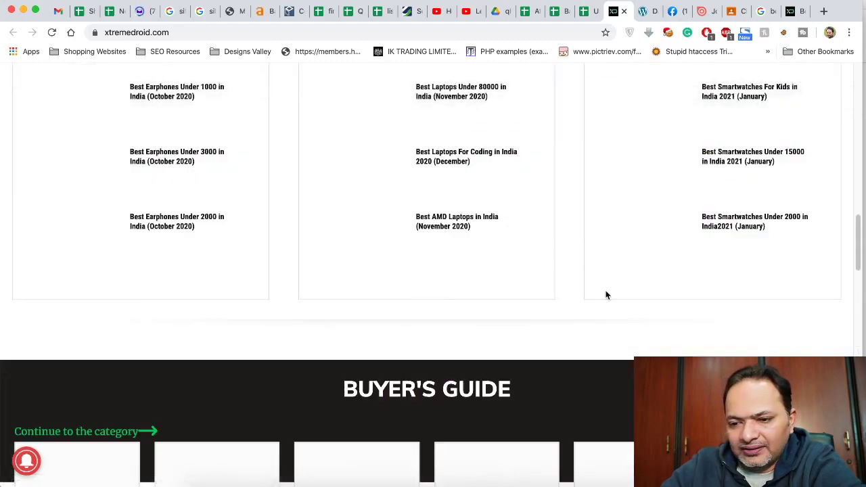
scroll(606, 295, up, 10)
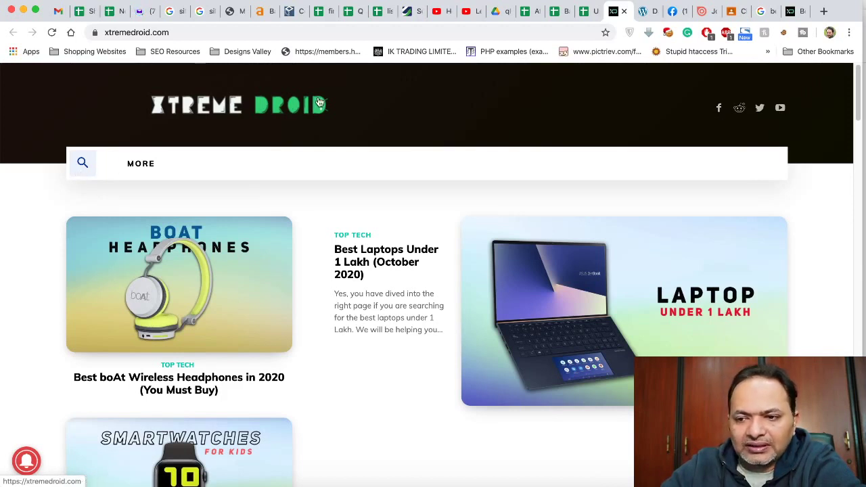
- Search Google for "contact us xtremedroid.com" and open the site's Contact Us page from the results
click(188, 33)
click(203, 32)
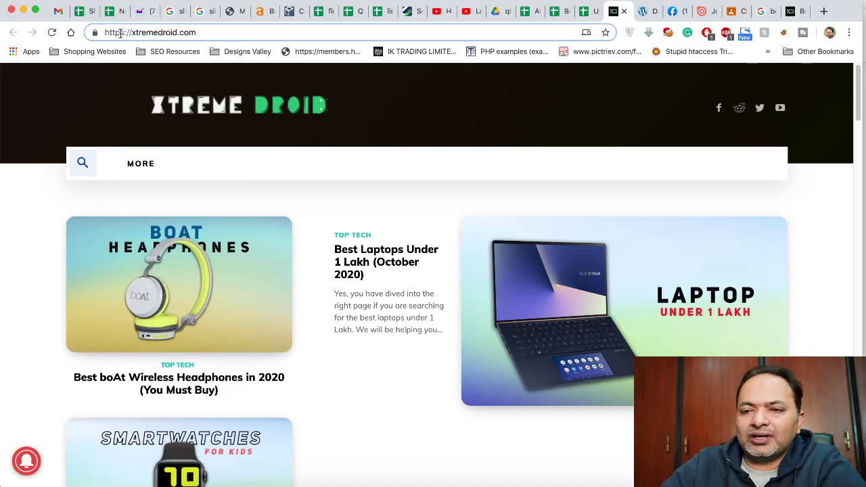
drag(131, 33, 95, 32)
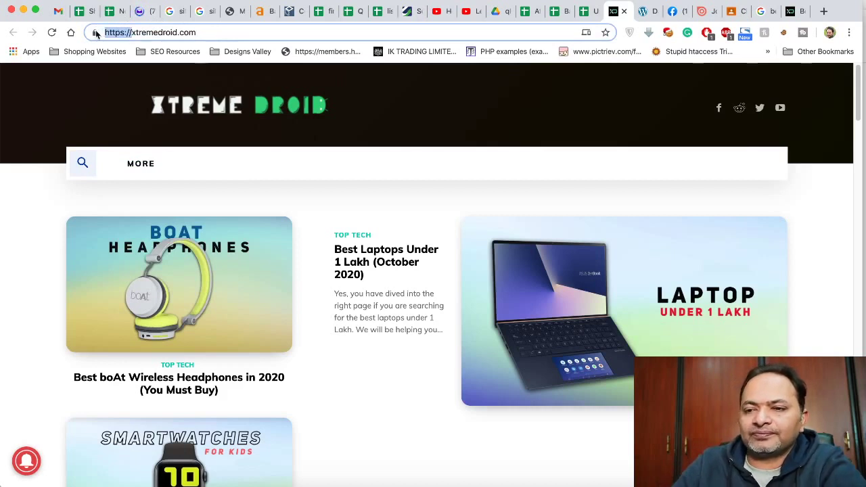
text(contact us)
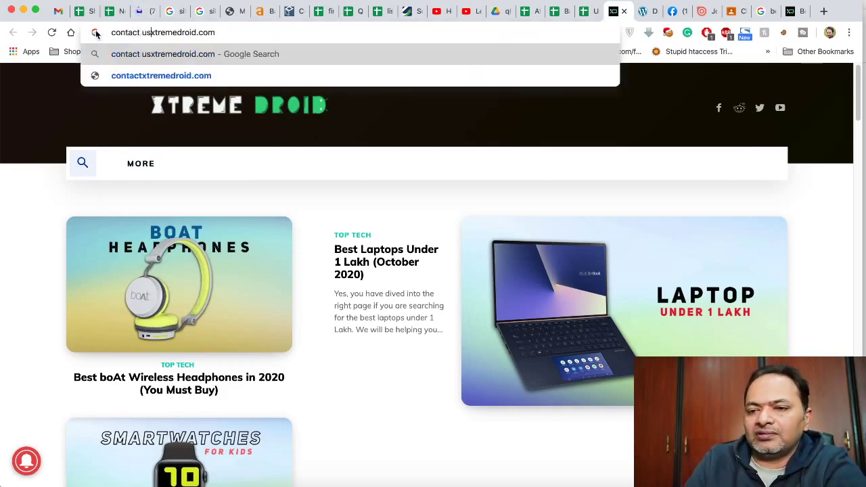
key(Return)
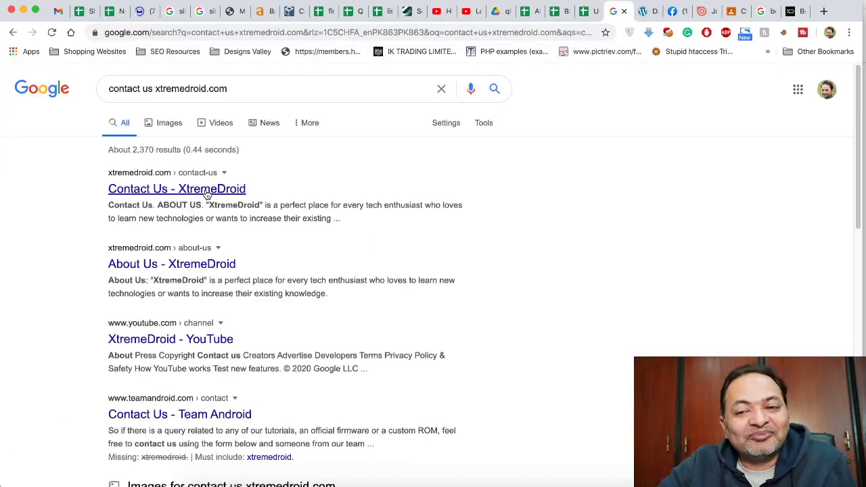
click(206, 192)
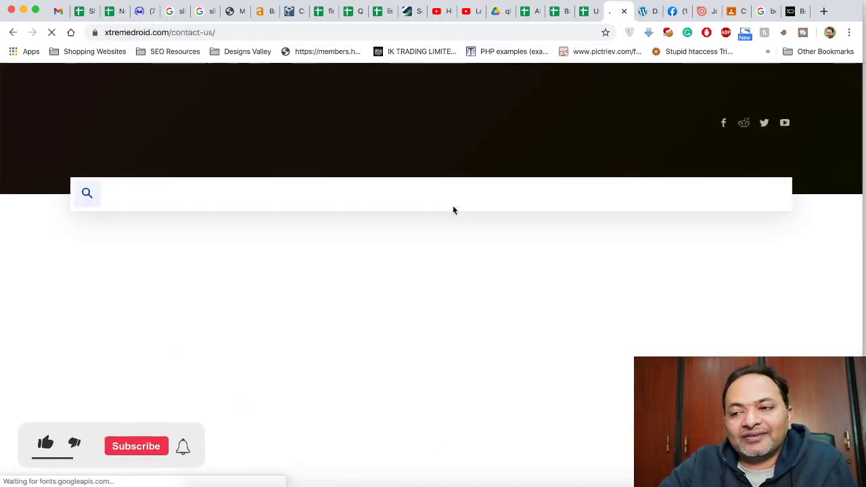
- Copy the contact email from XtremeDroid's Contact Us page and paste it into cell F2 under Contact Source
scroll(466, 229, down, 5)
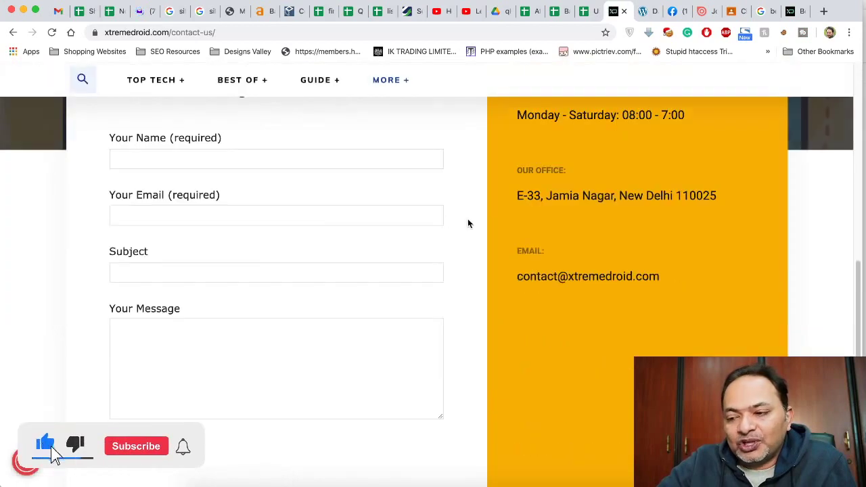
scroll(474, 228, up, 1)
triple_click(645, 293)
key(super+c)
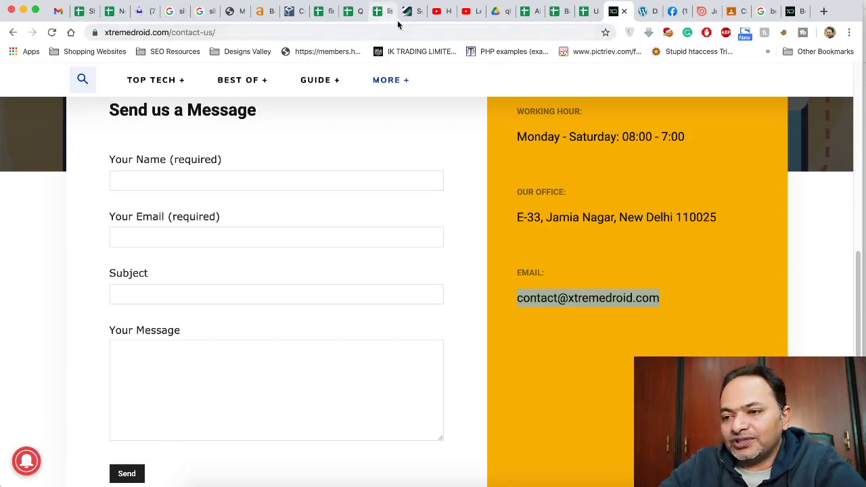
click(586, 11)
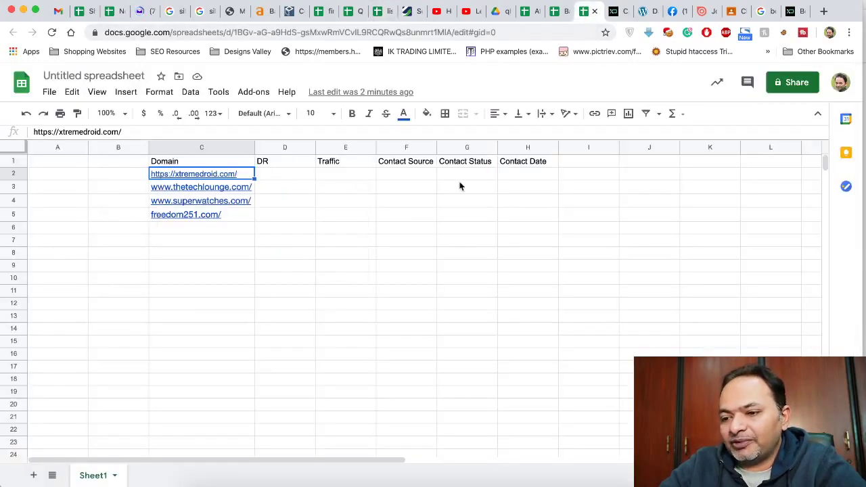
click(402, 174)
key(super+v)
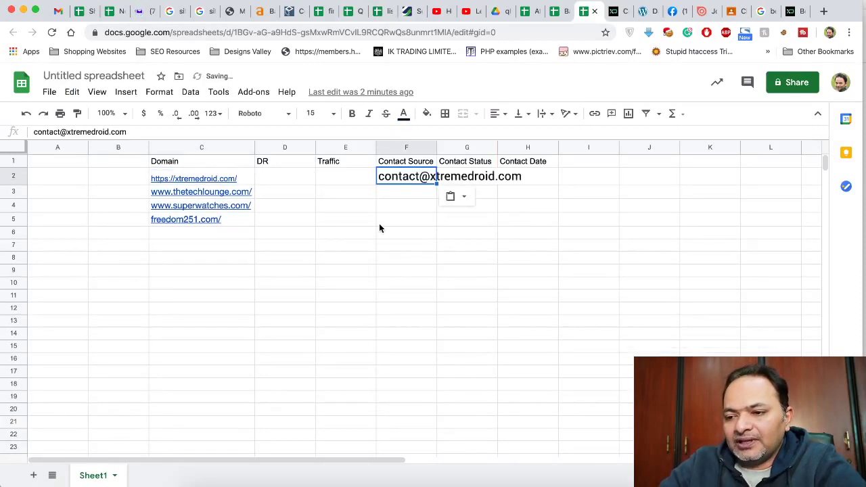
click(380, 225)
- Look up xtremedroid.com in the Ahrefs batch results and enter its traffic, 6705, in cell E2
click(304, 178)
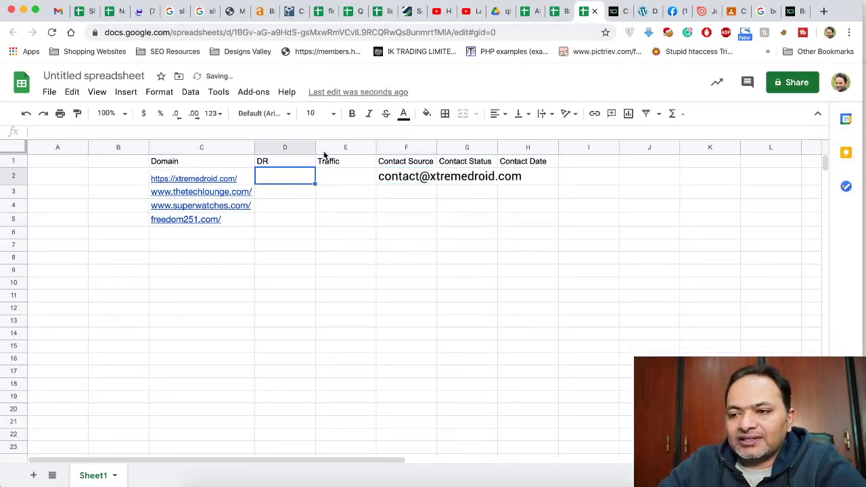
click(266, 19)
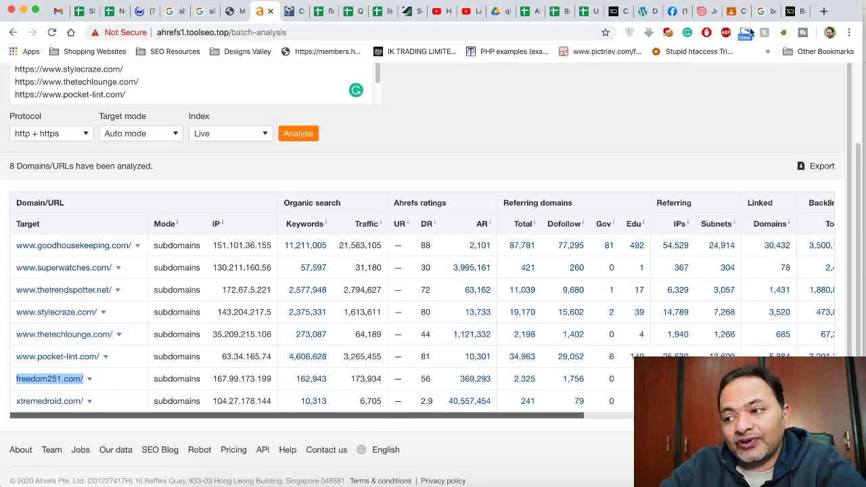
click(581, 19)
click(339, 178)
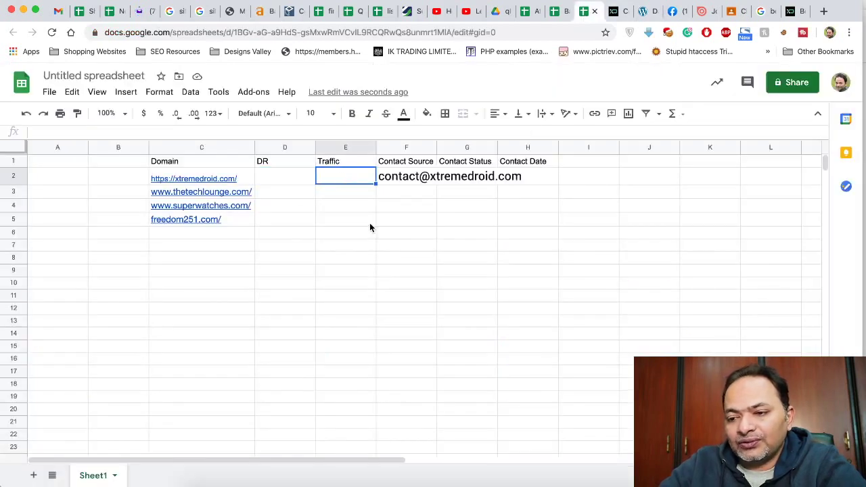
text(6705)
- Enter 2.7 as xtremedroid.com's DR in cell D2
click(284, 176)
text(2)
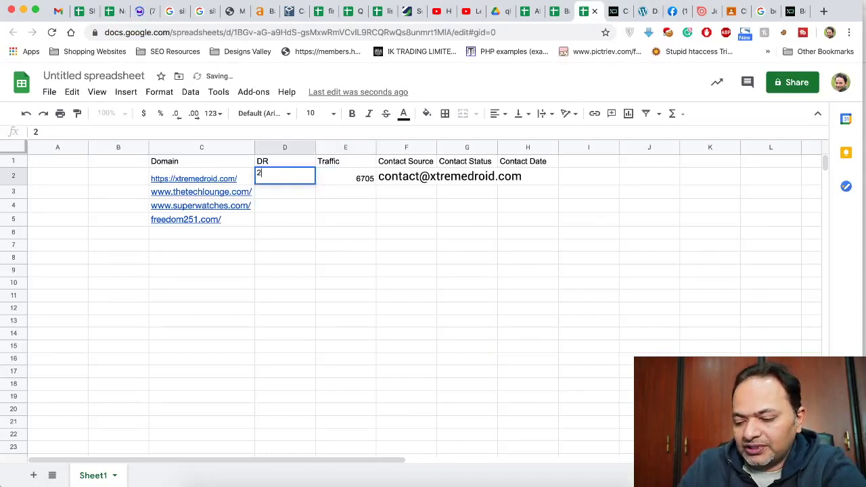
text(.7)
key(Return)
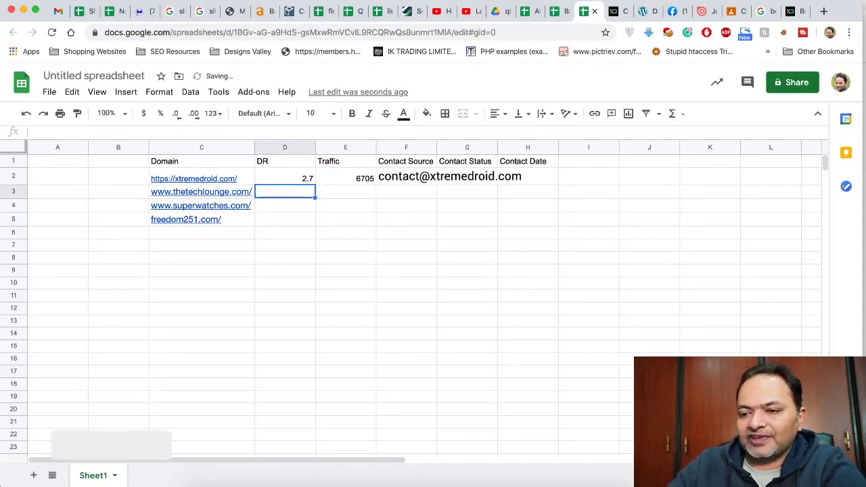
- Recheck xtremedroid.com's DR in the Ahrefs batch results and set cell D2 to 2.9
click(145, 11)
click(112, 11)
click(558, 11)
click(587, 11)
click(310, 272)
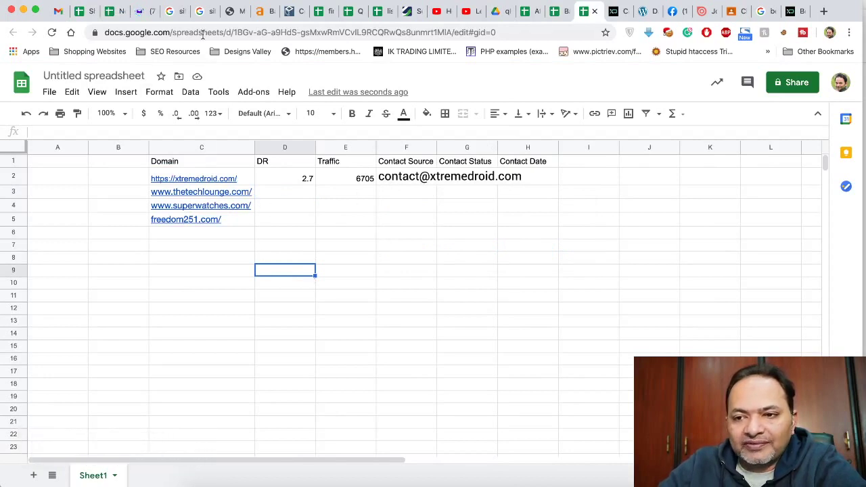
click(264, 11)
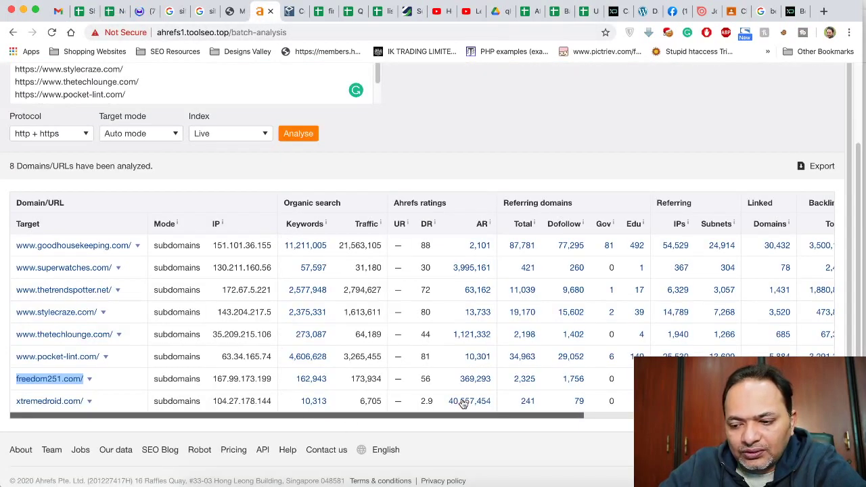
click(584, 11)
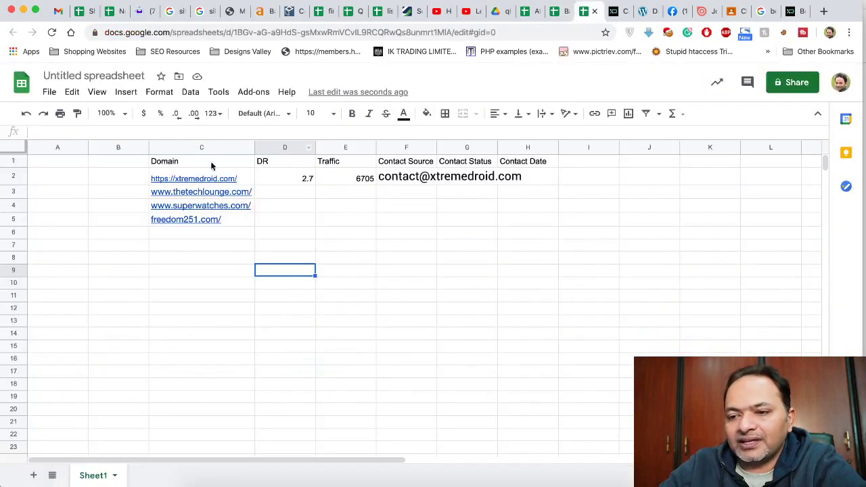
click(306, 178)
text(2)
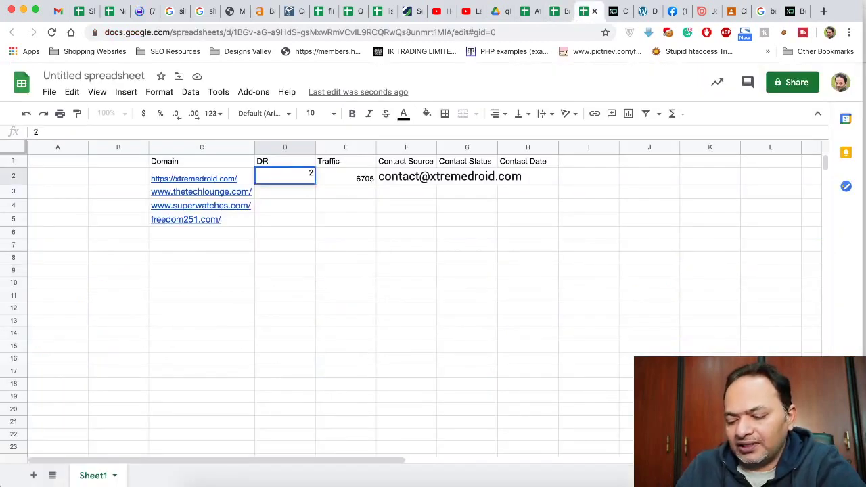
text(.9)
key(Return)
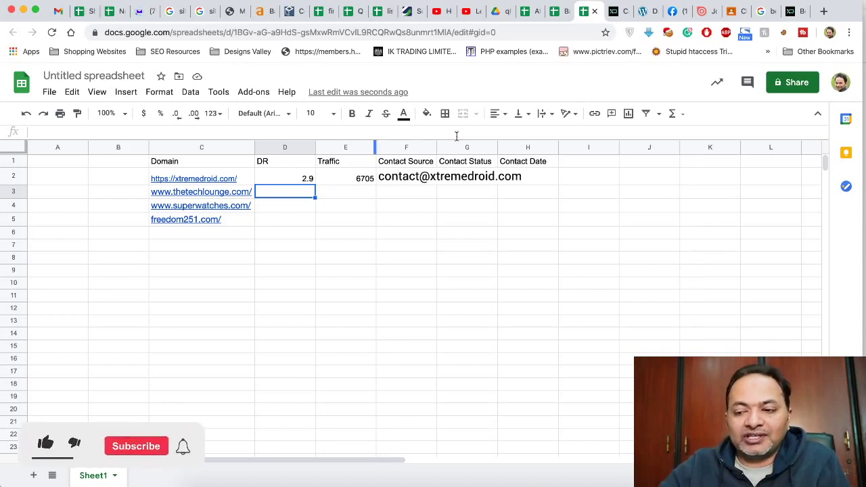
- Set the font size of the contact email in cell F2 to 10
click(405, 180)
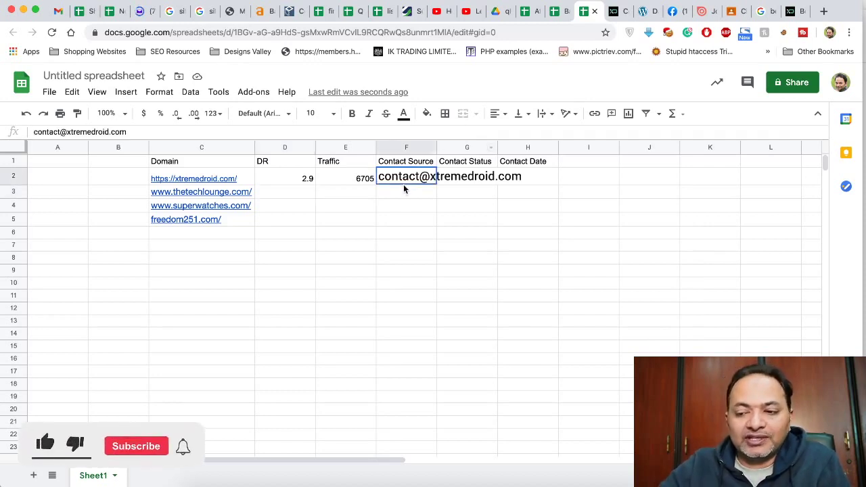
click(317, 113)
click(315, 212)
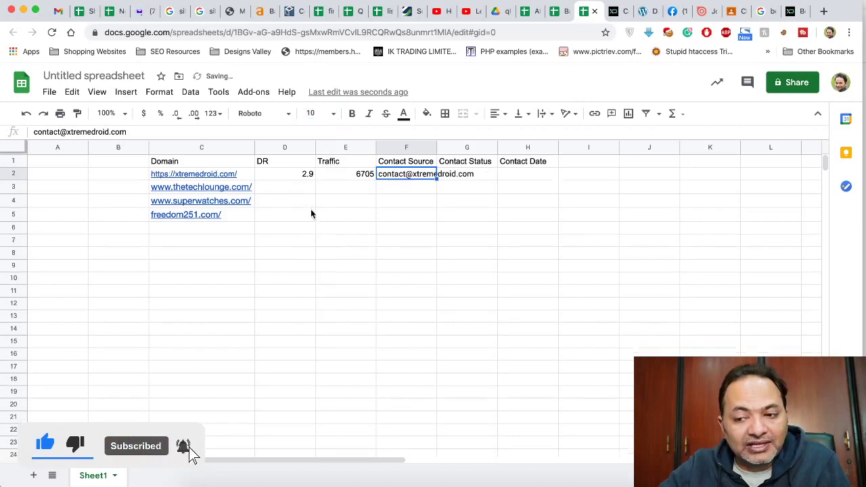
- Fit the width of column F to the contact email and select the Contact Status cell G2
click(435, 200)
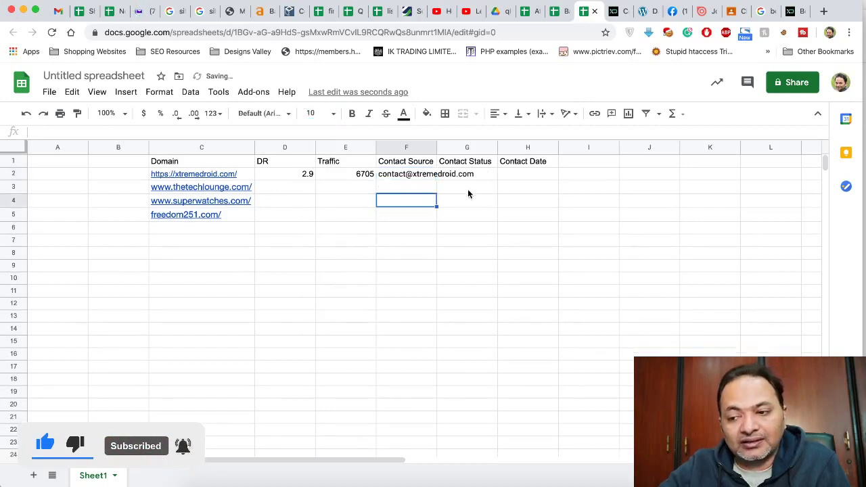
click(438, 148)
double_click(436, 146)
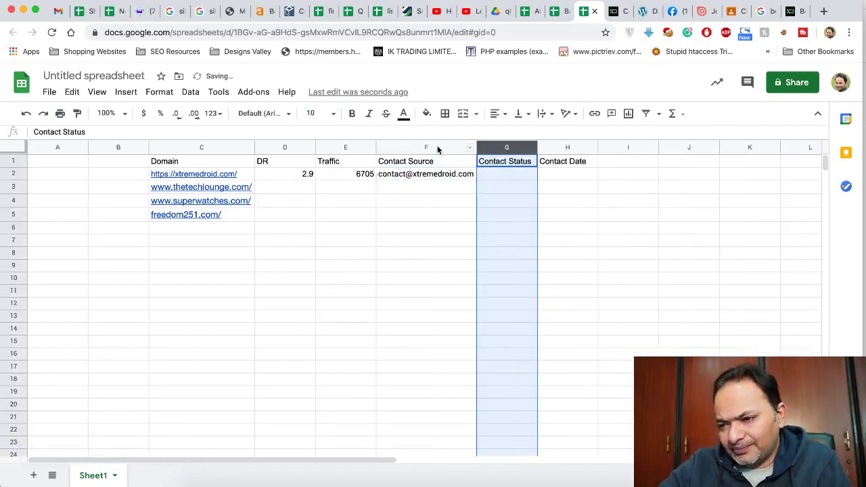
click(488, 211)
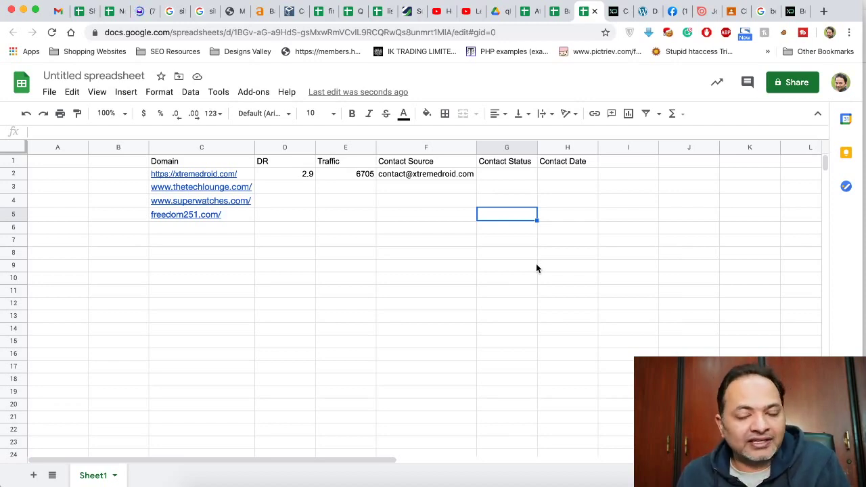
click(509, 175)
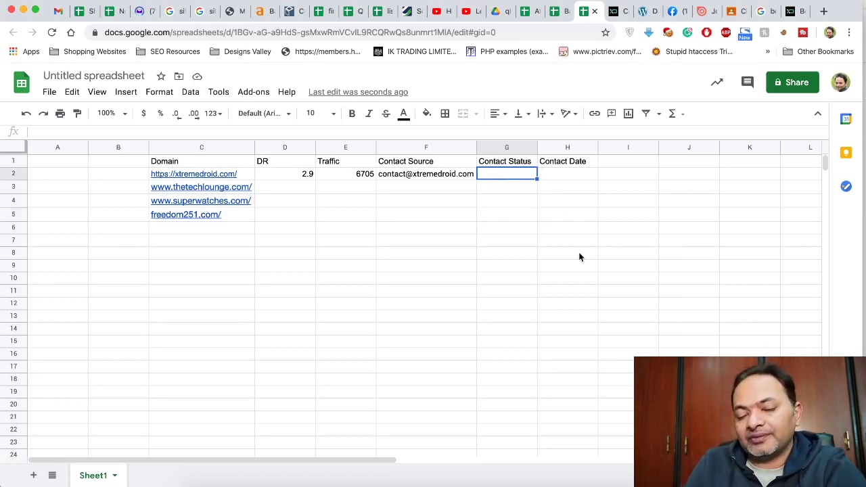
- Copy xtremedroid.com's contact email from cell F2 and address a new Yahoo Mail message to it
click(441, 174)
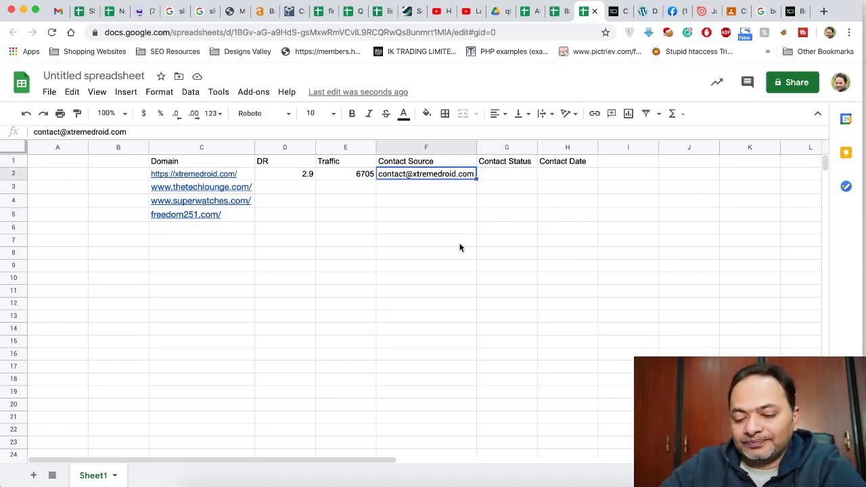
click(138, 12)
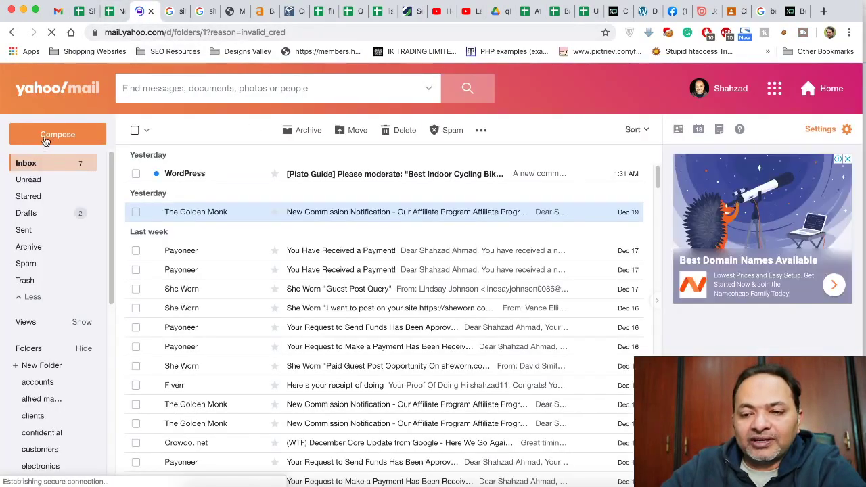
click(44, 136)
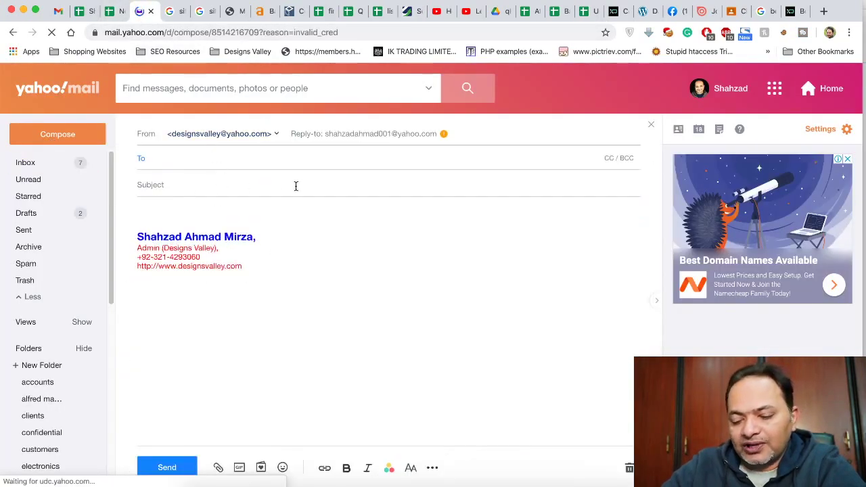
key(super+v)
click(170, 211)
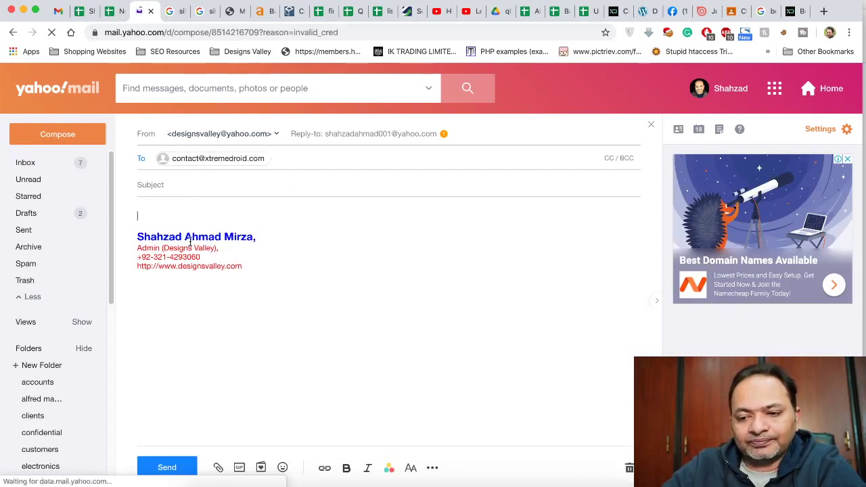
click(186, 184)
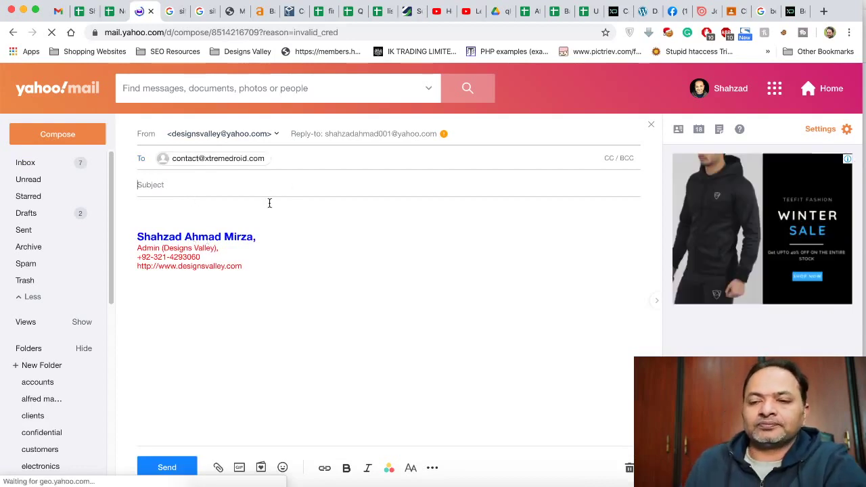
text(A big t)
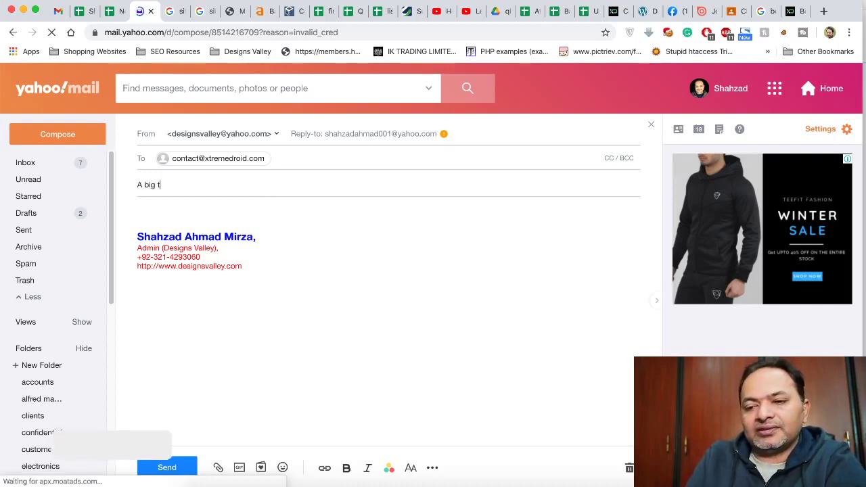
text(hanks to)
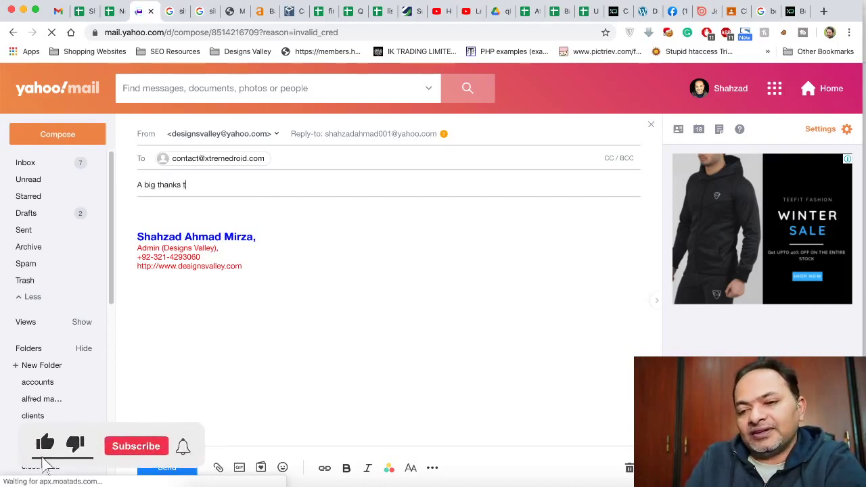
key(BackSpace)
key(BackSpace)
text(to you for your)
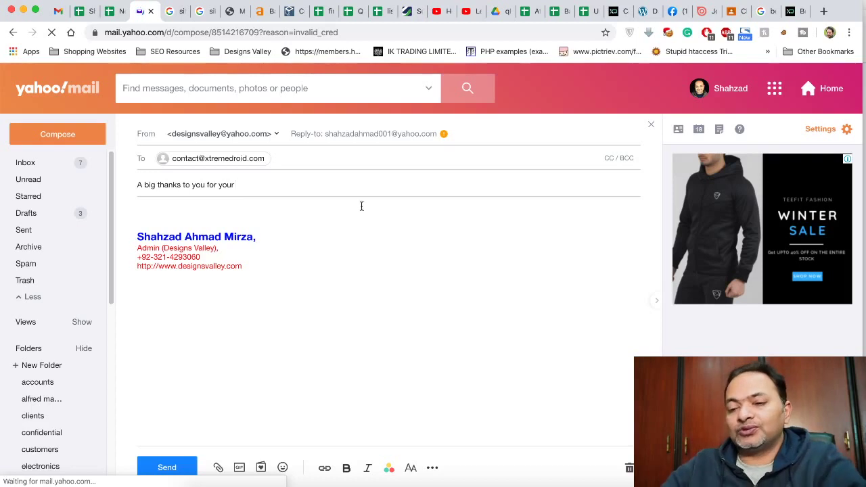
- Replace the email's subject with "My affiliate website vs. Yours (I analyzed both)"
double_click(212, 184)
click(212, 184)
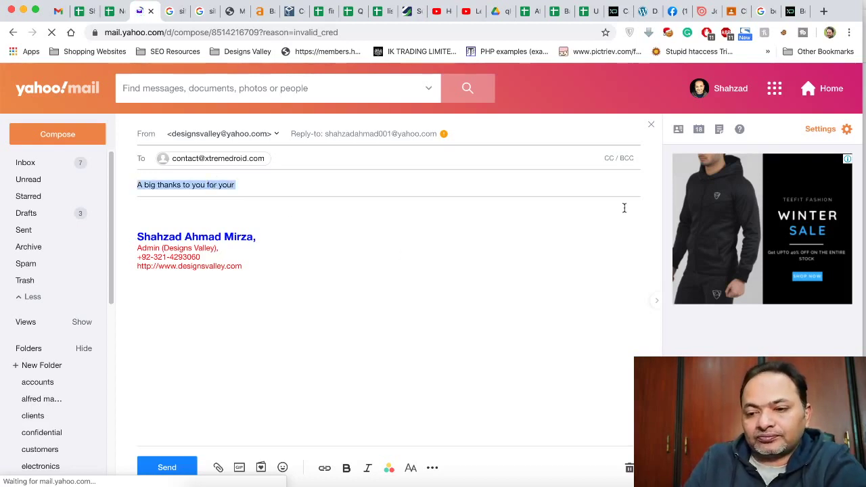
text(My affiliate website vs. Yours)
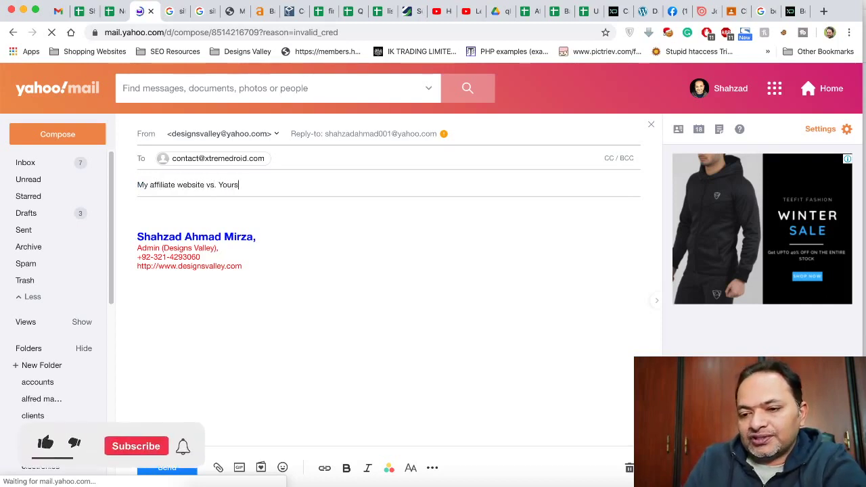
text( ()
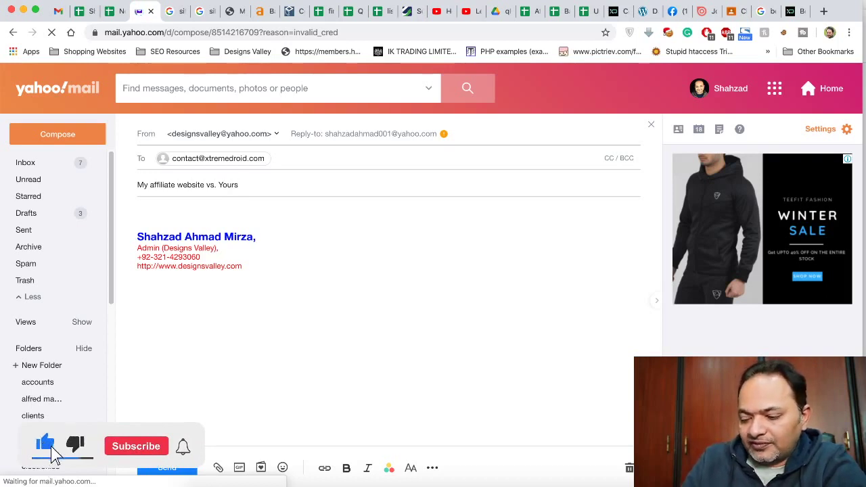
text(I )
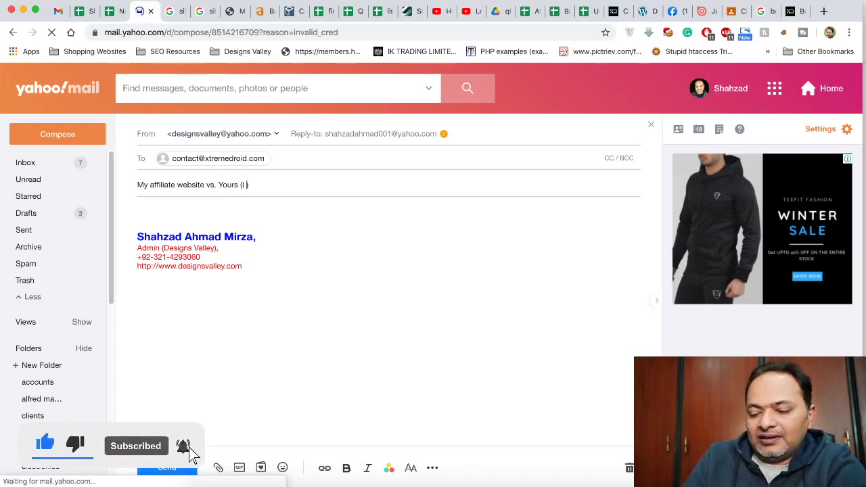
text(analyzed)
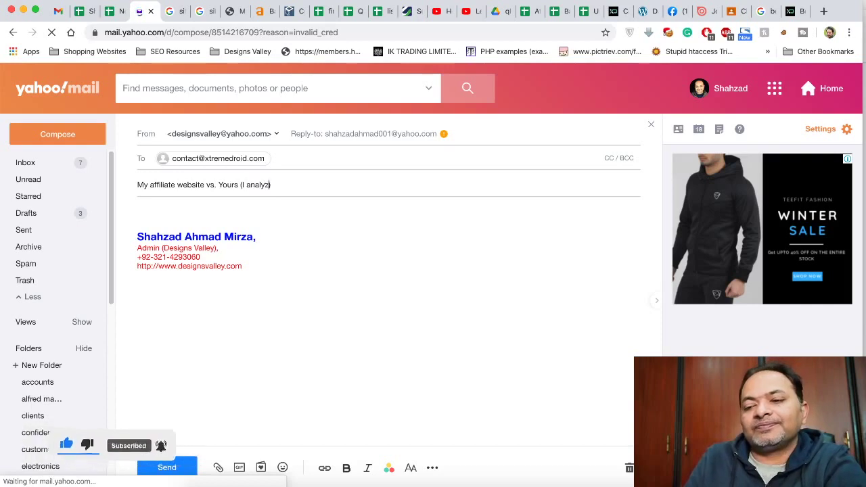
text( both)
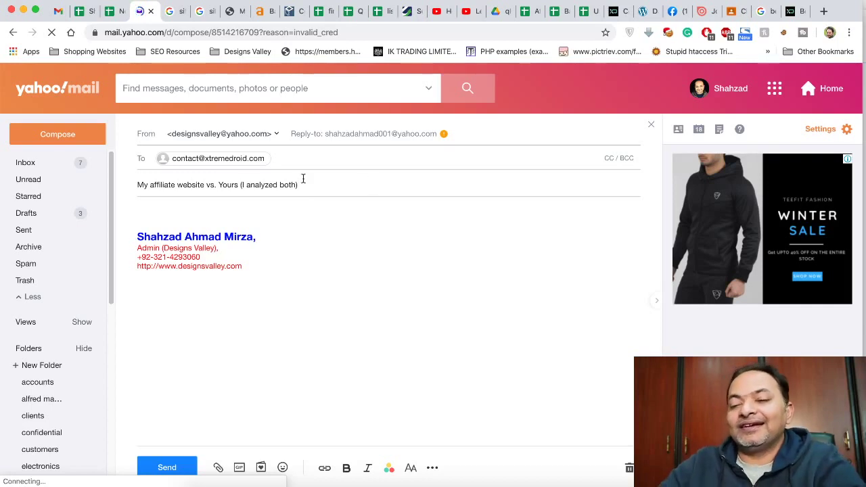
- Write "Hey," and the line "First of all a big thanks for you as you have published a very informative content on your website" in the body
text(Hey,)
key(Return)
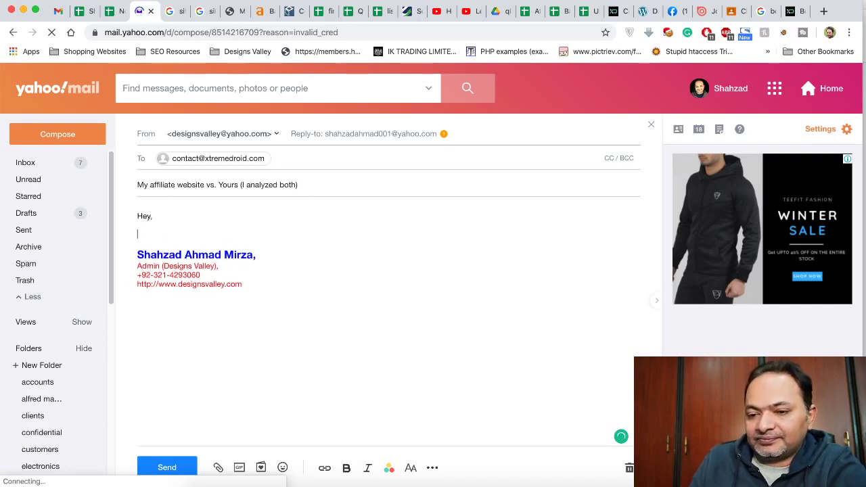
key(Return)
text(First of all a big th)
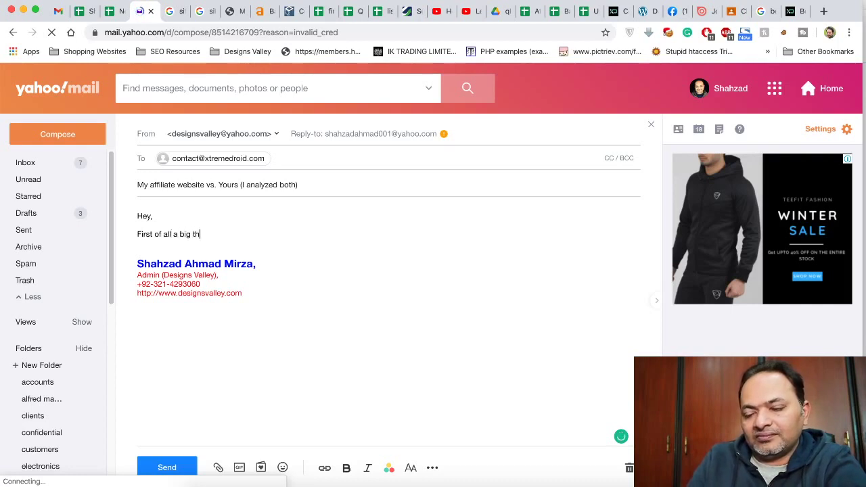
text(anks for you to)
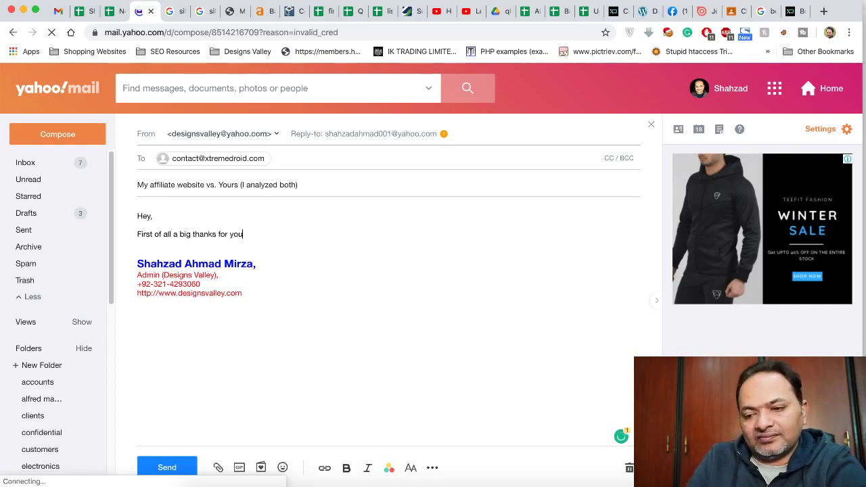
key(BackSpace)
key(BackSpace)
key(BackSpace)
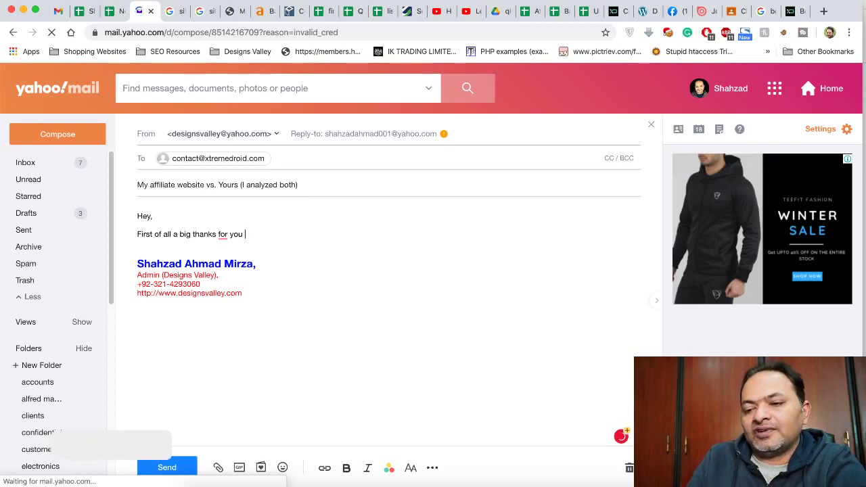
text(as you h)
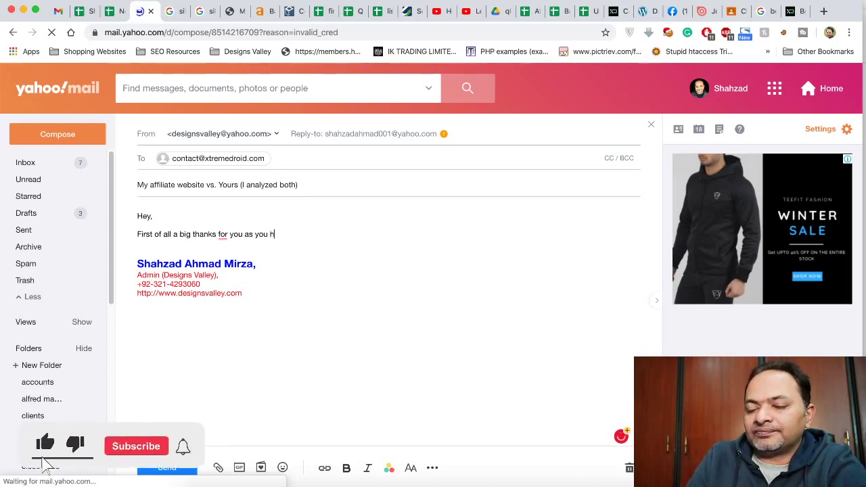
text(ave published a)
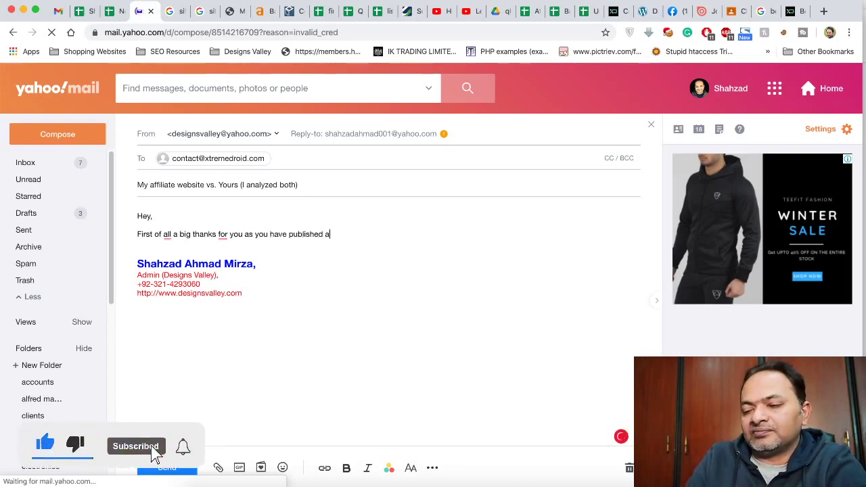
text( very informa)
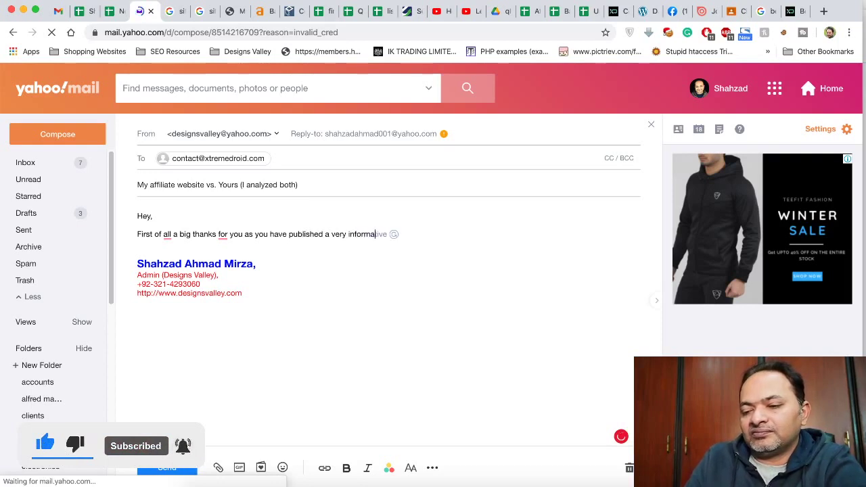
text(tive content o)
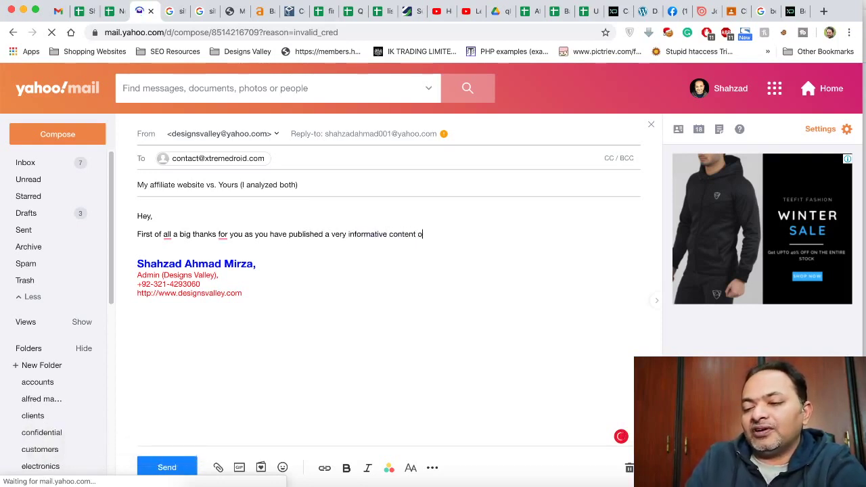
text(n your website)
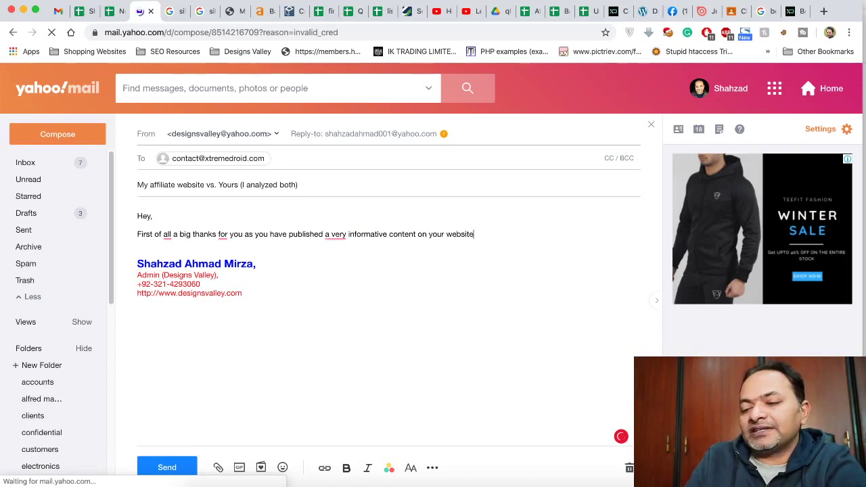
click(587, 15)
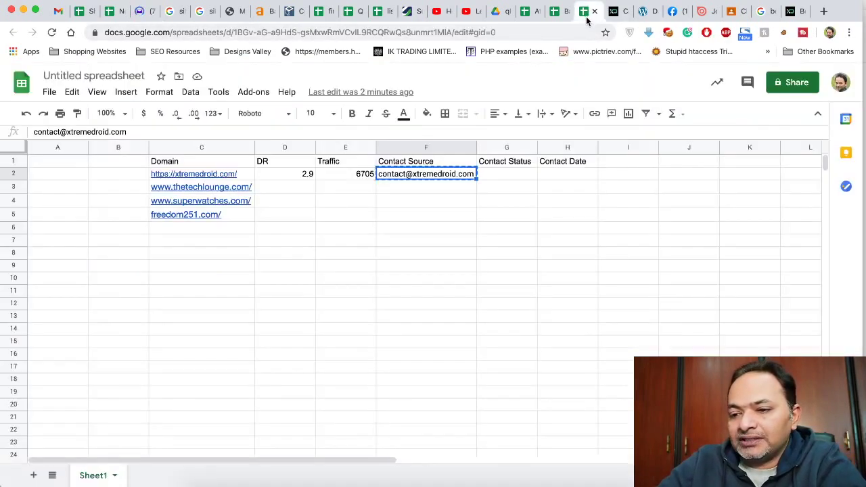
click(239, 174)
key(ctrl+c)
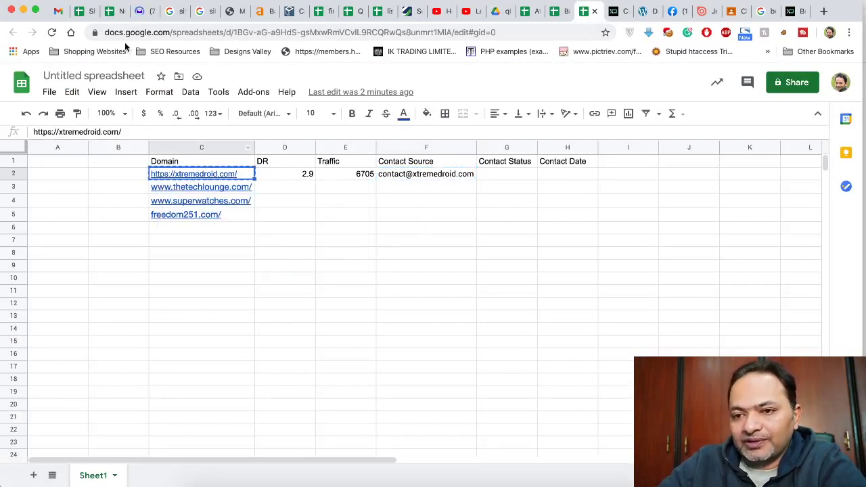
click(139, 12)
text(())
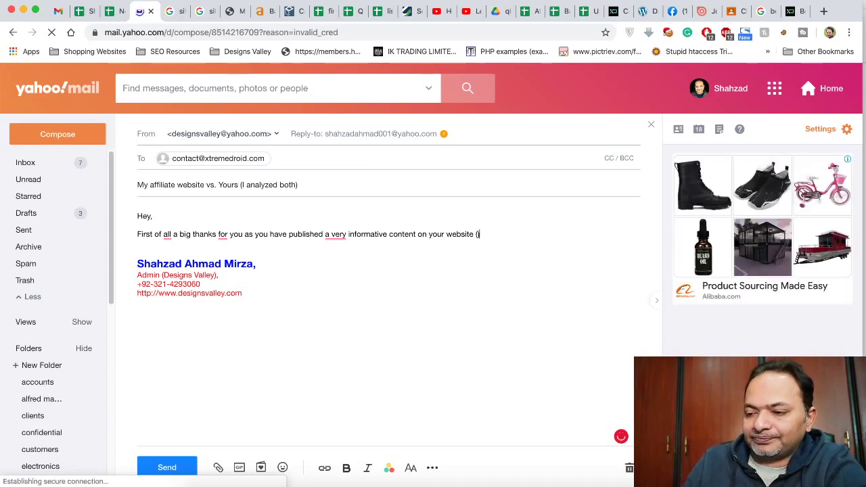
key(Left)
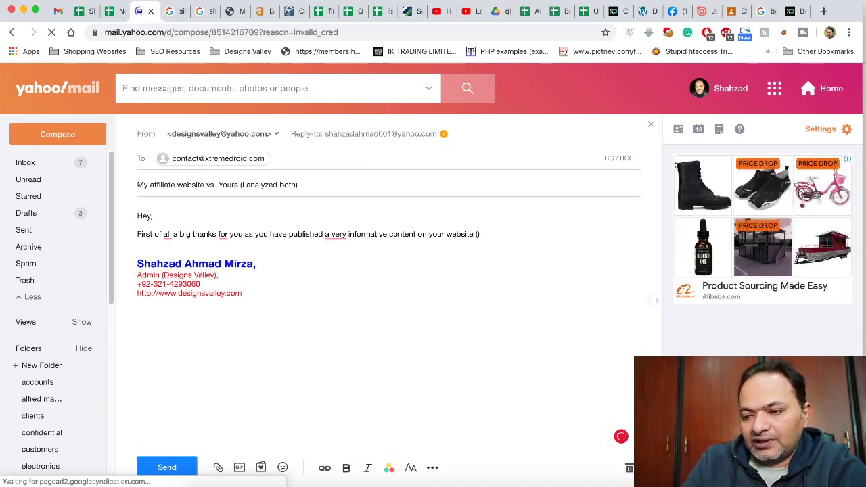
key(super+v)
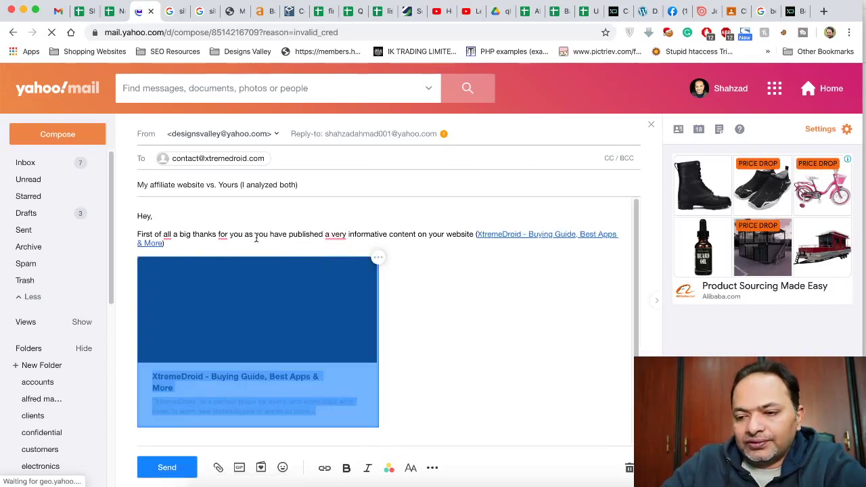
click(379, 259)
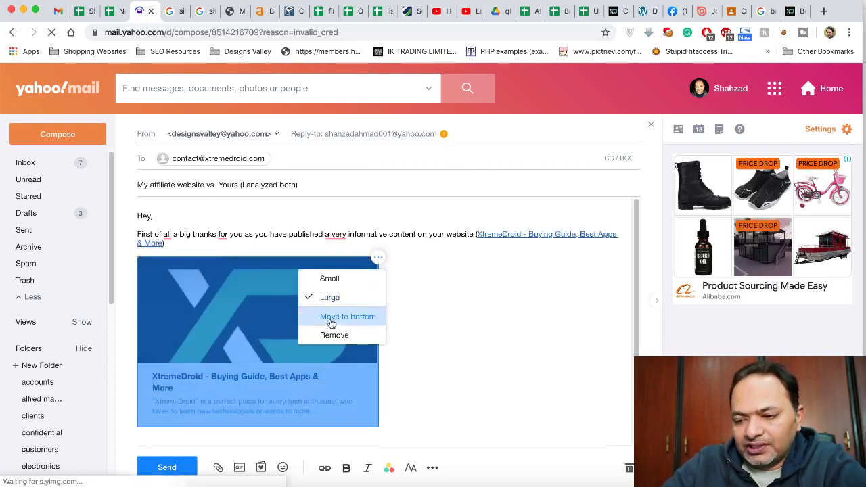
click(335, 336)
- Accept the Grammarly corrections: drop "a" before "very", change "for" to "to", and add a comma after "First of all"
mouse_move(331, 236)
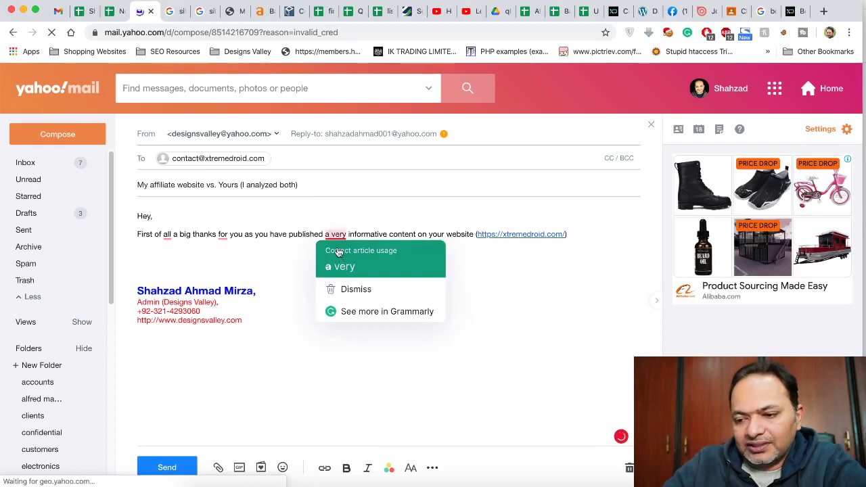
click(342, 264)
mouse_move(228, 240)
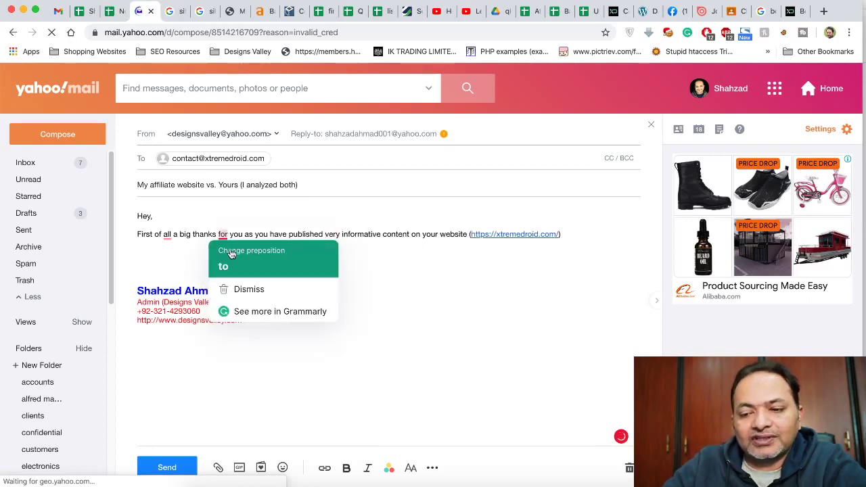
click(227, 265)
mouse_move(166, 235)
click(170, 265)
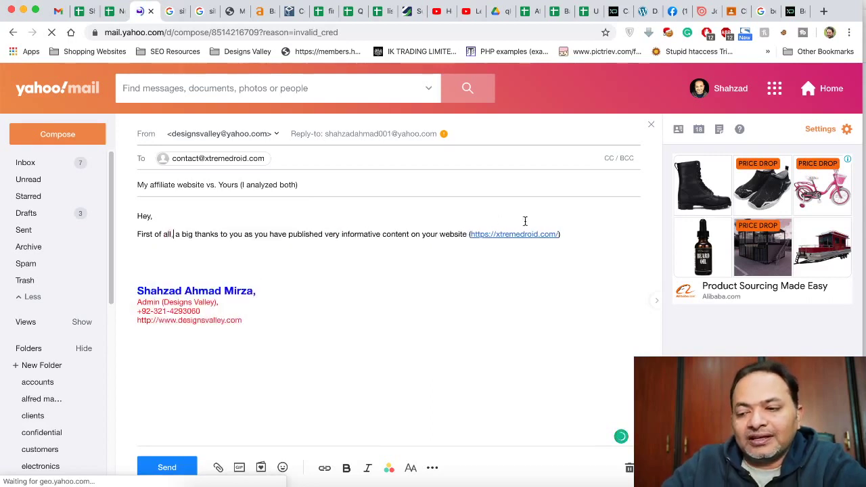
- After the link, add "I analyzed your website with mine and found that you have less traffic and less domain rating."
text(. )
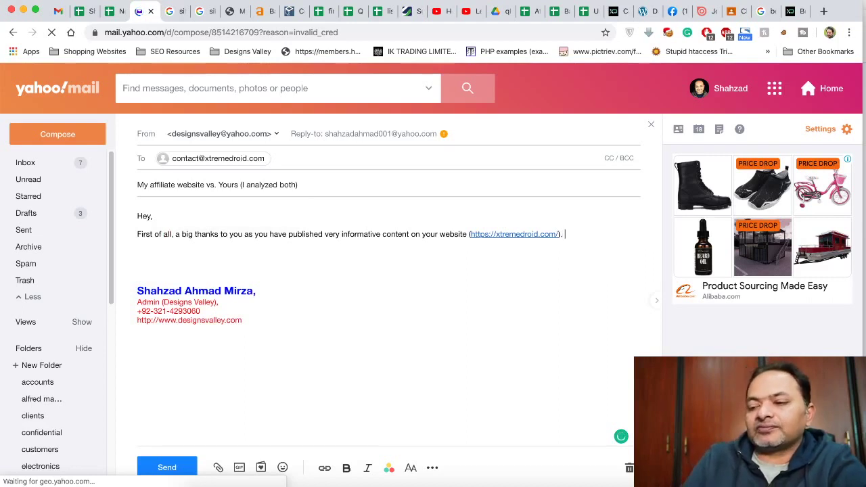
text(I analyzed)
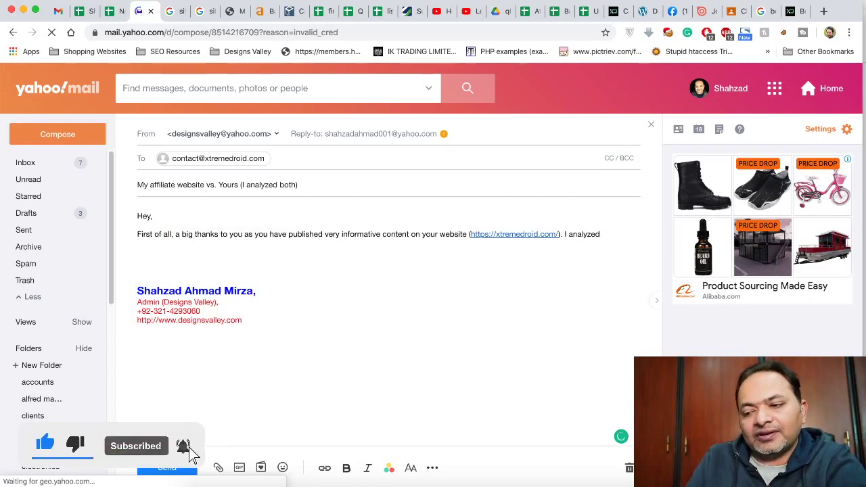
text( your website )
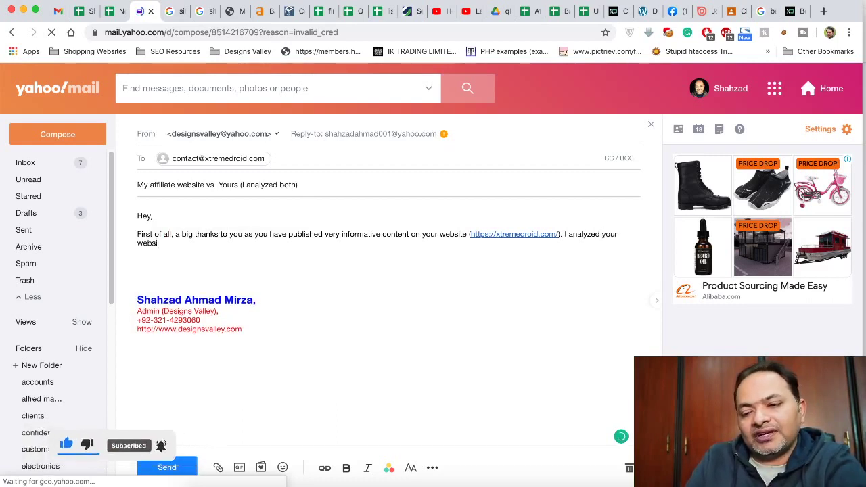
text(with mine and found that you have)
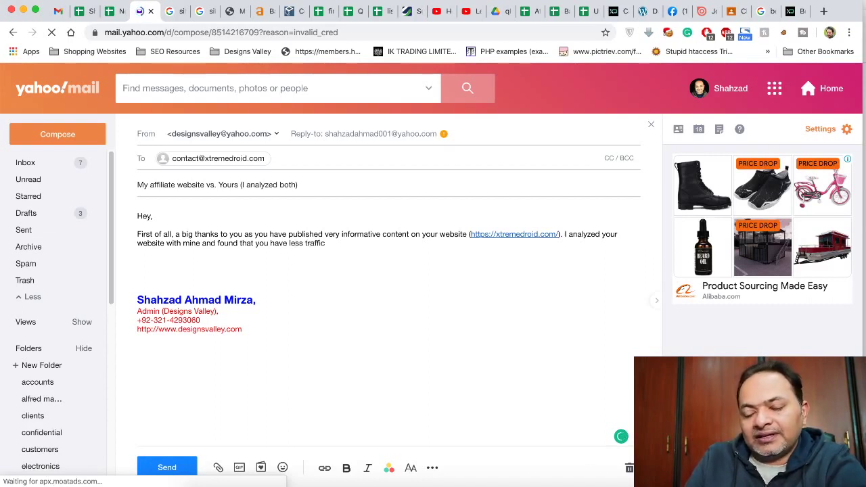
text(less traffic and less domain rating)
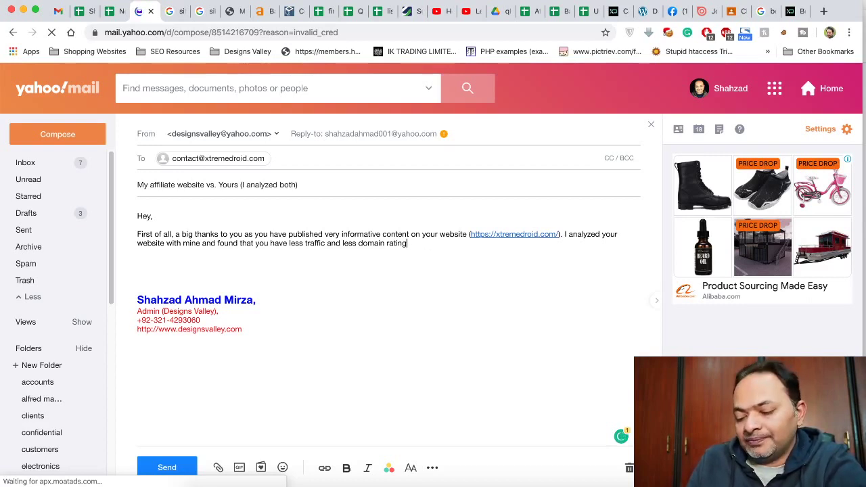
text(.)
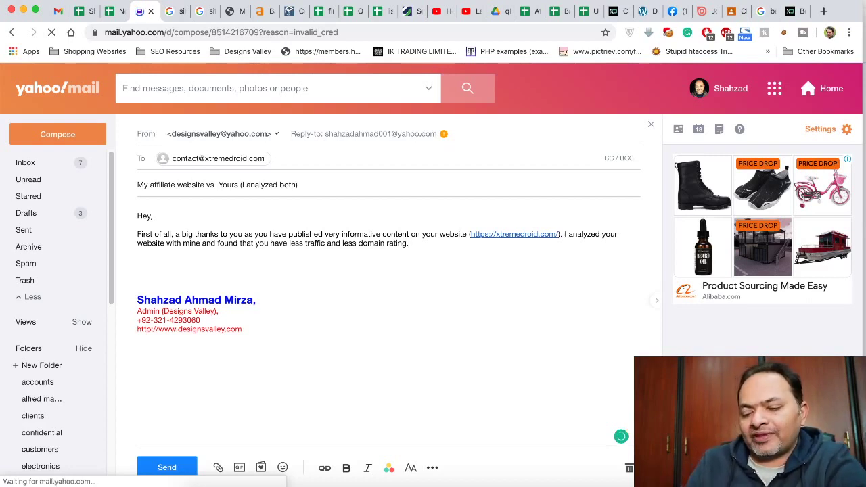
- Continue the paragraph with "But your website looks like it has a lot of potential."
text( But you)
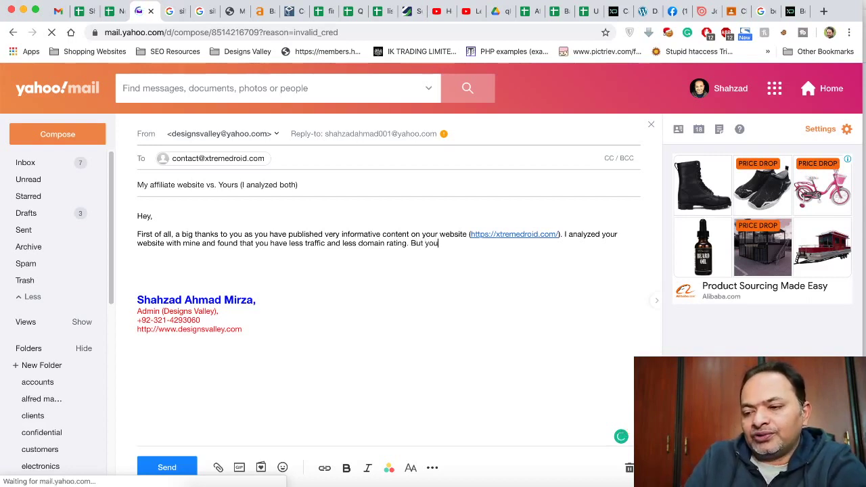
text(r website looks li)
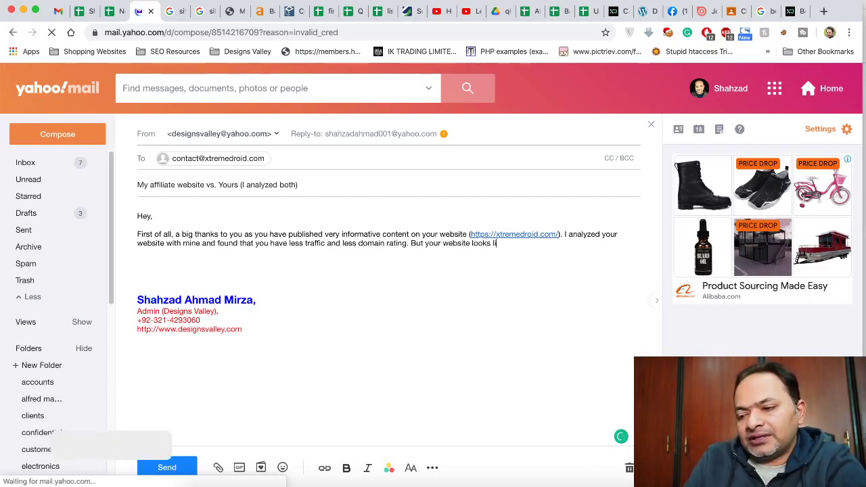
text(ke it has a )
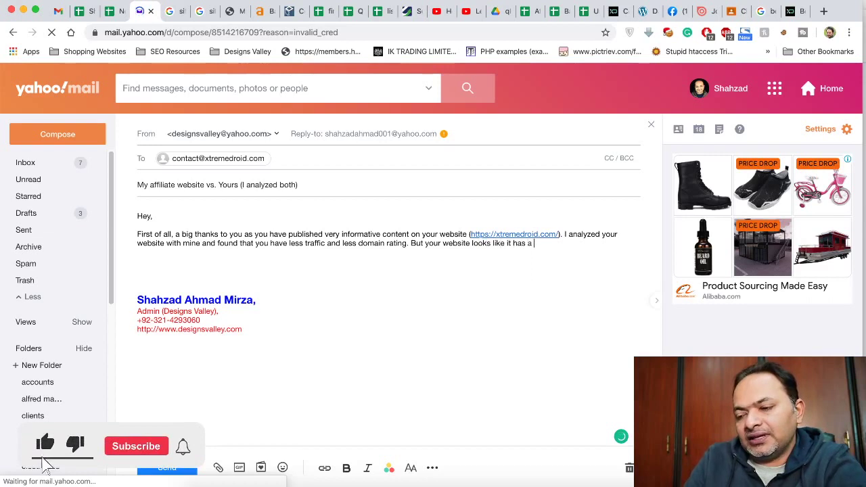
text(lot of poten)
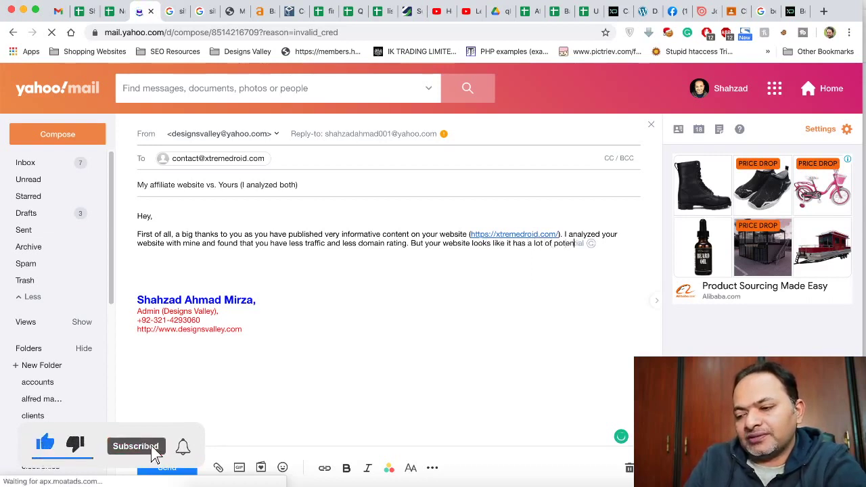
text(tial.)
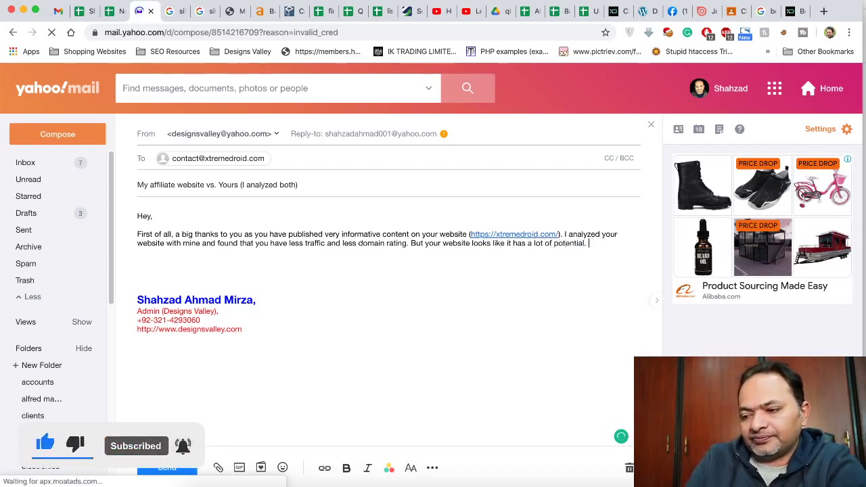
- Begin the next sentence with "Why don't you" and accept the Grammarly correction of "potential" to "potentials"
text( Why don't you)
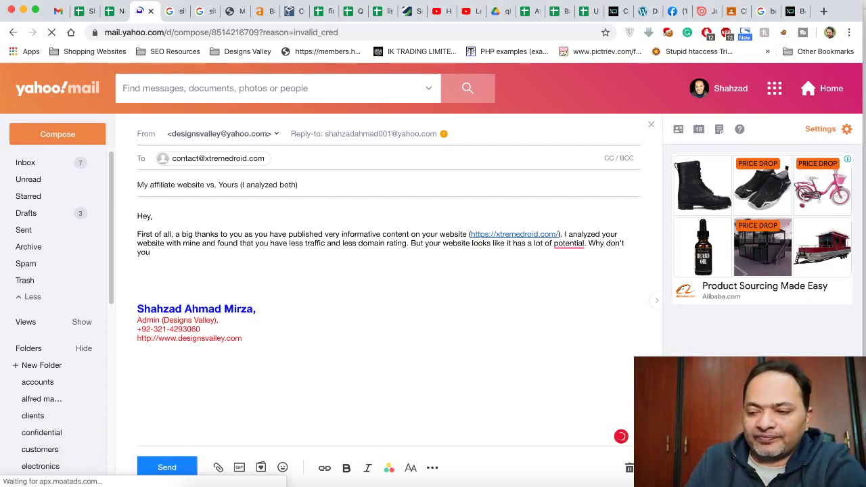
mouse_move(569, 245)
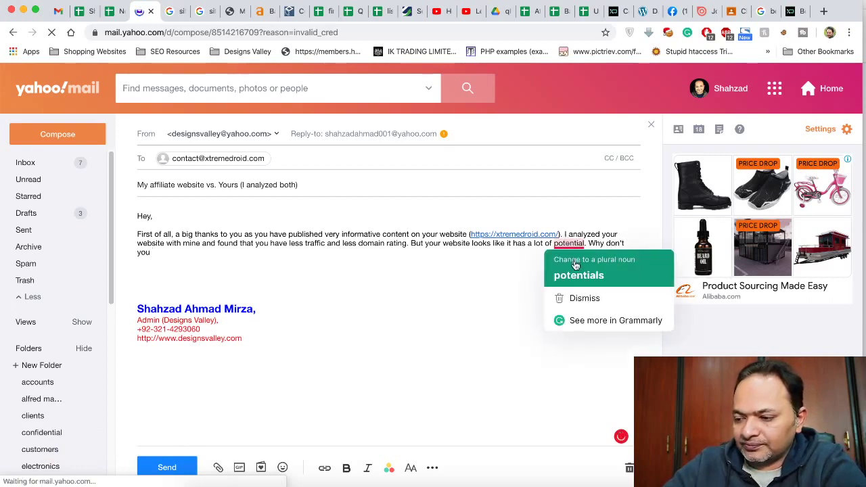
click(577, 270)
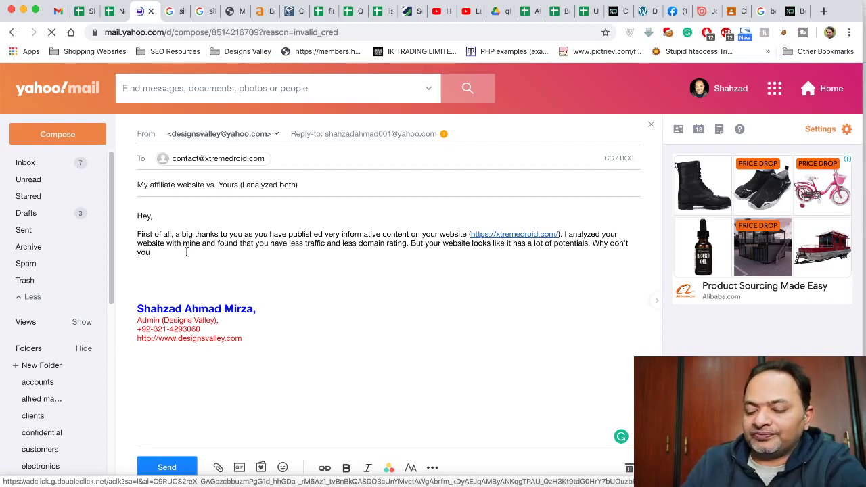
- Complete the question with "rank your website for more keywords and earn more money" and accept Grammarly's question mark at its end
text(rank your )
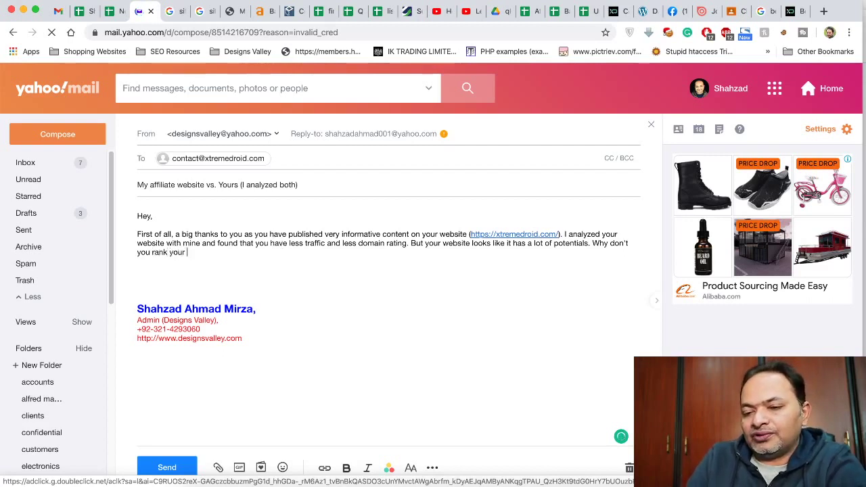
text(website for more )
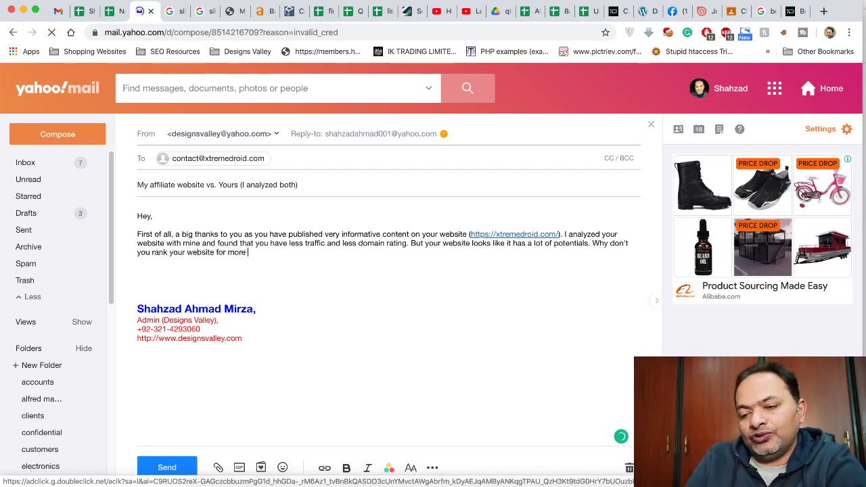
text(keywords and ear)
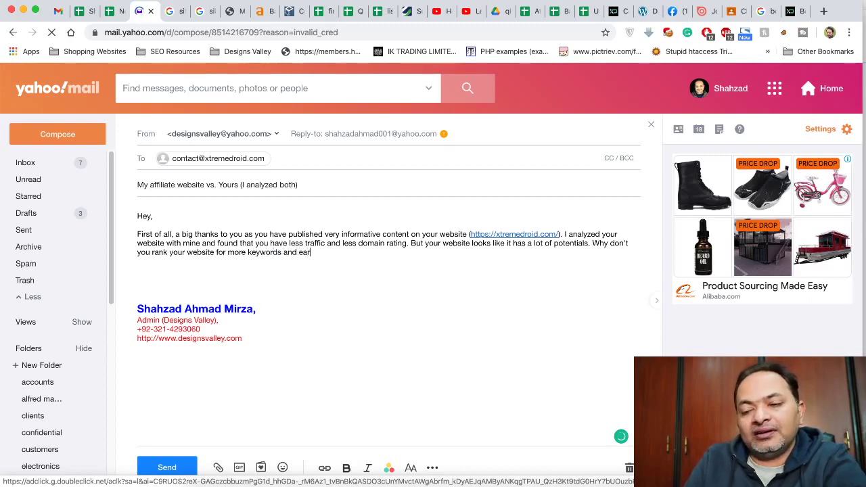
text(n more mo)
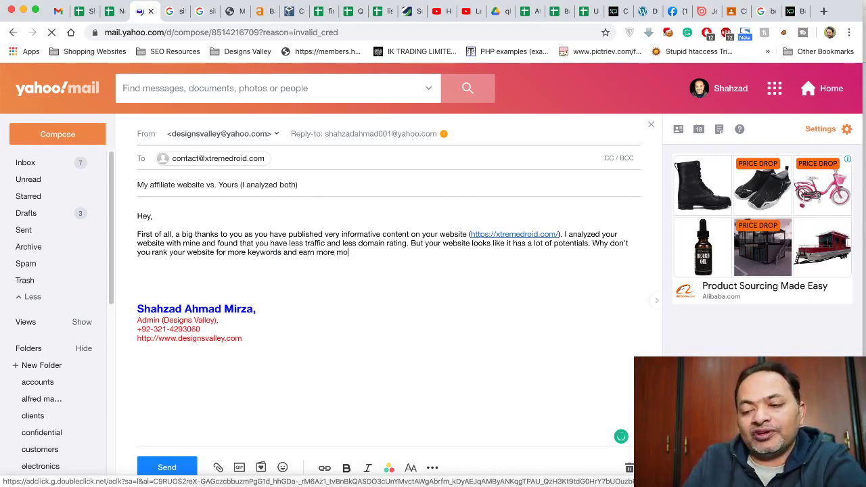
text(ney.)
key(Return)
key(Return)
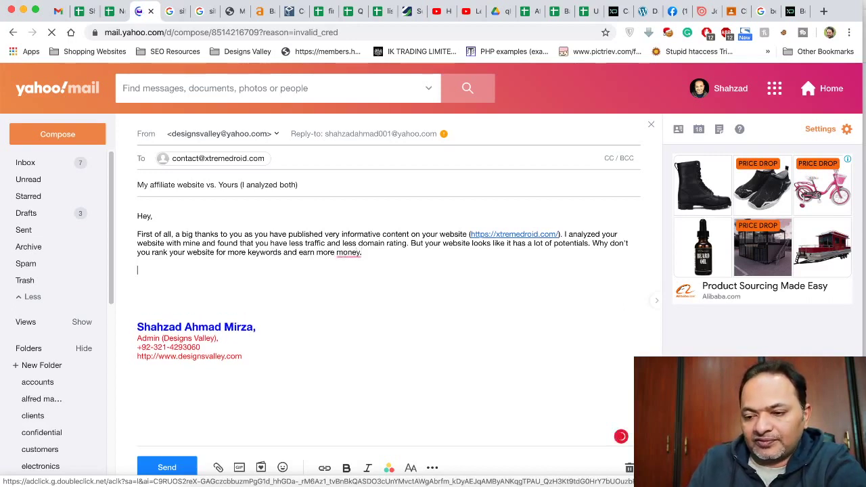
click(350, 269)
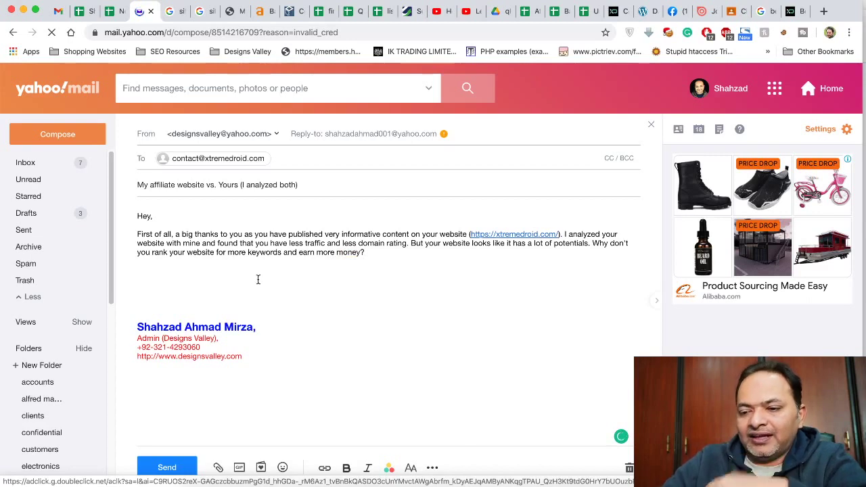
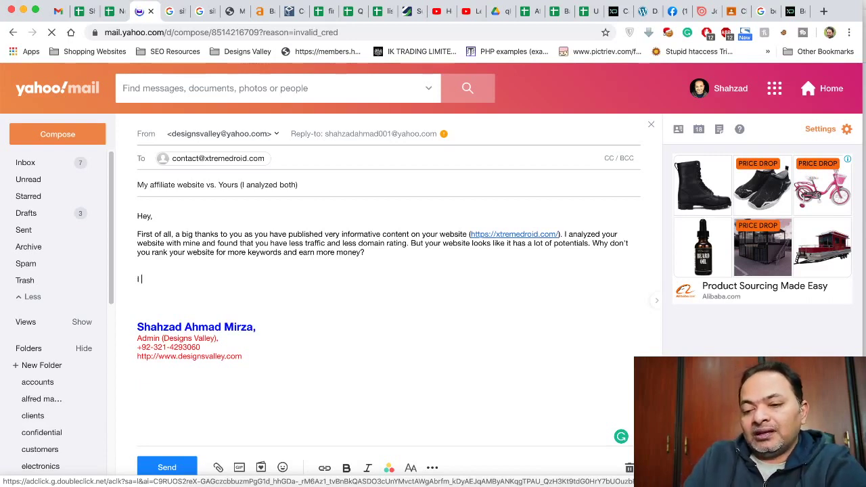
- Start a new paragraph with "I am a full time affiliate marketer and for my own websites, I outreached"
text(am a)
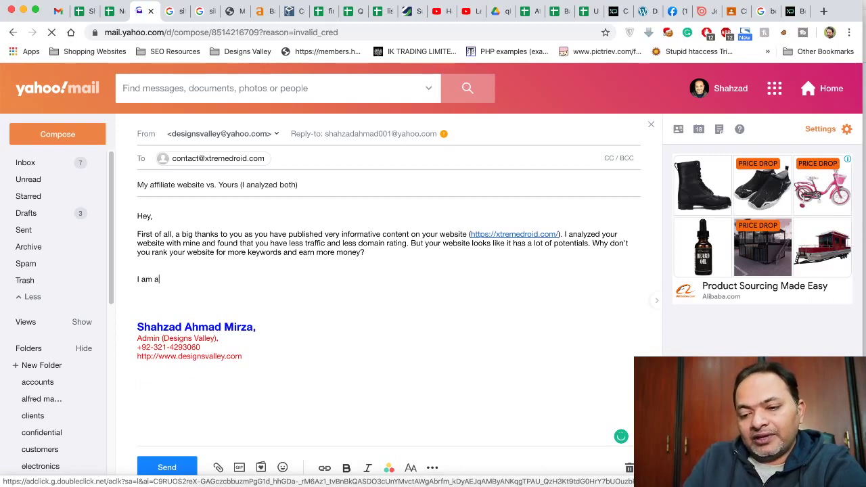
key(BackSpace)
text(a full time affiliate markete)
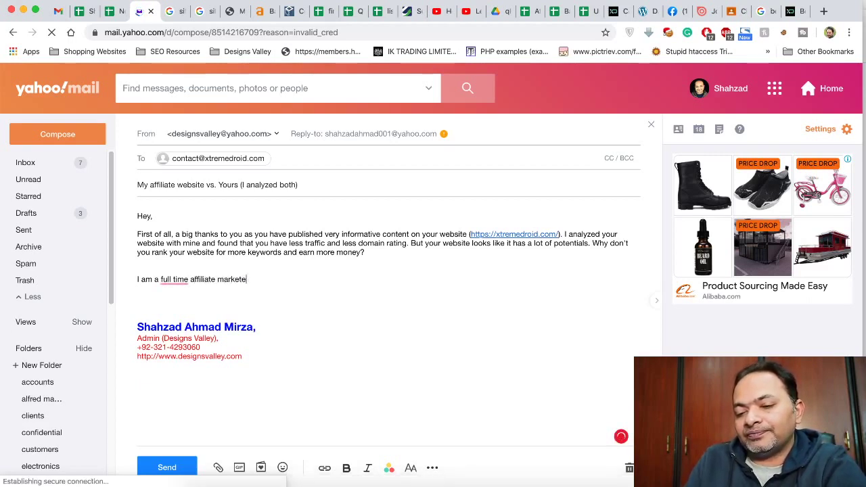
text(r and for m)
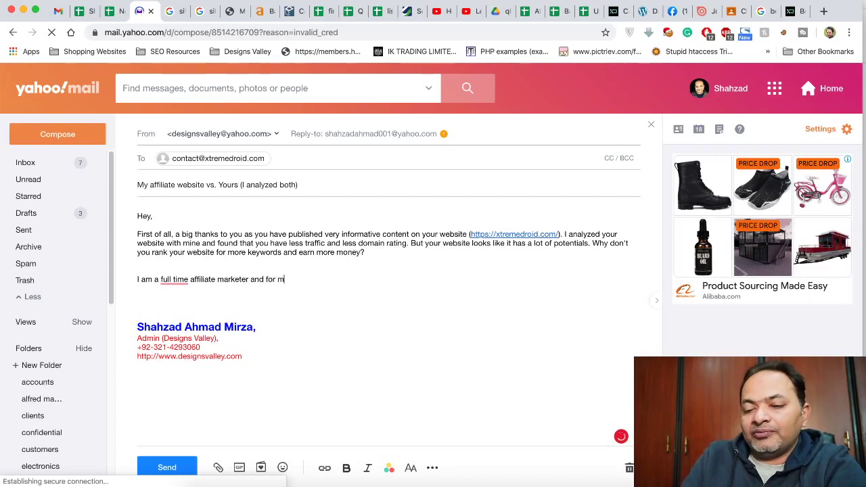
text(y own websites, )
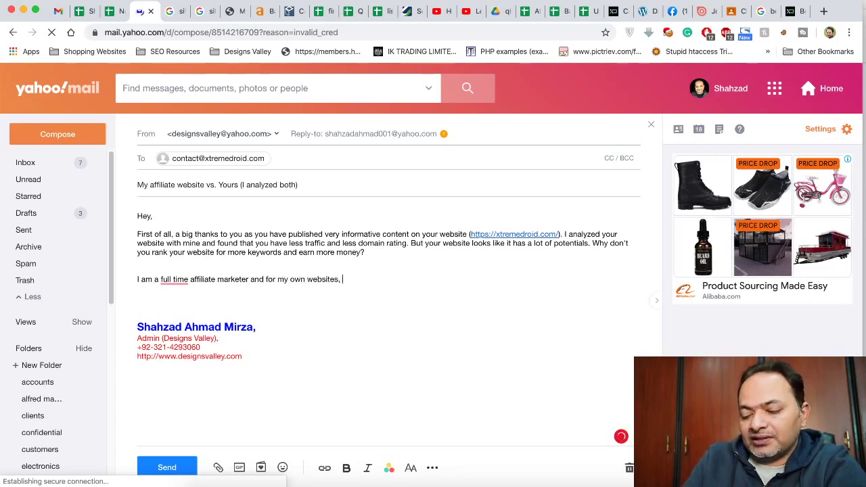
text(I outreached)
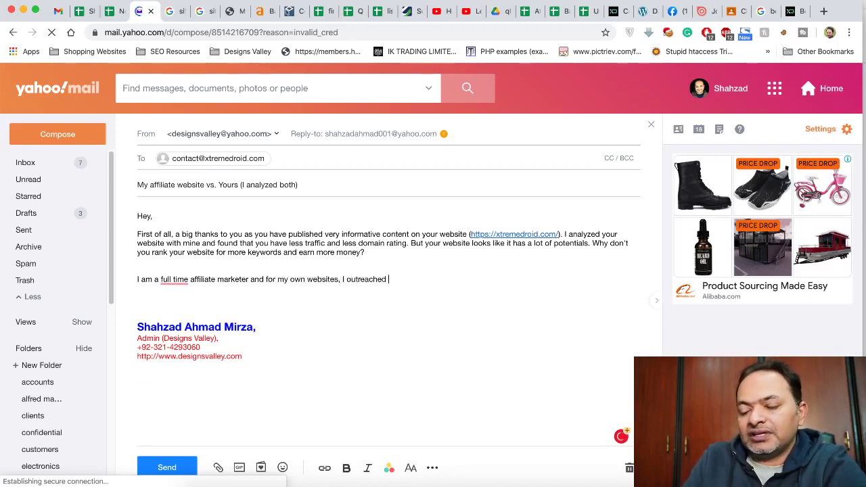
- Finish the sentence with "hundreds of high DR/DA and high-traffic websites." and accept the Grammarly correction of "full time" to "full-time"
text( hund)
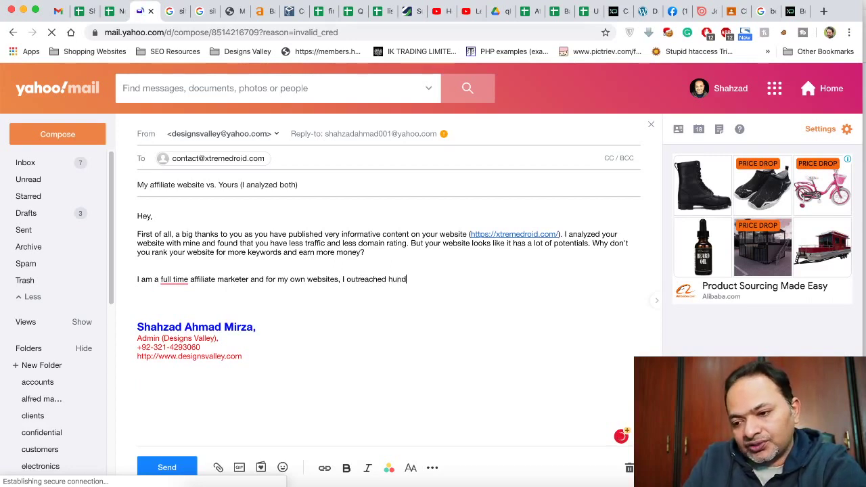
text(reds of high D)
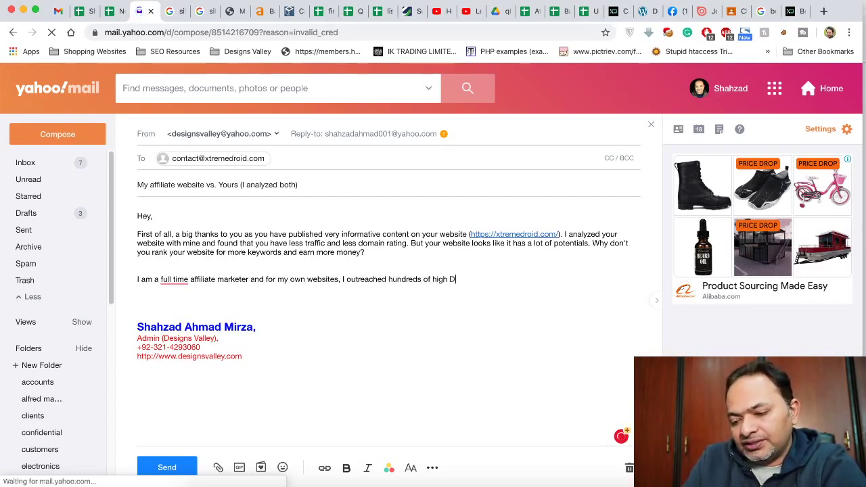
text(R/DA and traffi)
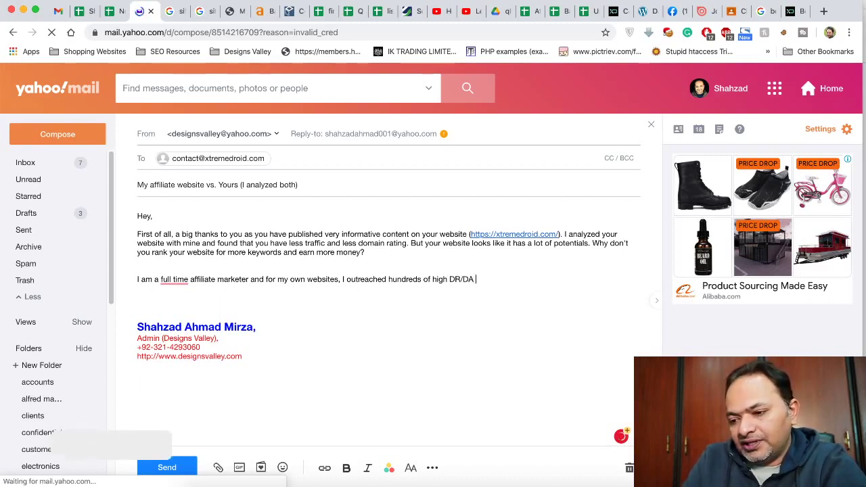
key(BackSpace)
key(BackSpace)
key(BackSpace)
key(BackSpace)
key(BackSpace)
key(BackSpace)
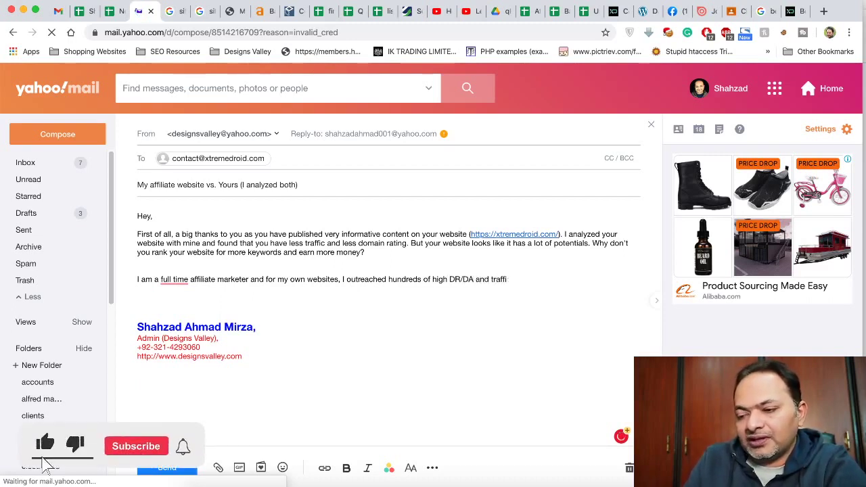
text(high)
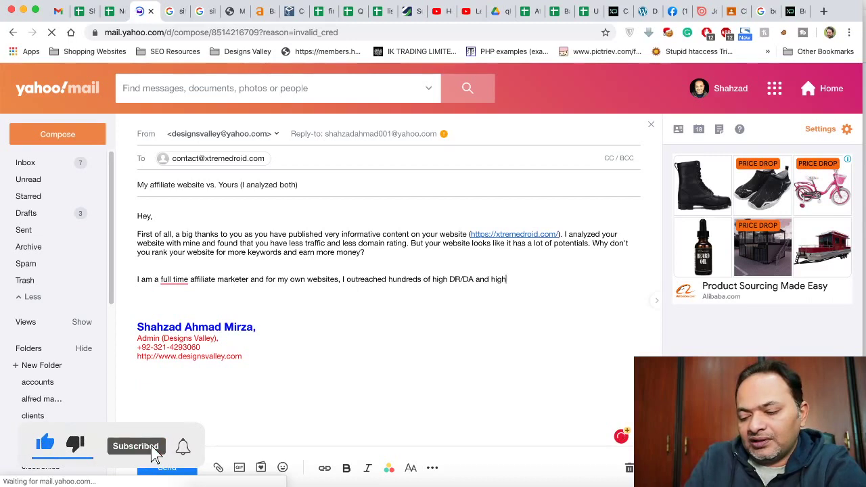
text(-traffic websites.)
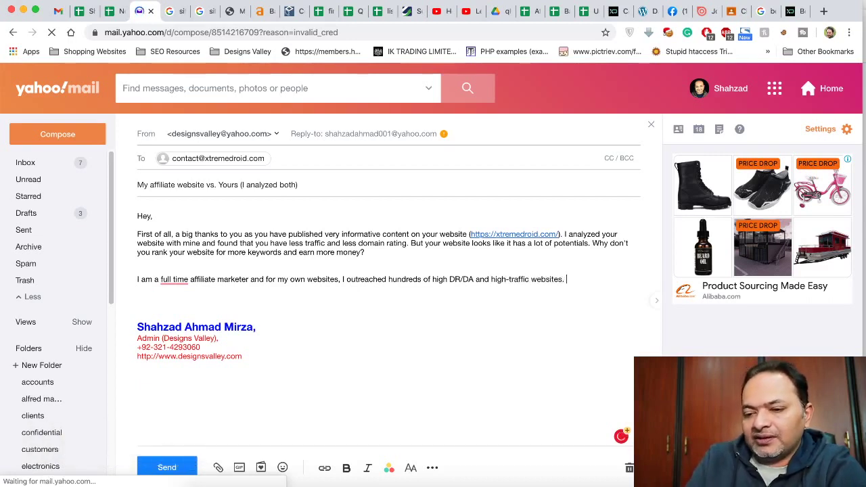
click(174, 279)
click(186, 309)
- Add the sentence "My outreach worked well and my websites are banging other websites." to the end of the second paragraph
click(599, 279)
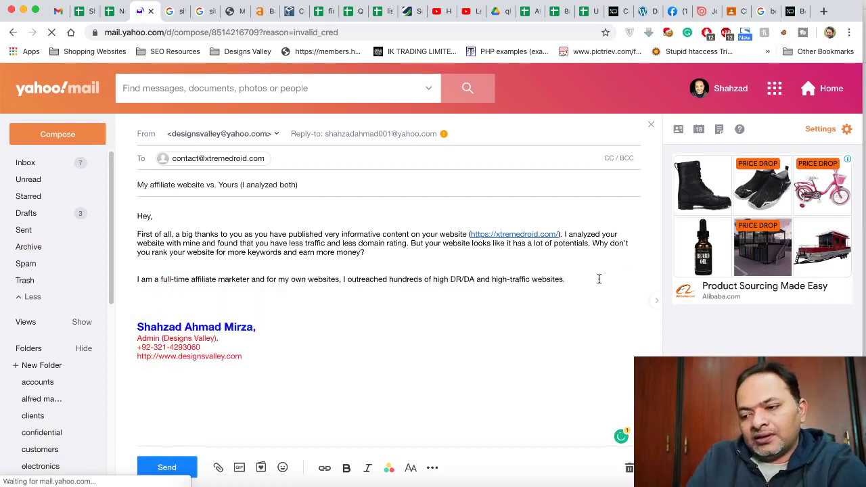
text(My outreach wor)
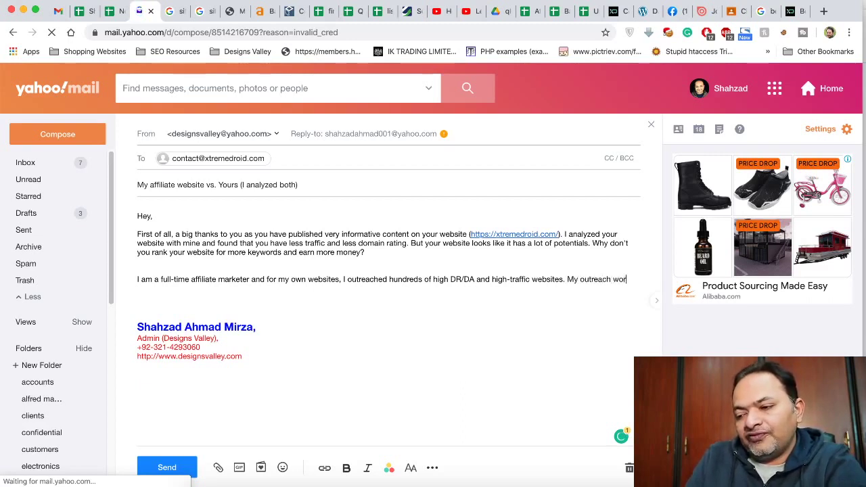
text(ked well and my websites are)
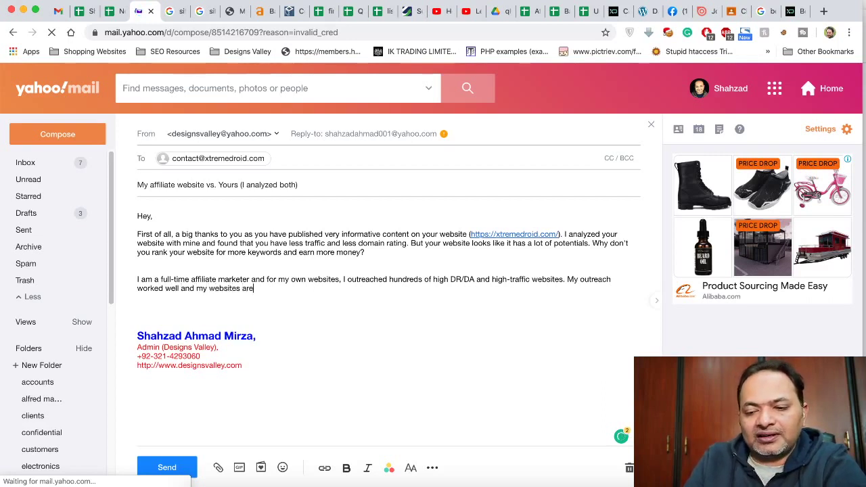
text( banging other websites.)
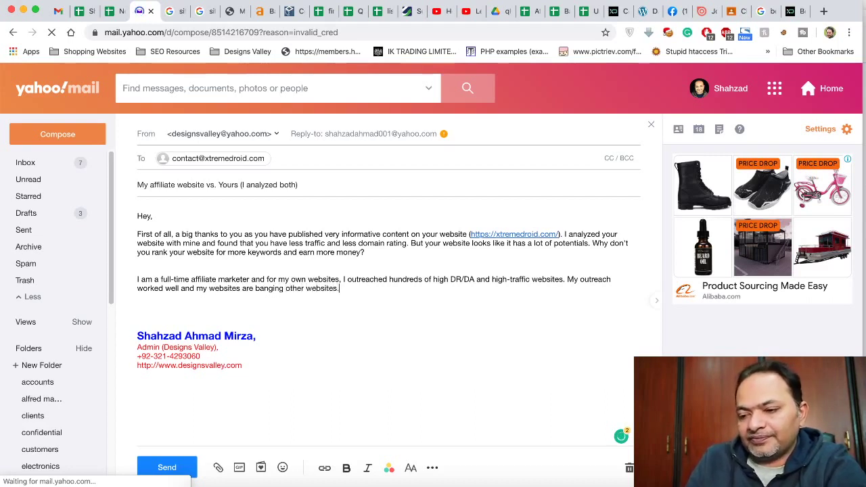
- Extend the sentence with "and climbing tremendously and making me good amount of money." and accept the Grammarly correction adding "a" before "good"
key(BackSpace)
text( and climbing tremendso)
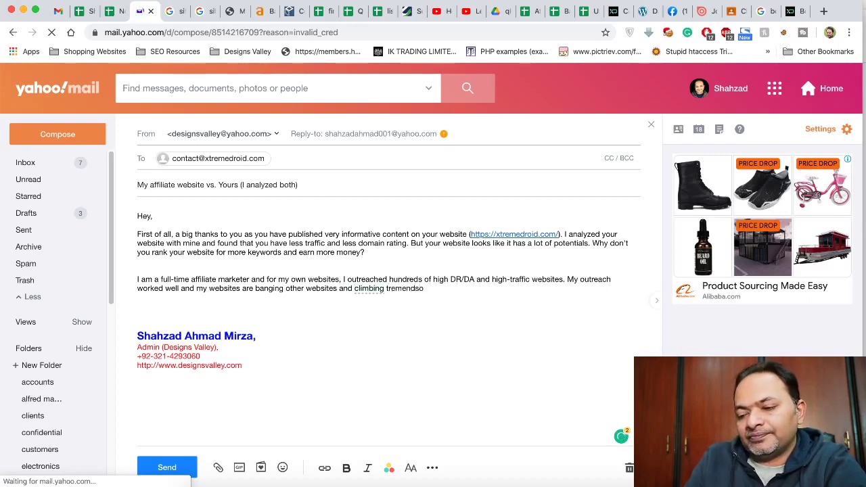
text(uously and making me )
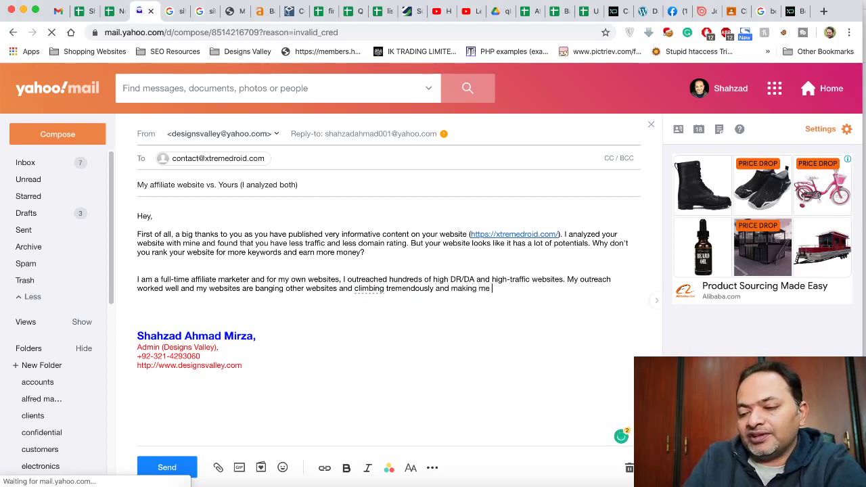
text(good amo)
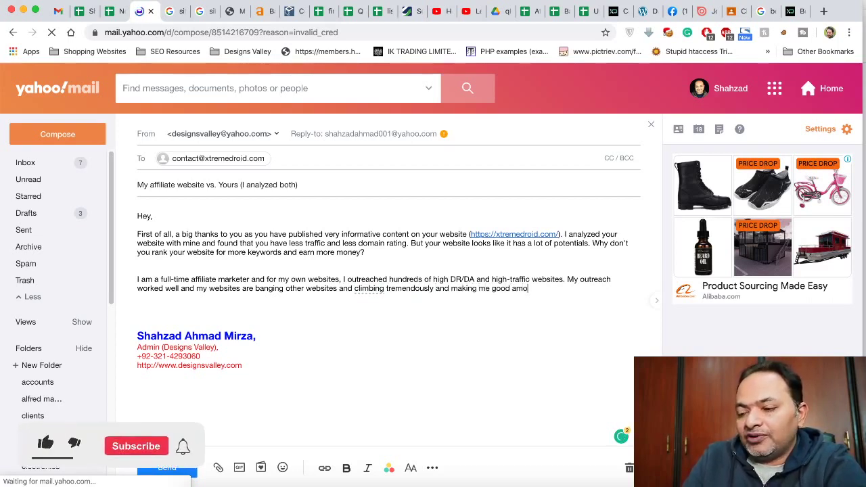
text(unt of money.)
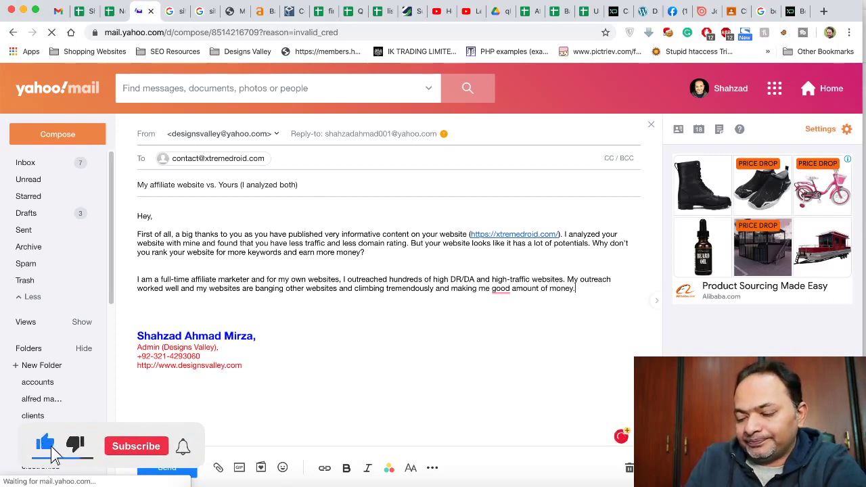
mouse_move(501, 289)
click(509, 319)
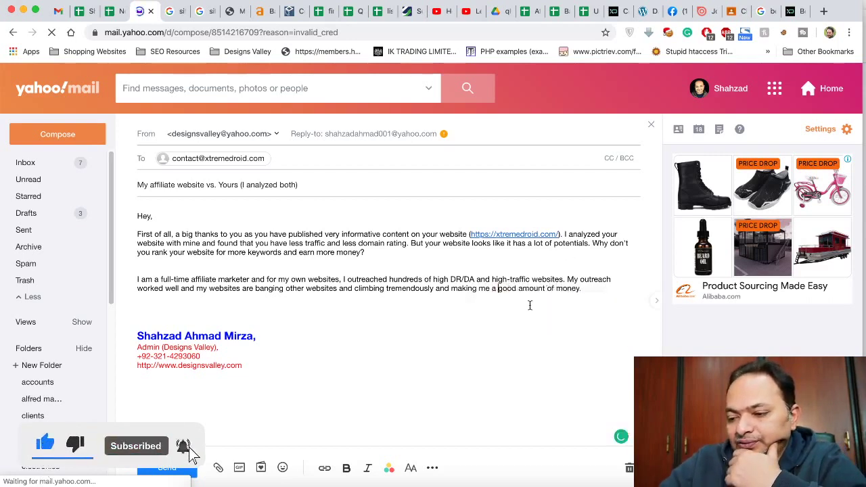
- Start a new paragraph with "I started selling my guest post service since last year"
click(584, 287)
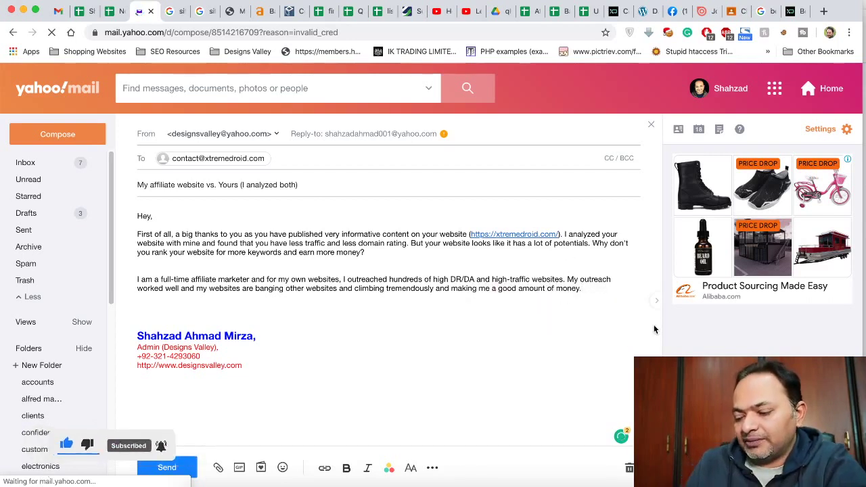
key(Return)
key(Return)
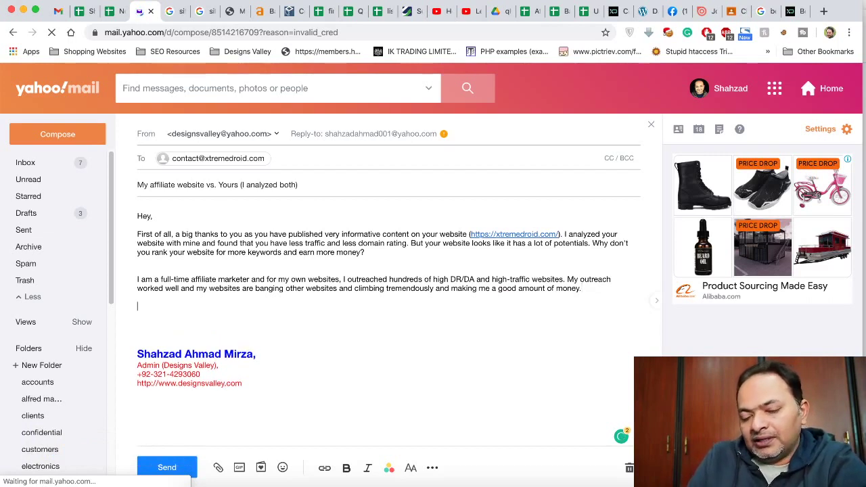
text(I st)
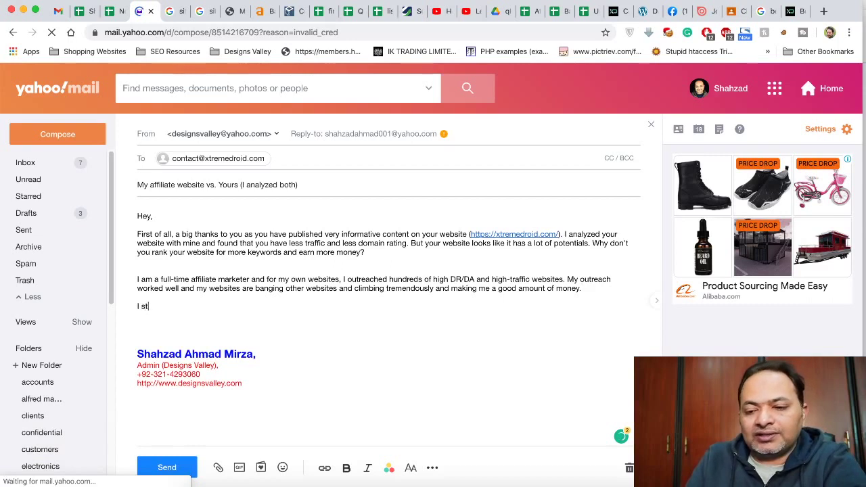
text(arted selling my guest posts)
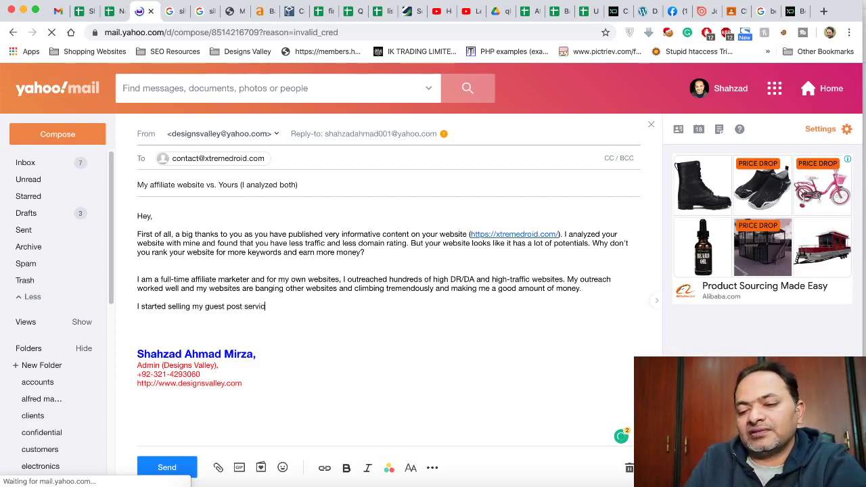
text(ervice since )
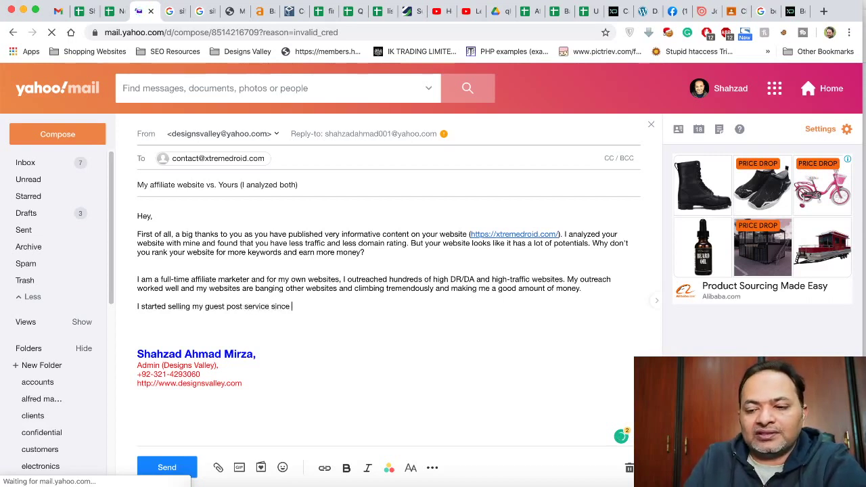
text(last year)
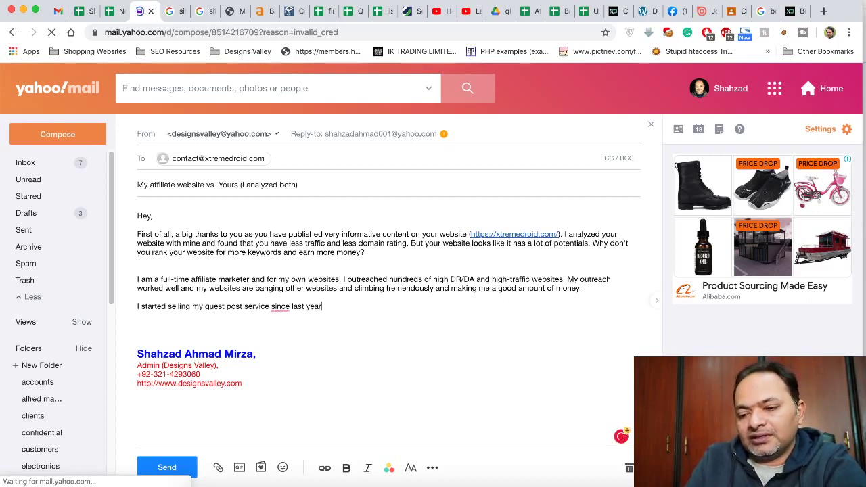
- Finish the sentence with ", before that it was my secret source to rank rapidly in google SERP." and accept Grammarly's removal of "since"
text(, before that it was my secre)
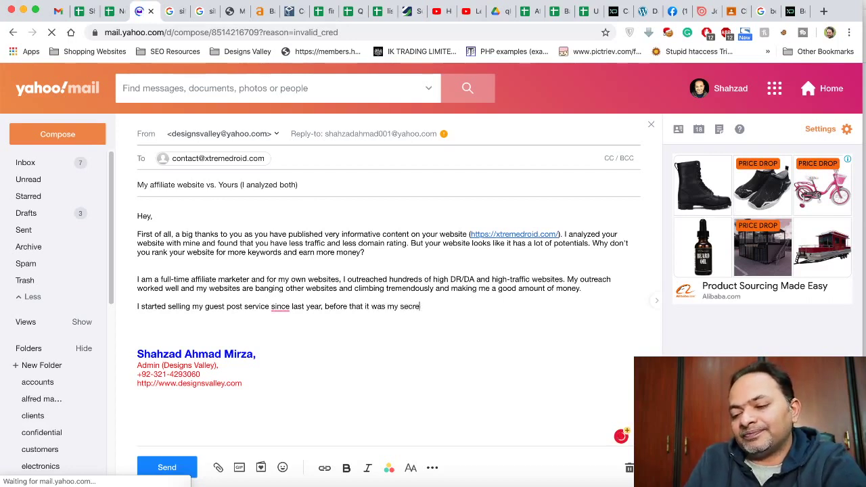
text(t source to rank )
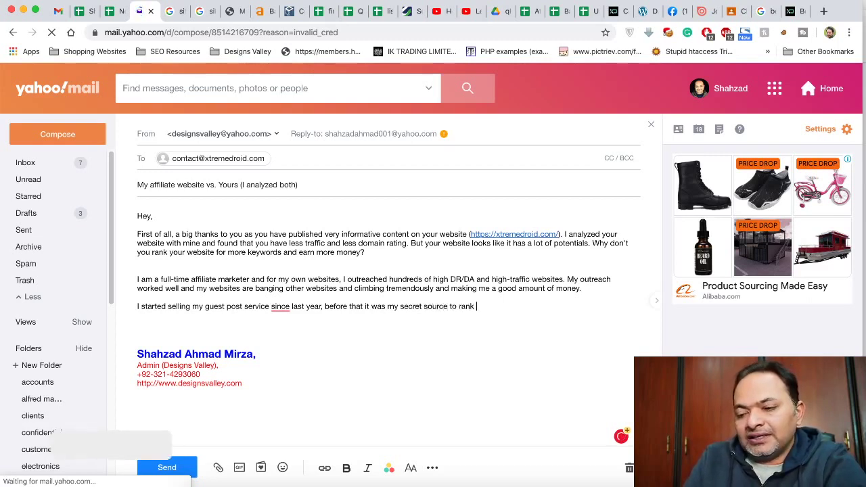
text(rapidly )
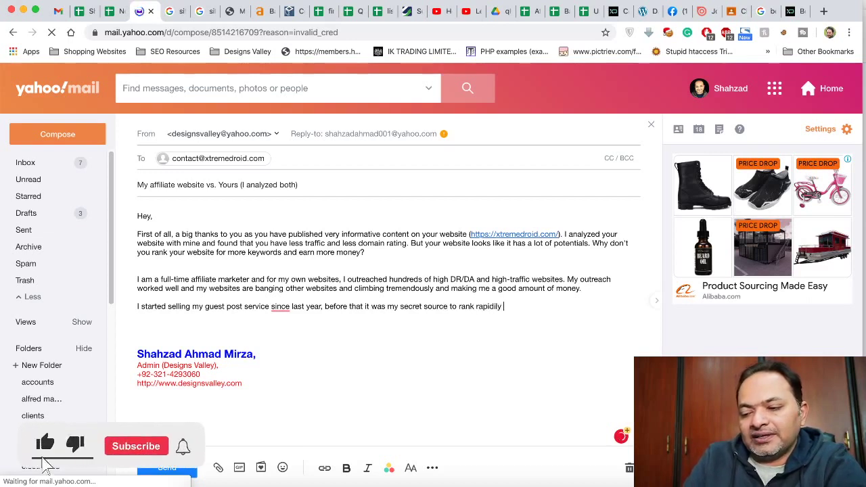
text(in google)
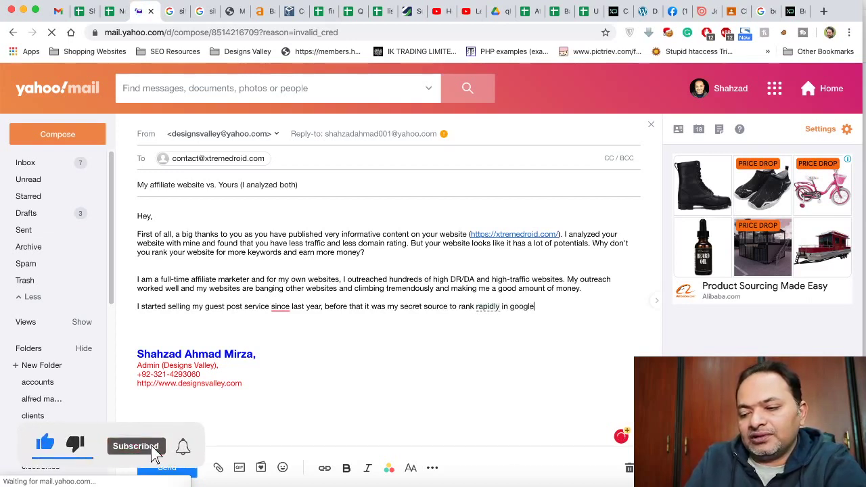
text( SEPR)
text(.)
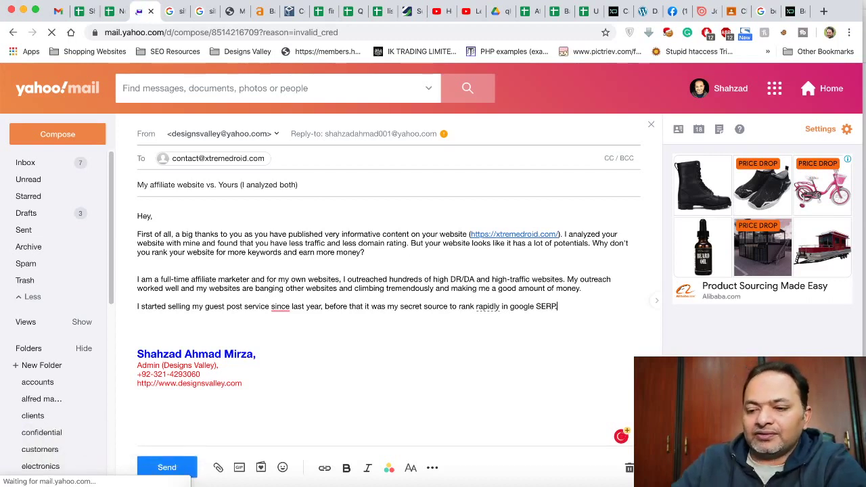
mouse_move(285, 307)
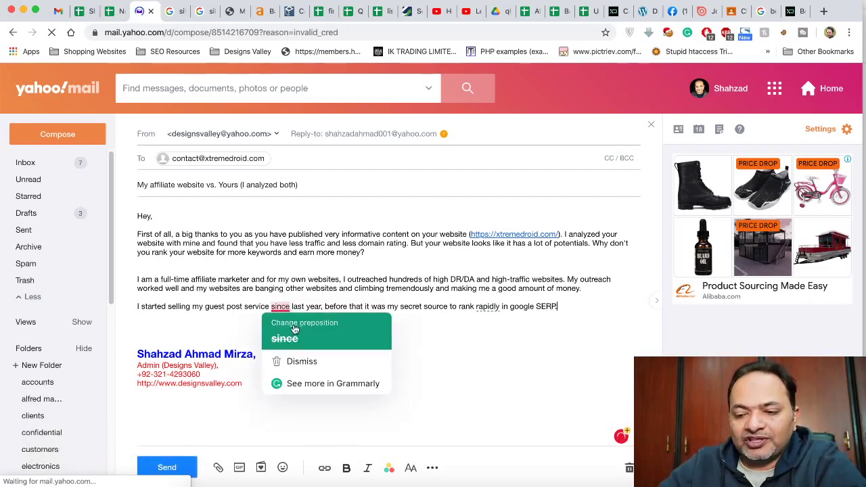
click(296, 338)
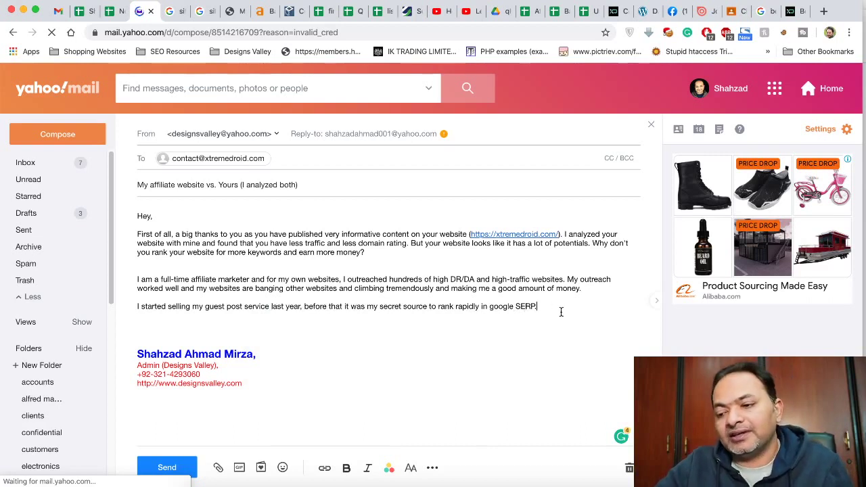
- Add "If you are interested, I have 20+ websites with 50+DR and more than 5K traffic per month" to the third paragraph
text(you are interested, I have )
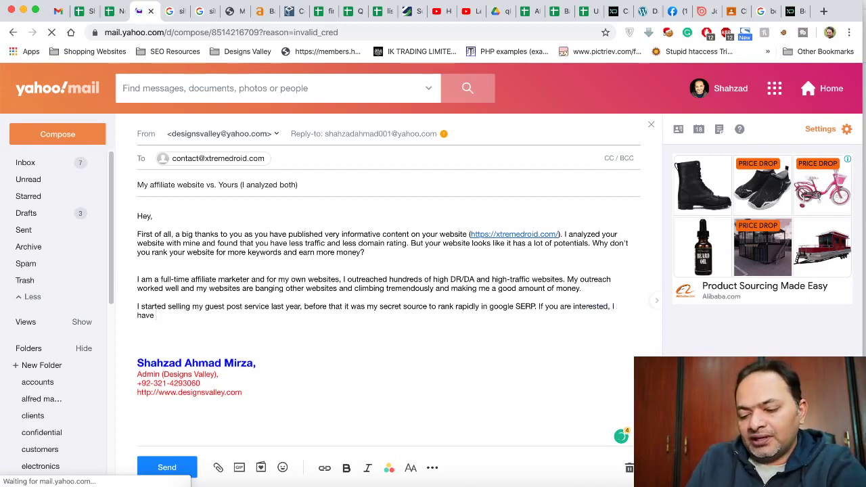
text(20+)
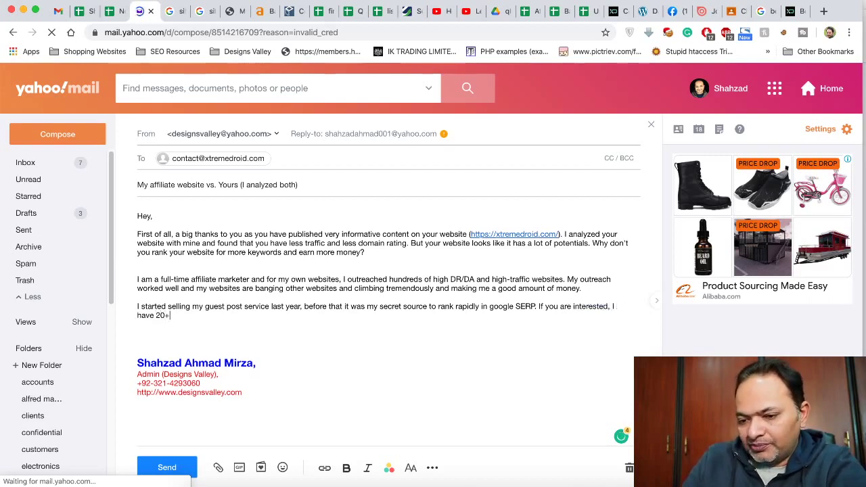
text( websites wi)
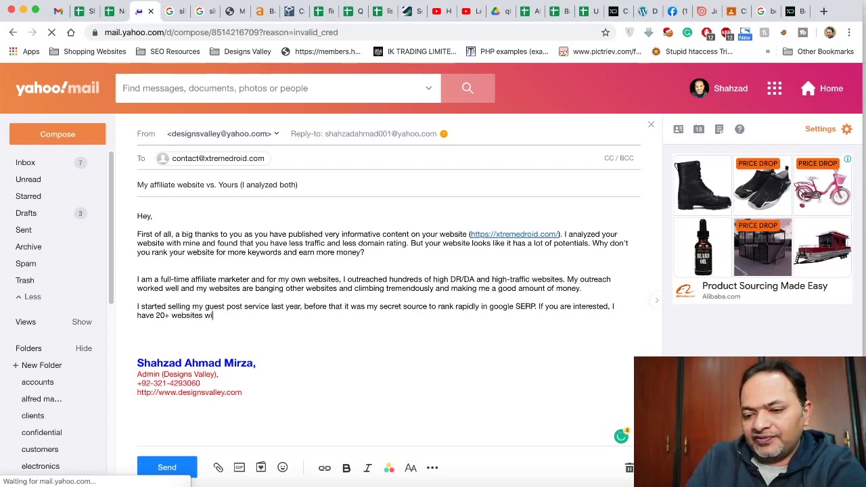
text(th 50+DR and more than)
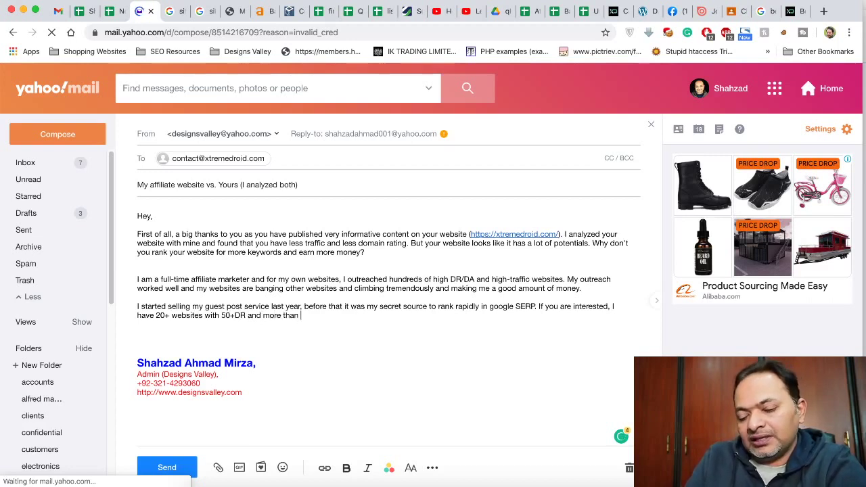
text( 5K traffic per )
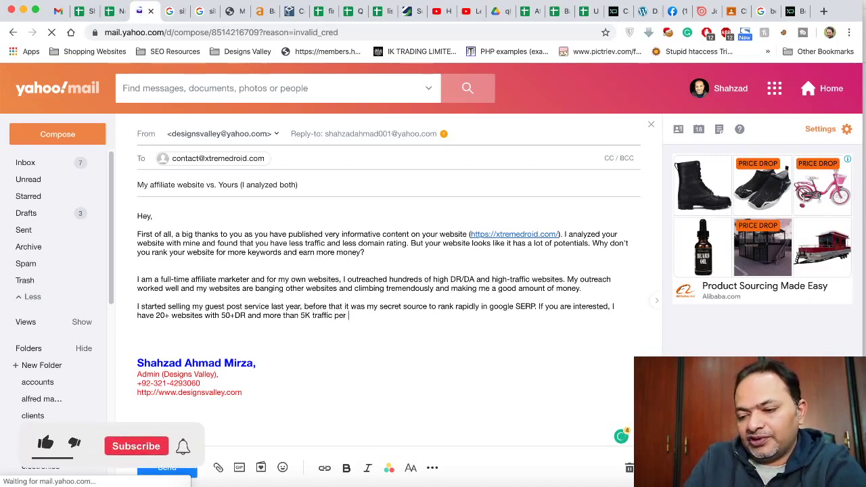
text(month)
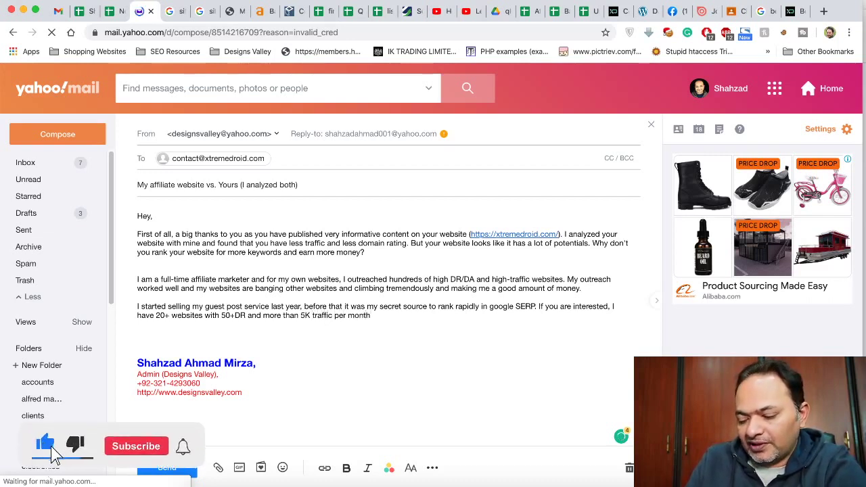
- Continue the third paragraph with ". There are other guest post opportuntnies too, but let me know"
text(. There a)
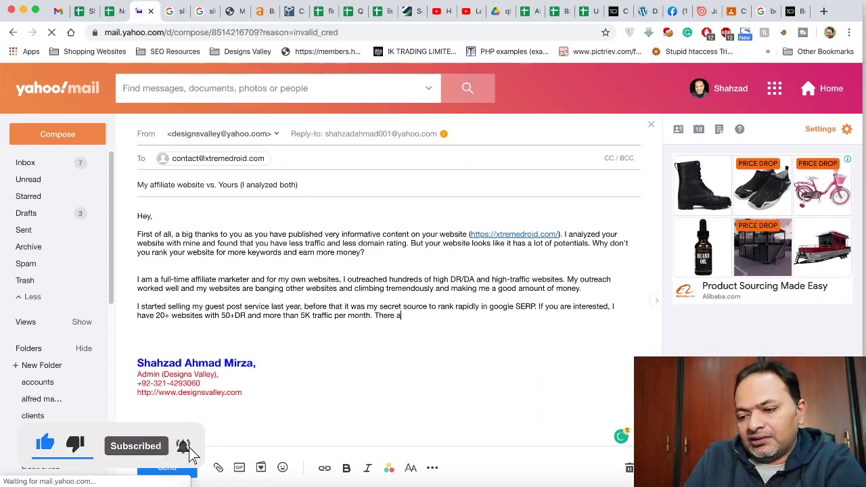
text(re other guest)
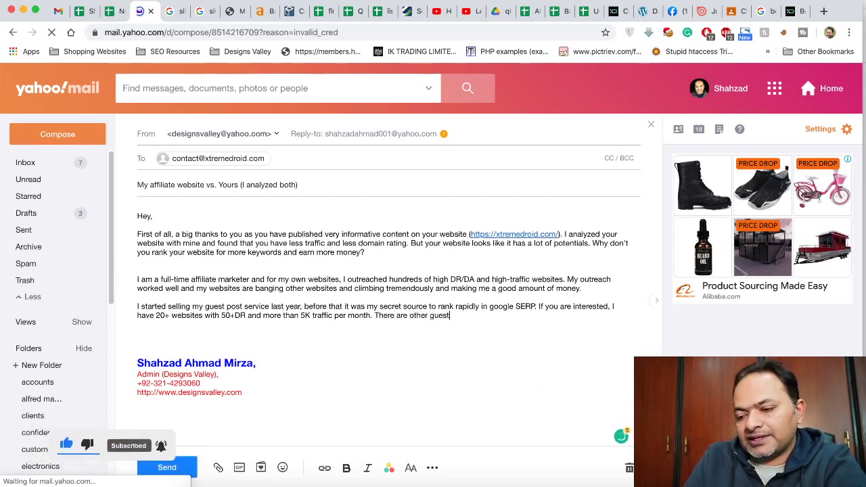
text( post oppo)
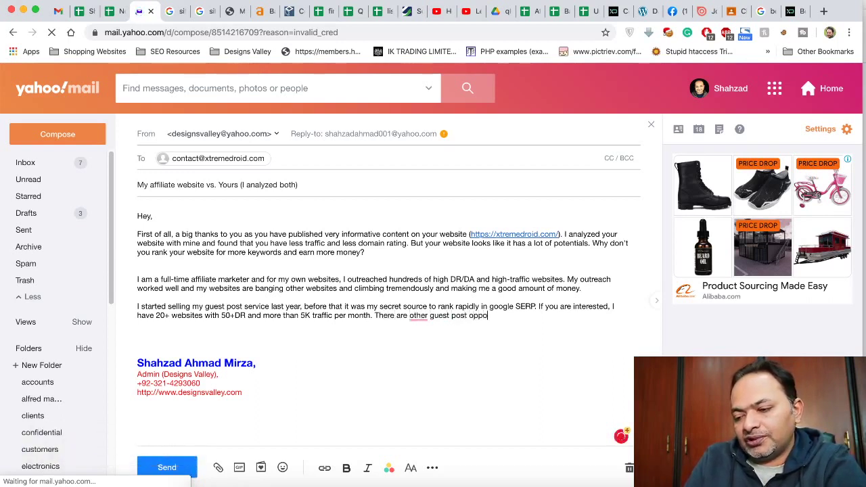
text(rtuntnies to)
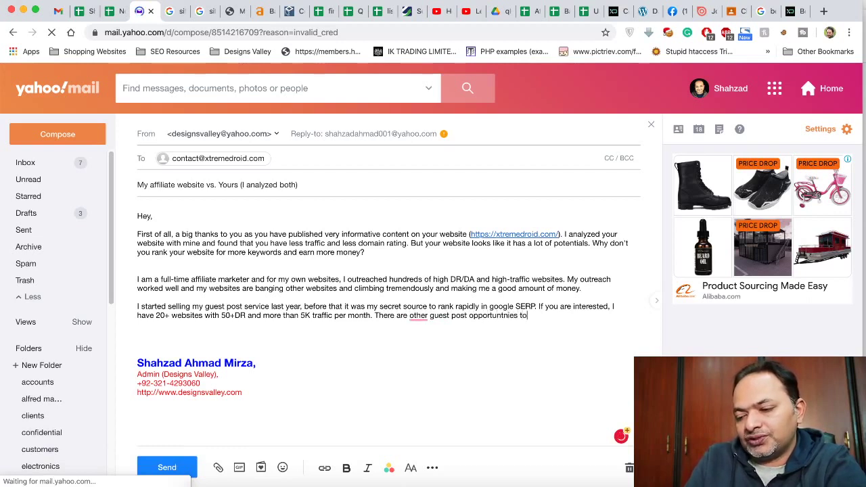
text(o, but let me know)
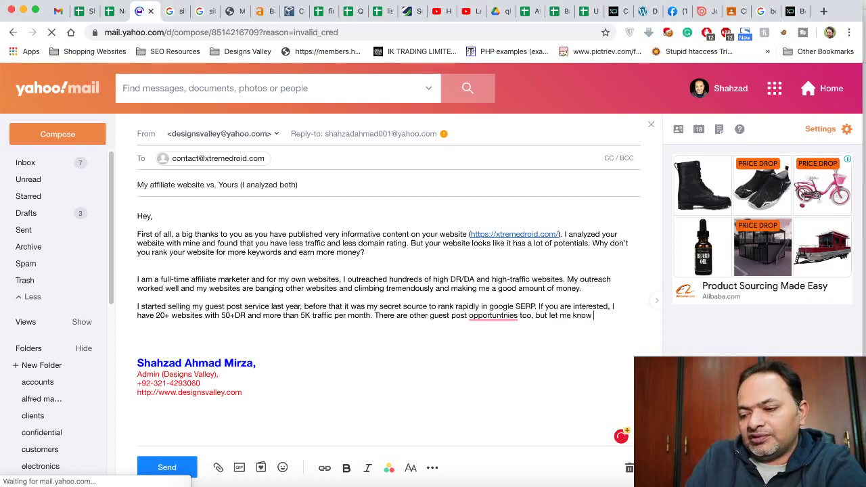
- Finish the sentence with " if you are interested, I will show you my list." and accept the spelling correction "opportunities"
text( if you are inte)
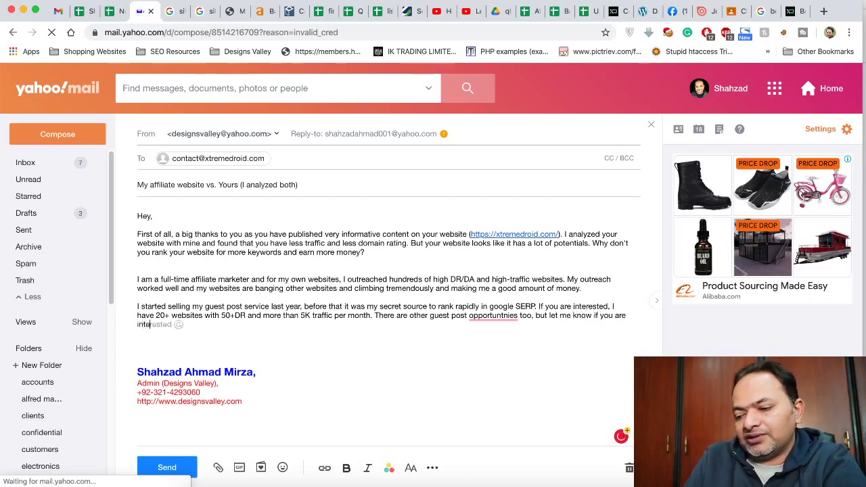
text(rested)
text(, I will show you my)
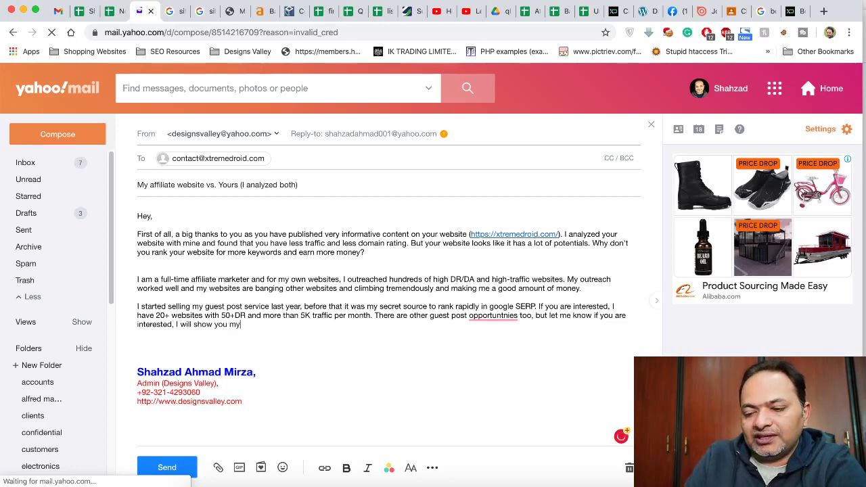
text( list.)
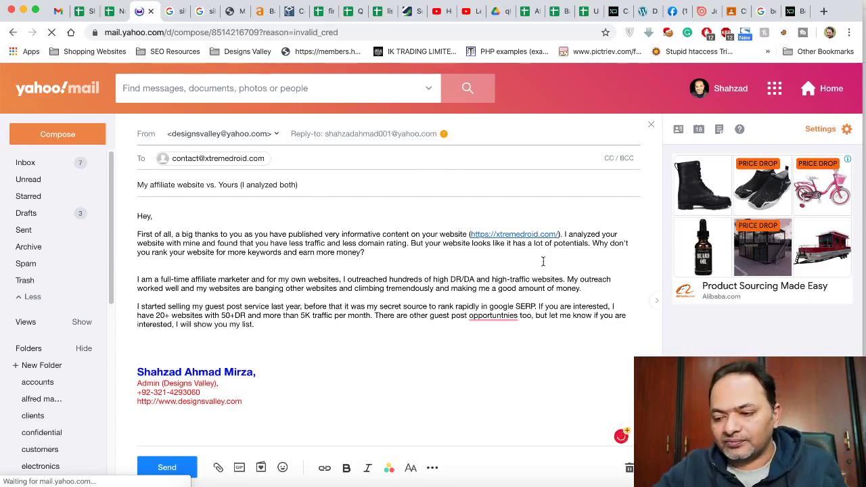
click(511, 312)
click(494, 337)
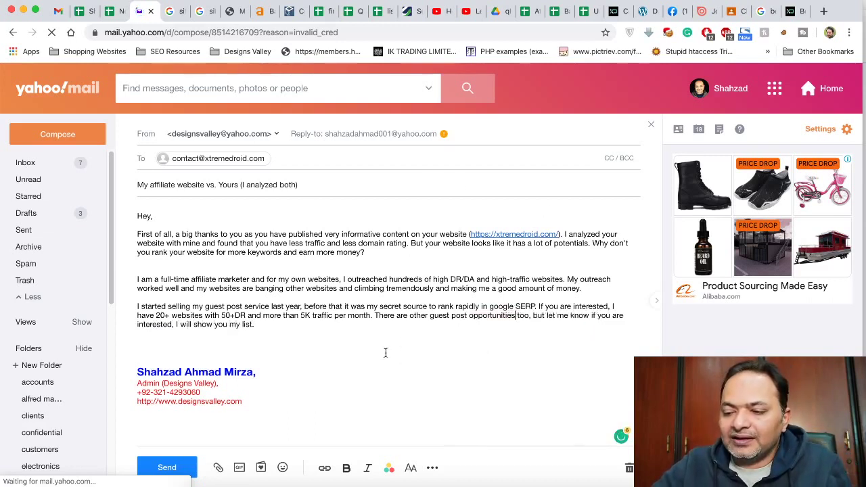
- Review the whole message body from "Hey," to "I will show you my list."
click(316, 333)
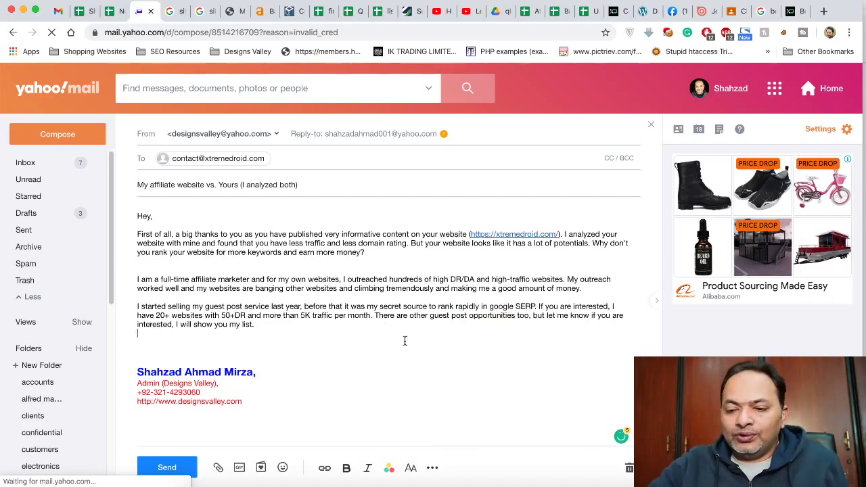
drag(270, 324, 139, 217)
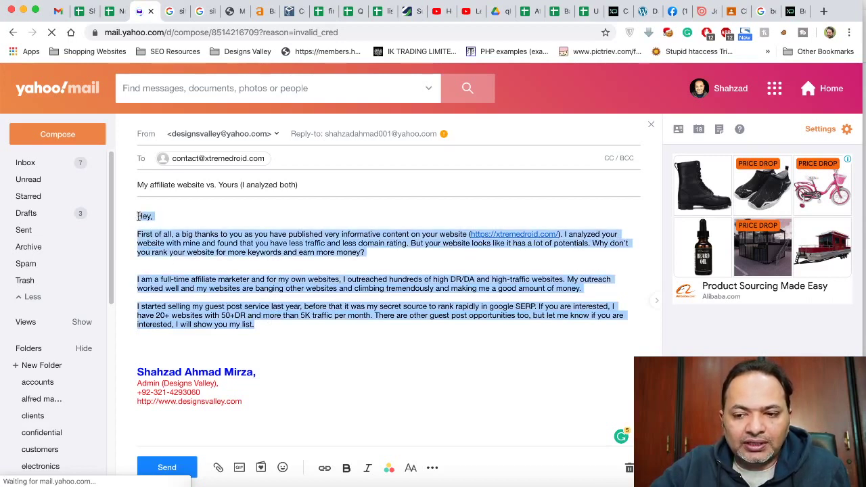
click(206, 265)
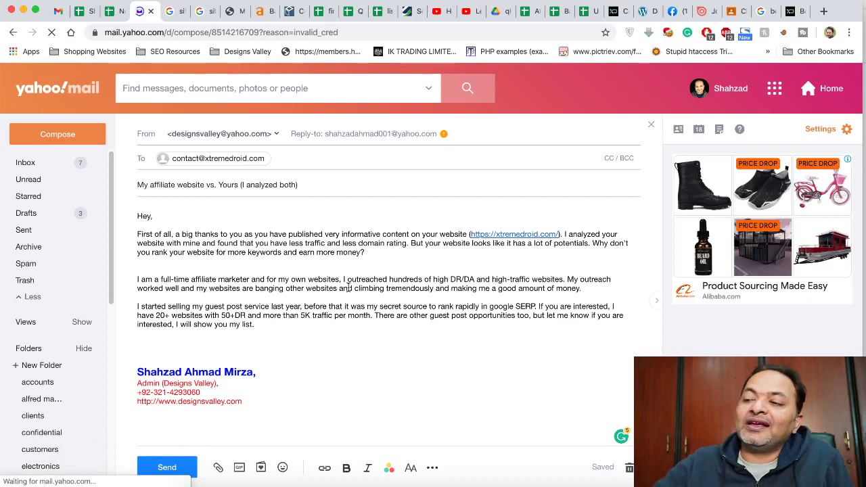
- Switch to the outreach spreadsheet in Google Sheets and calculate 10*10 in Spotlight
click(582, 18)
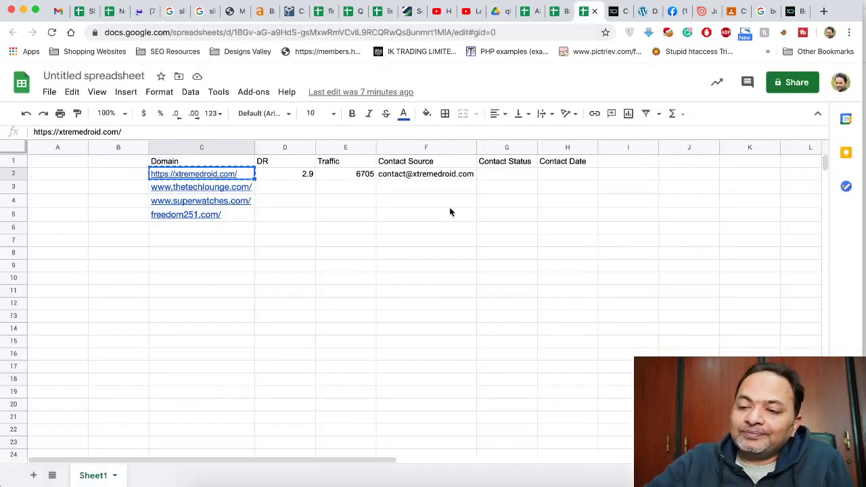
click(475, 273)
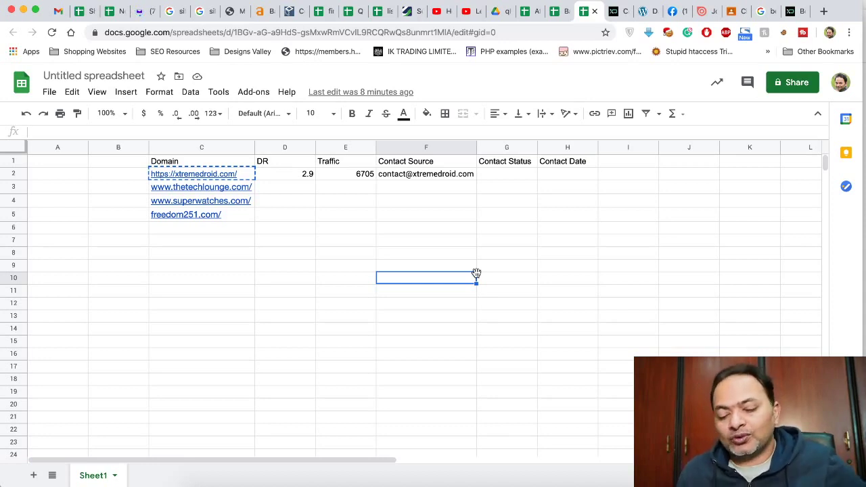
key(super+space)
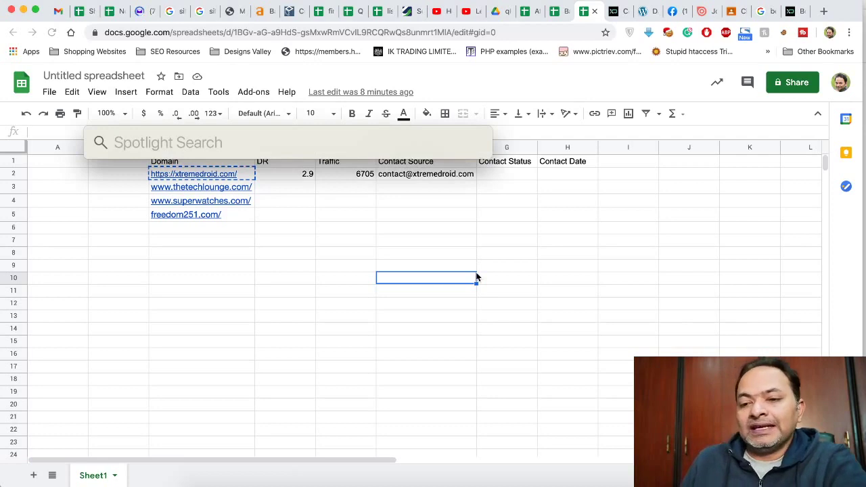
text(10)
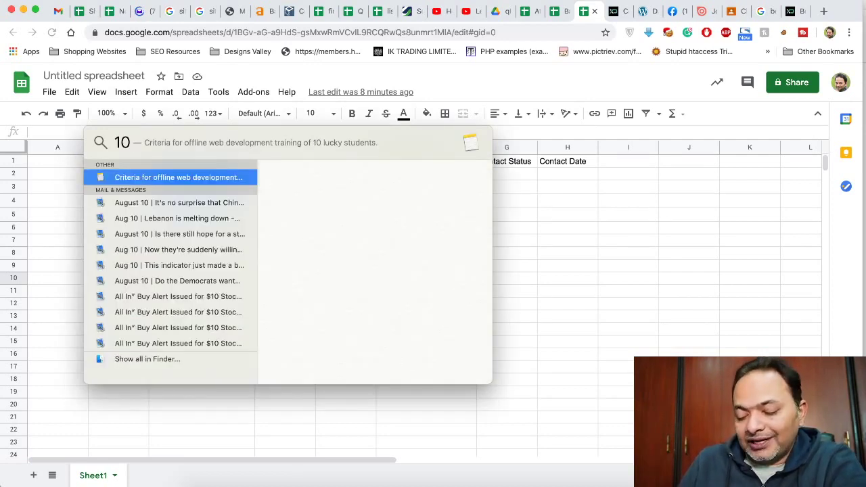
text(*)
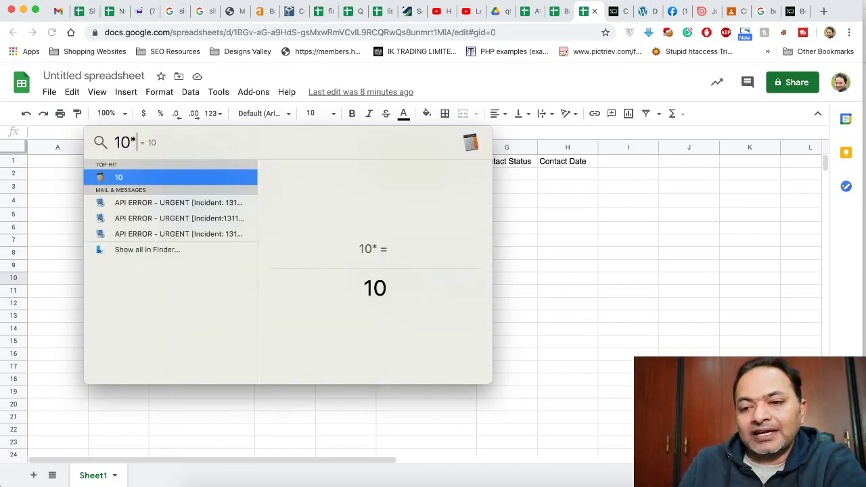
text(10)
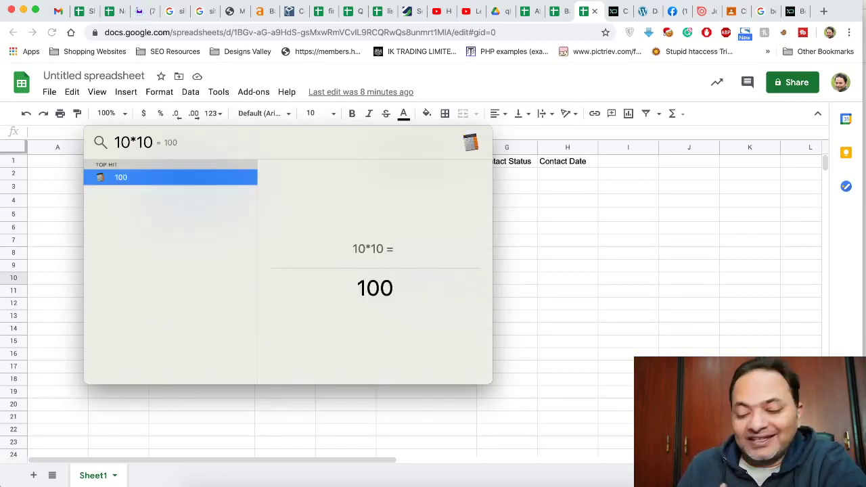
- Enclose the 10*10 calculation in parentheses
text())
key(Left)
key(Left)
key(Left)
key(Left)
key(Left)
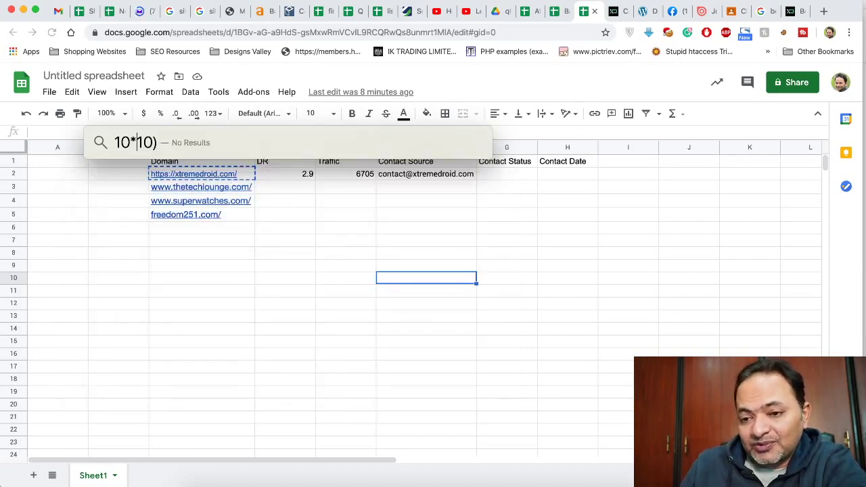
key(Left)
text(()
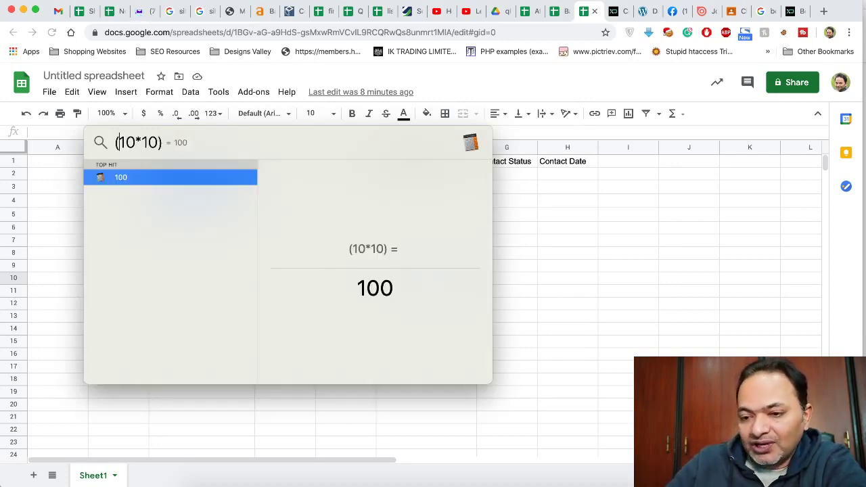
- Multiply the parenthesised expression by 100 and close Spotlight
key(Right)
key(Right)
key(Right)
key(Right)
key(Right)
key(Right)
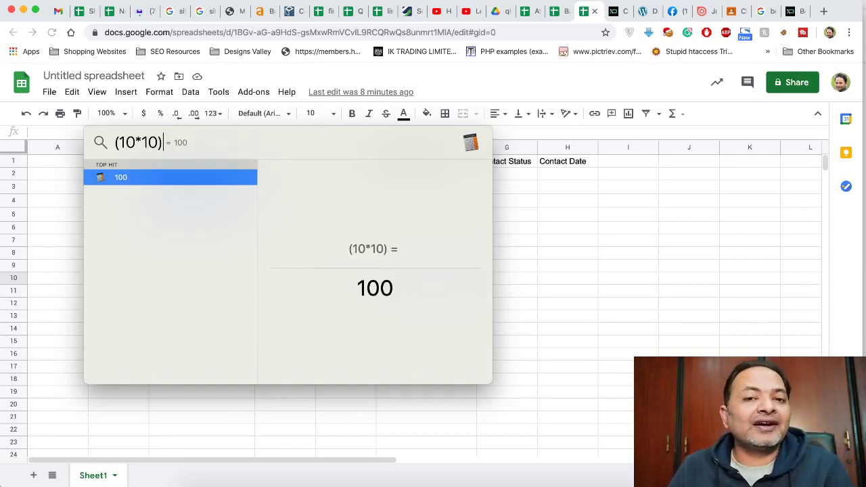
text(*10)
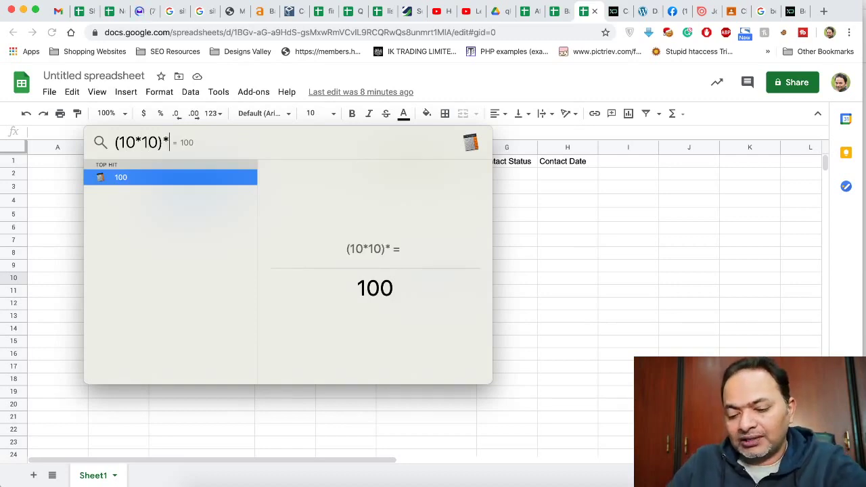
text(0)
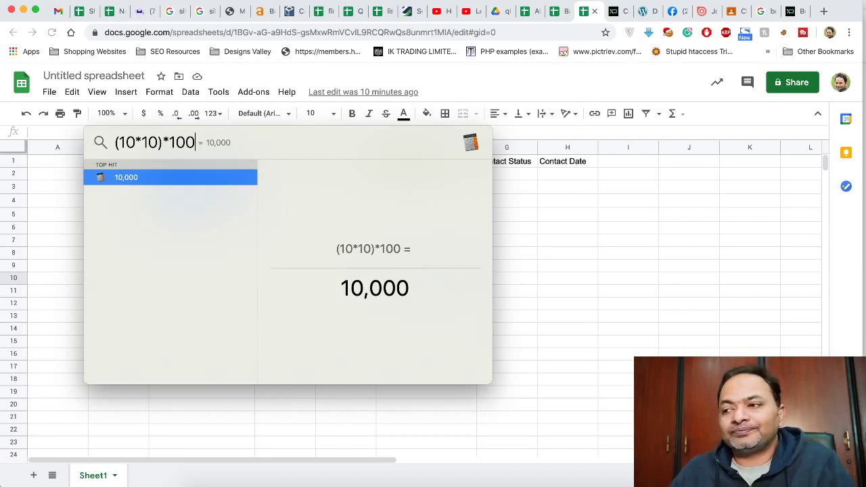
key(Escape)
- Open payoneer.com in a new browser tab
key(ctrl+t)
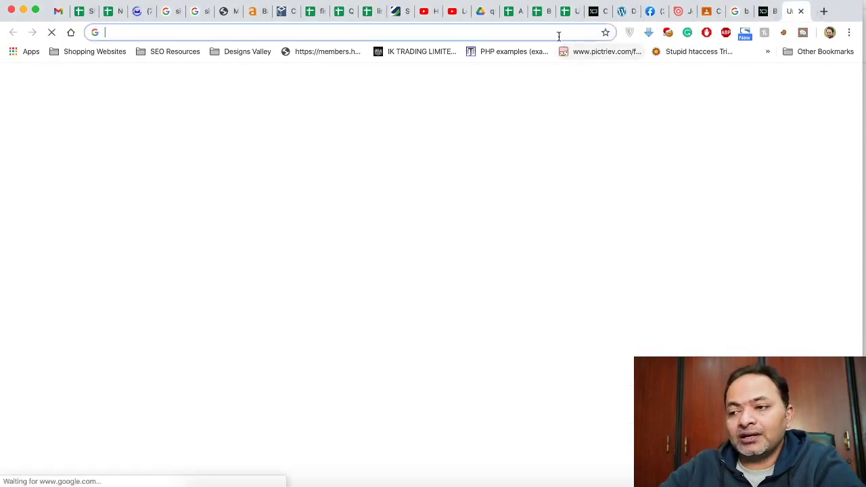
text(payo)
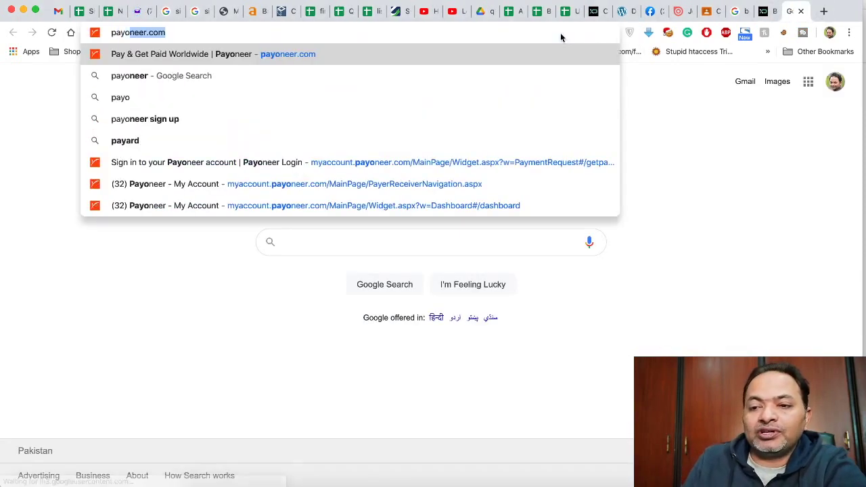
key(Return)
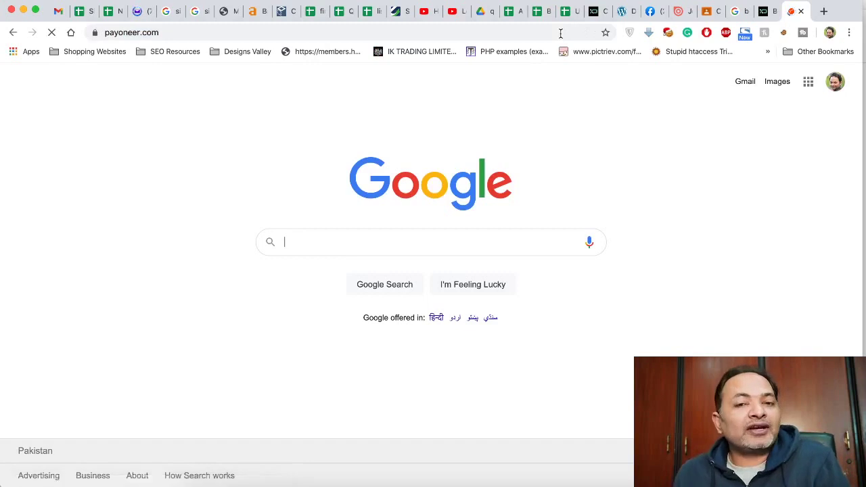